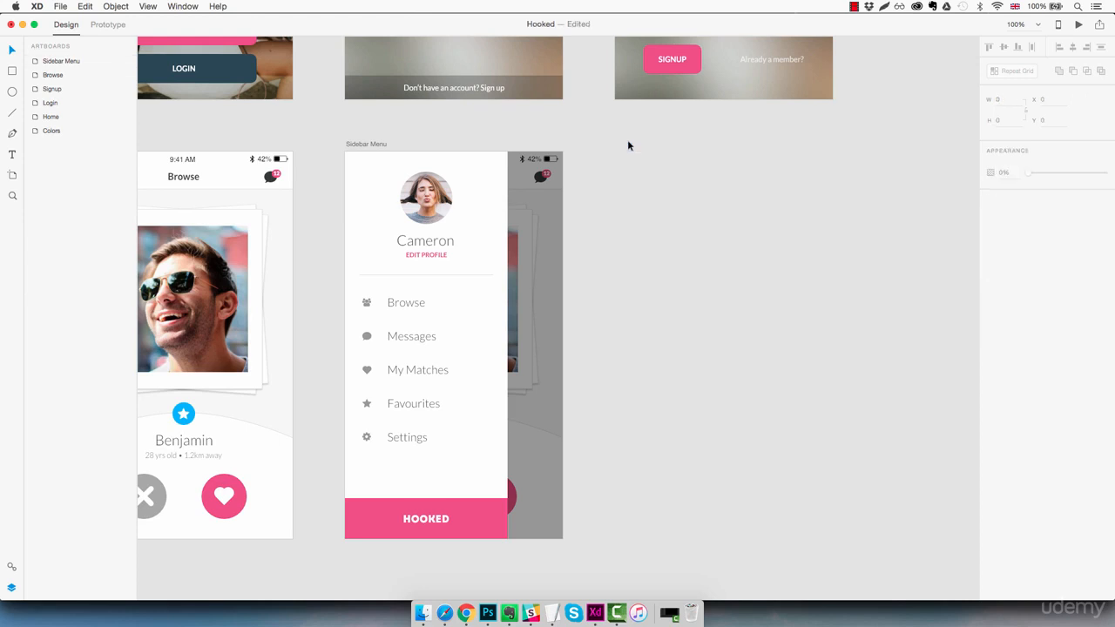
- Add an iPhone 6/7 artboard and line it up beside the Sidebar Menu artboard
{"action": "key", "text": "a"}
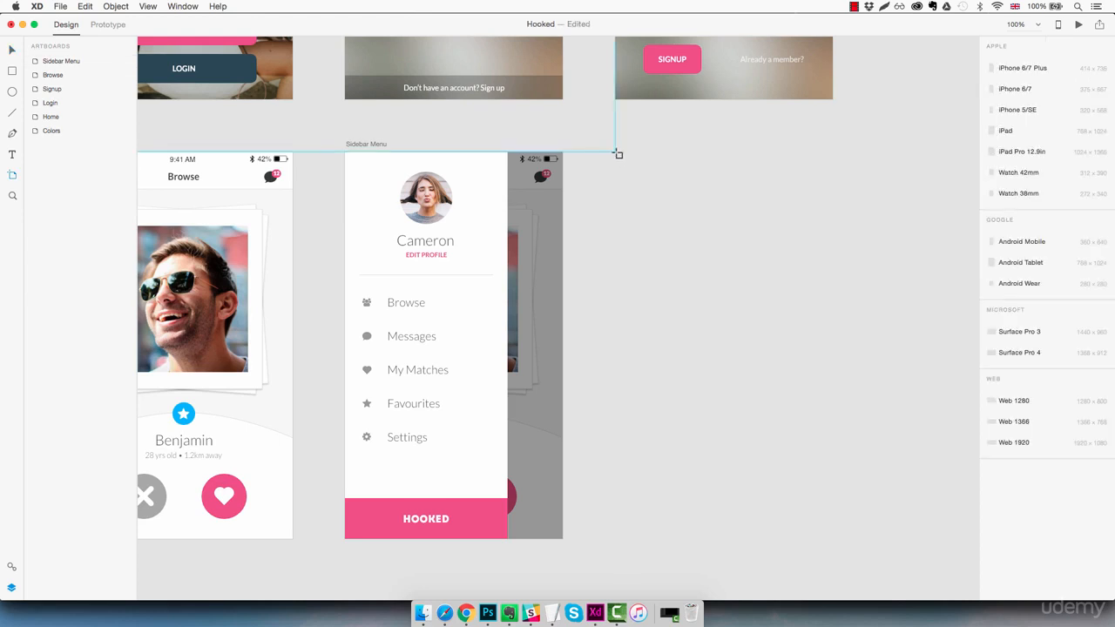
{"action": "left_click", "coordinate": [615, 153]}
{"action": "key", "text": "v"}
{"action": "left_click_drag", "start_coordinate": [681, 249], "coordinate": [691, 253]}
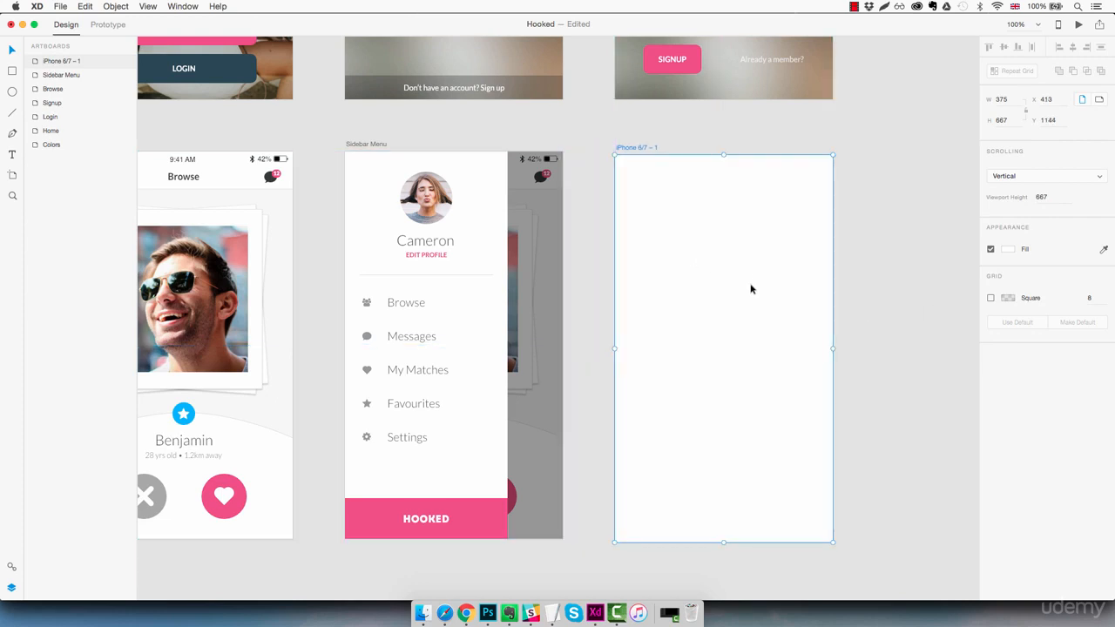
{"action": "left_click_drag", "start_coordinate": [752, 289], "coordinate": [751, 285]}
{"action": "left_click", "coordinate": [909, 287]}
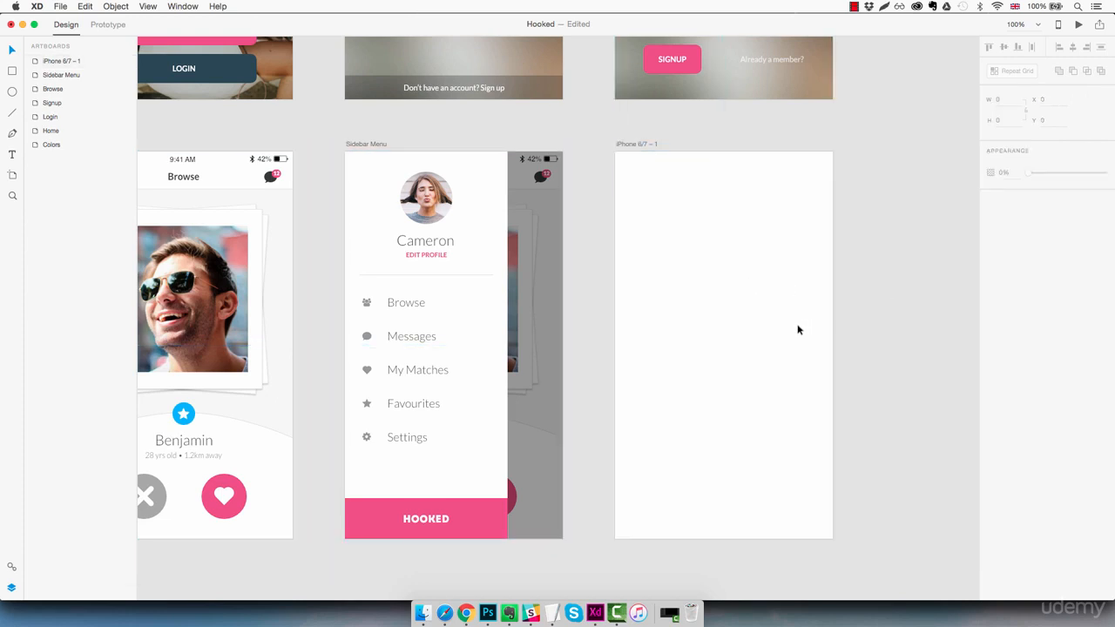
{"action": "left_click_drag", "start_coordinate": [692, 335], "coordinate": [804, 329]}
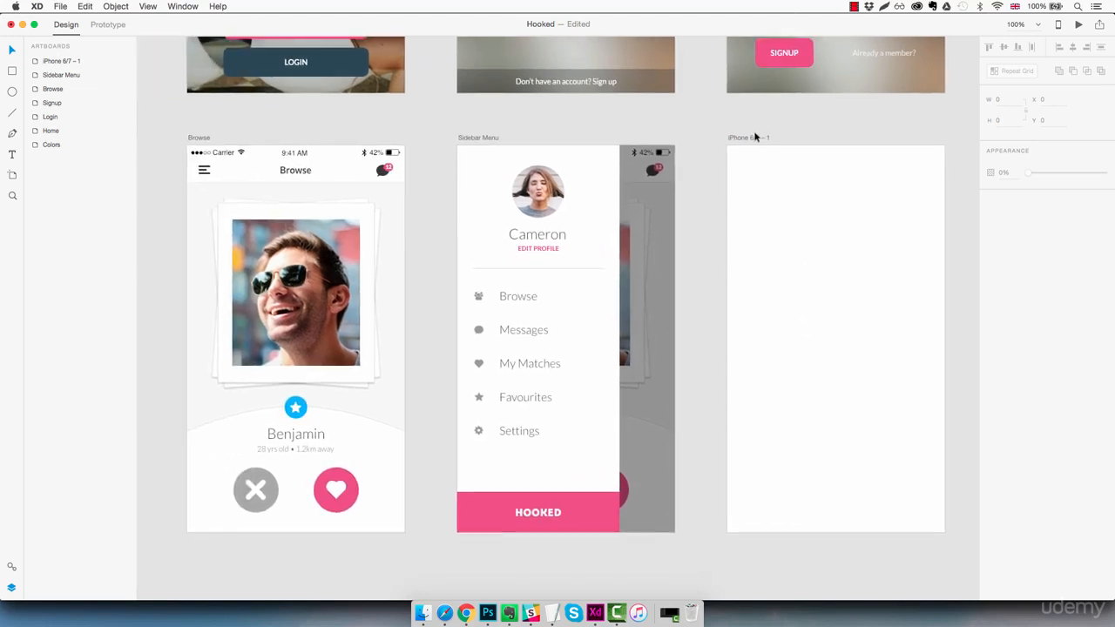
- Rename the new artboard to 'Inbox'
{"action": "double_click", "coordinate": [754, 137]}
{"action": "type", "text": "Inb"}
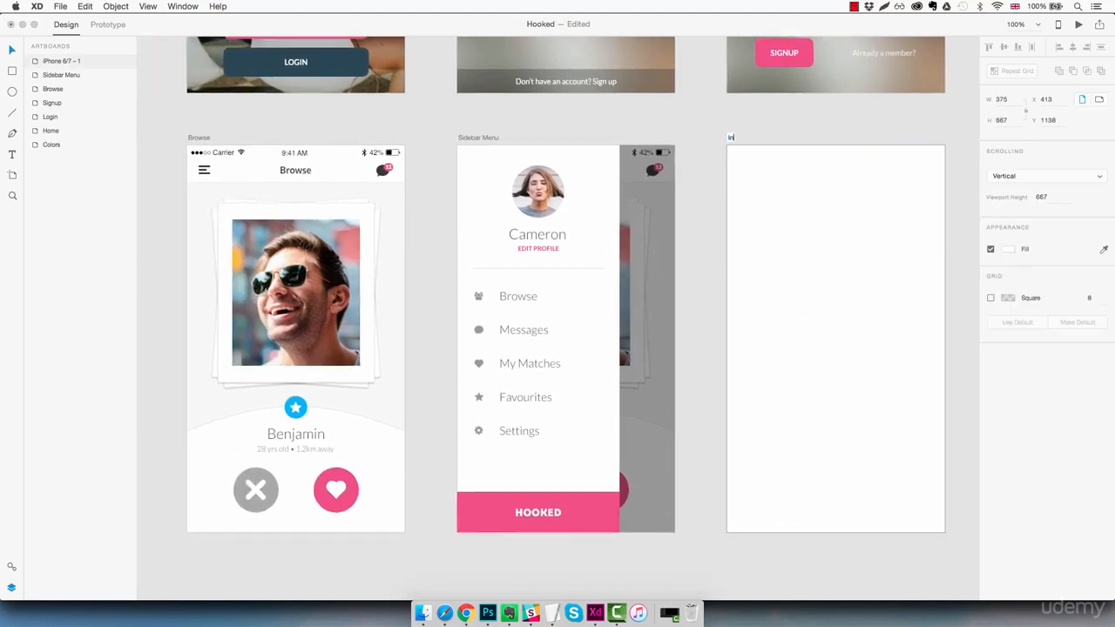
{"action": "type", "text": "ox"}
{"action": "key", "text": "Return"}
{"action": "left_click", "coordinate": [669, 129]}
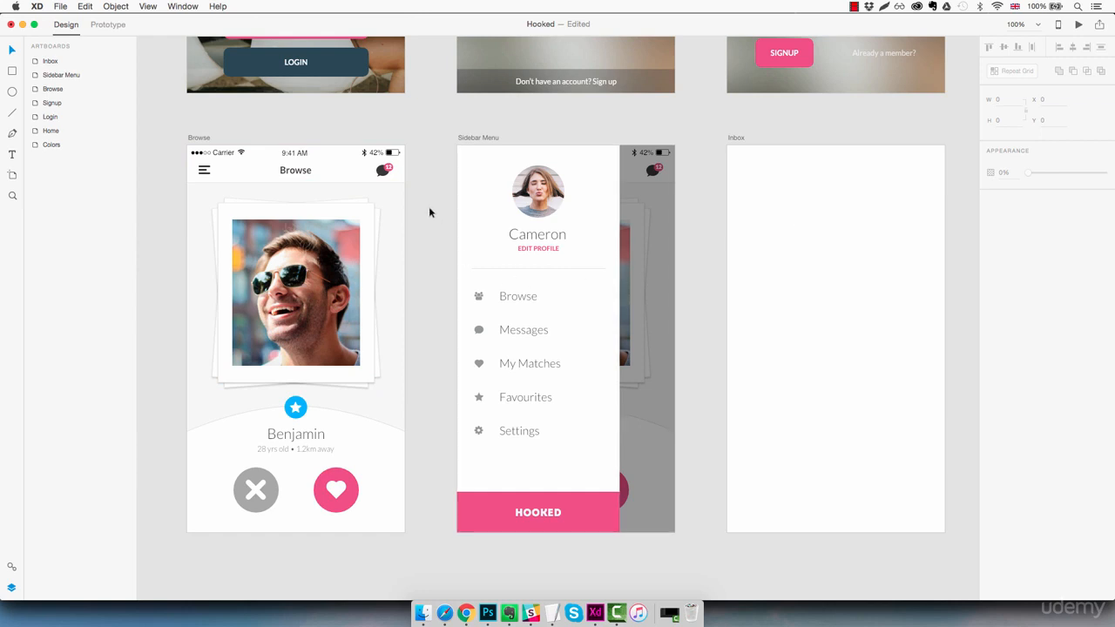
- Make the Browse artboard's header group a symbol and show the Symbols panel
{"action": "left_click", "coordinate": [354, 178]}
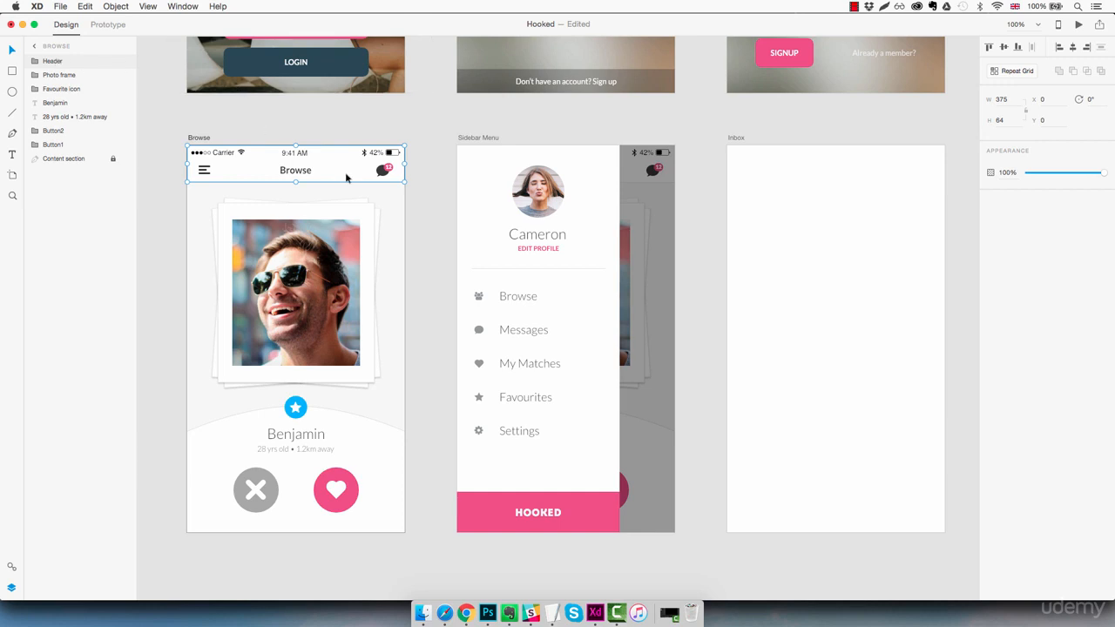
{"action": "right_click", "coordinate": [340, 169]}
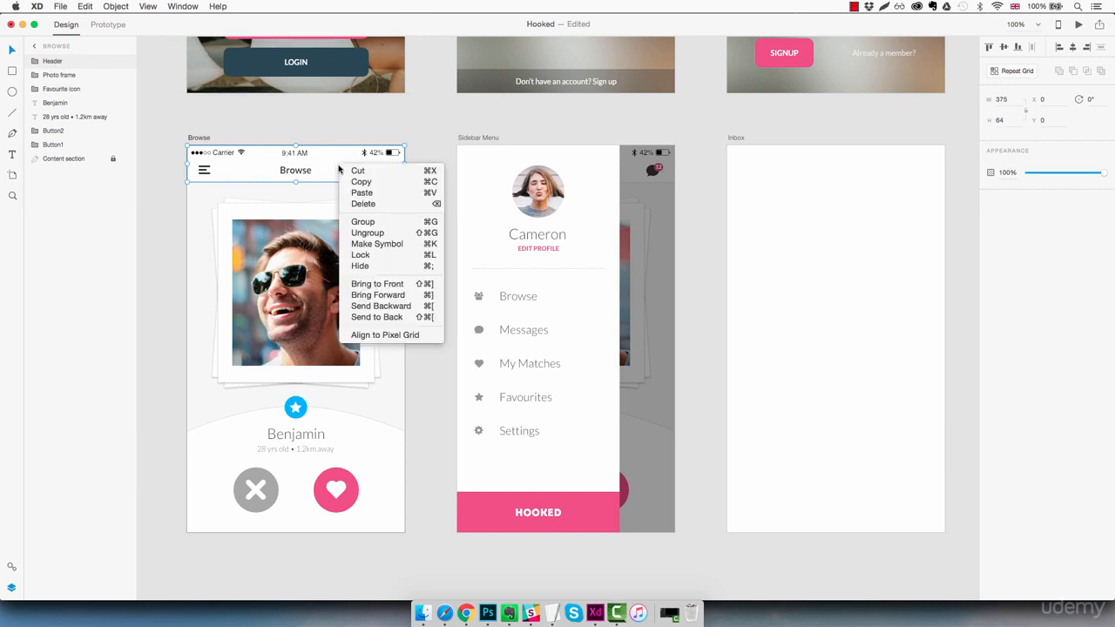
{"action": "left_click", "coordinate": [402, 245]}
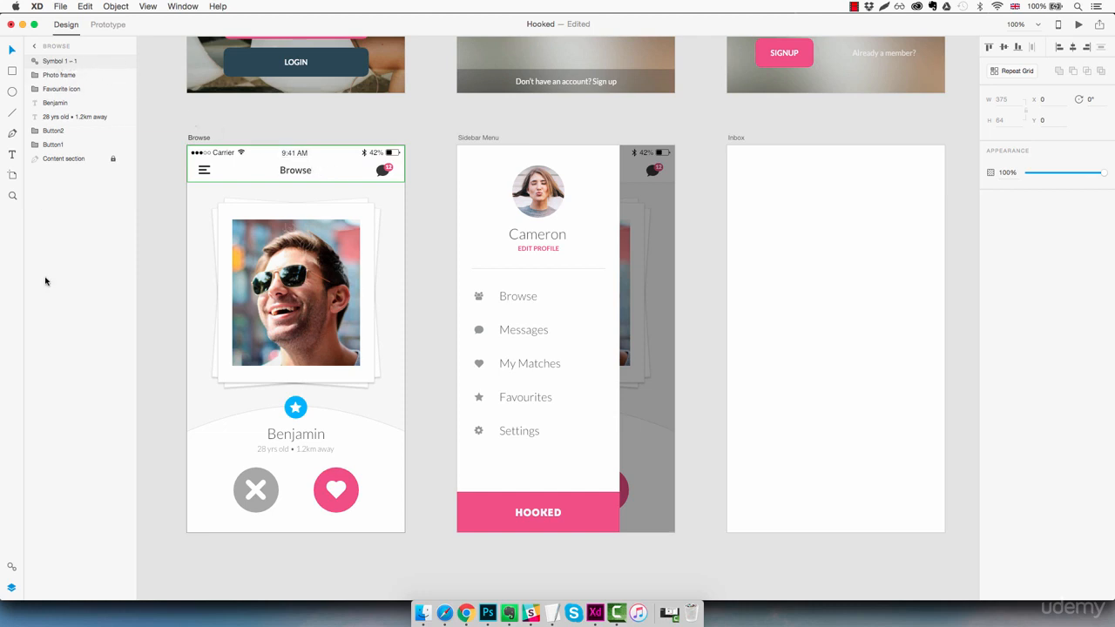
{"action": "left_click", "coordinate": [11, 567]}
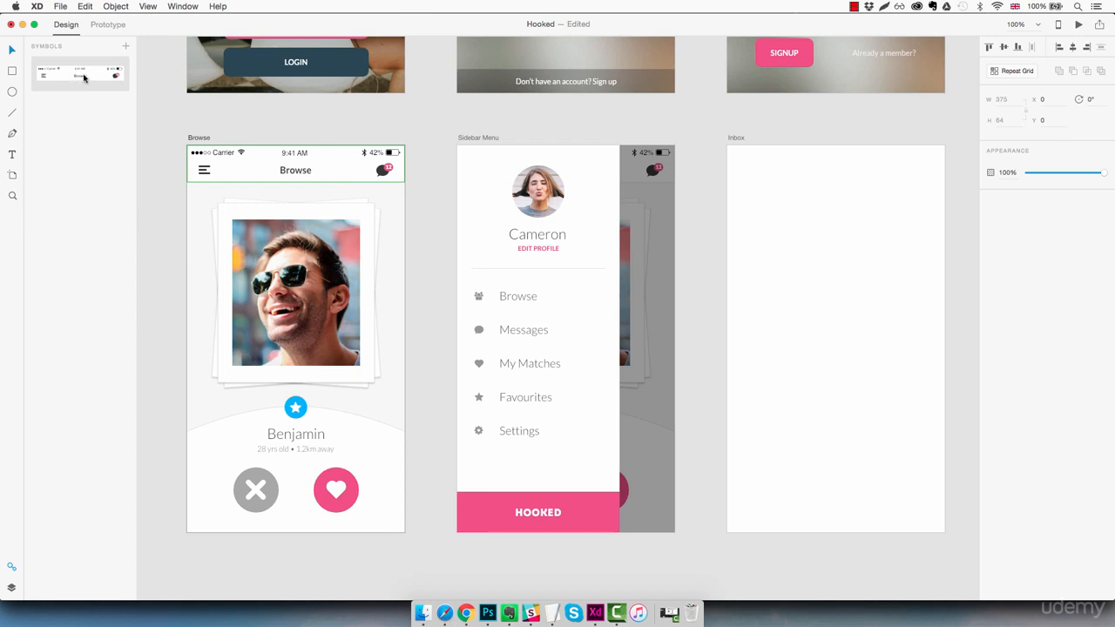
- Place the header symbol atop Inbox and shift its title left to test the link
{"action": "left_click_drag", "start_coordinate": [83, 77], "coordinate": [879, 175]}
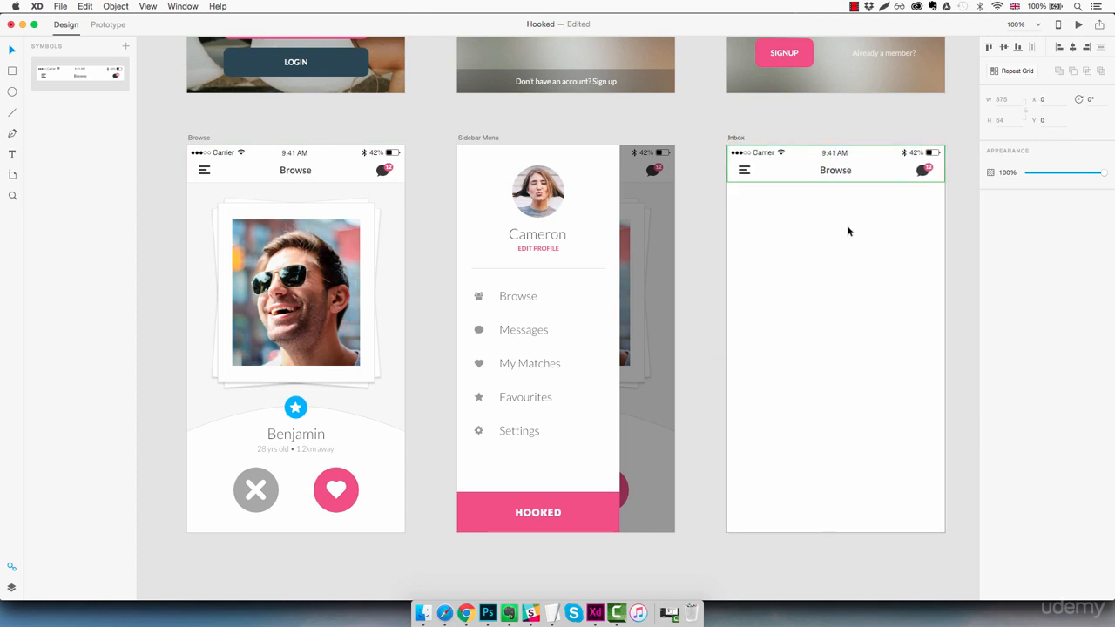
{"action": "double_click", "coordinate": [843, 175]}
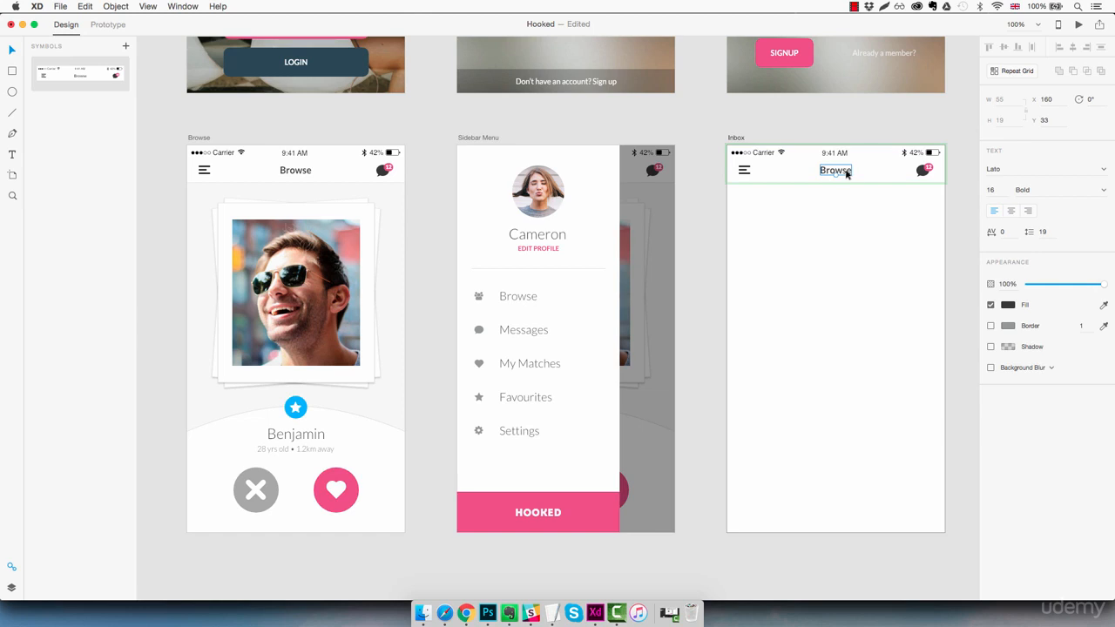
{"action": "left_click_drag", "start_coordinate": [847, 173], "coordinate": [787, 176]}
- Nudge the Inbox header's menu icon right, then undo the move
{"action": "left_click", "coordinate": [742, 172]}
{"action": "double_click", "coordinate": [743, 171]}
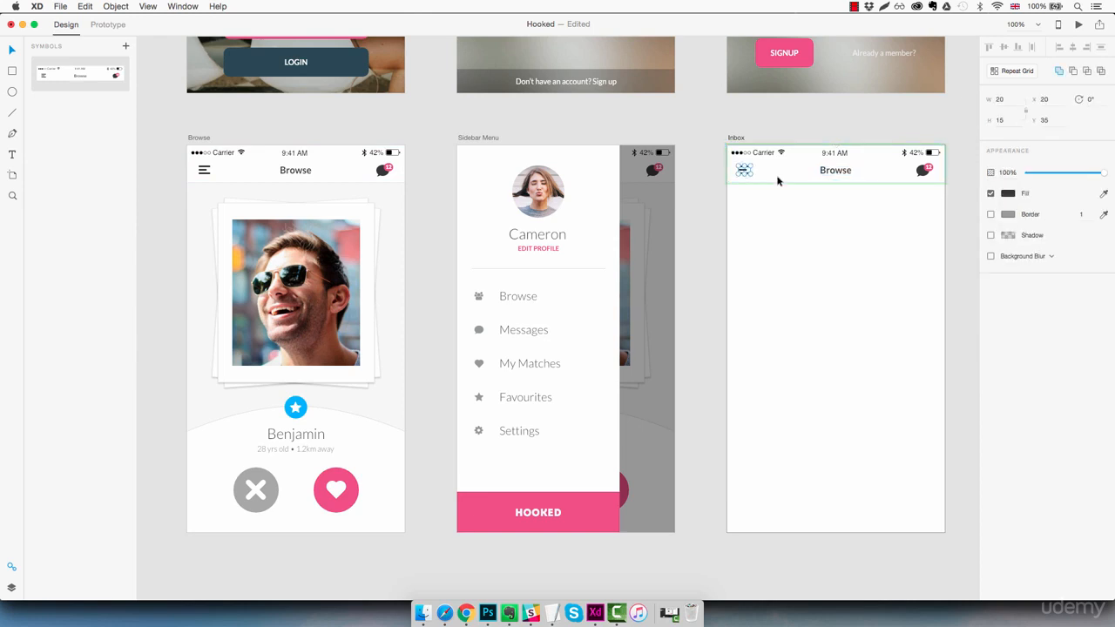
{"action": "key", "text": "shift+Right"}
{"action": "key", "text": "shift+Right"}
{"action": "key", "text": "shift+Right"}
{"action": "key", "text": "shift+Right"}
{"action": "key", "text": "ctrl+z"}
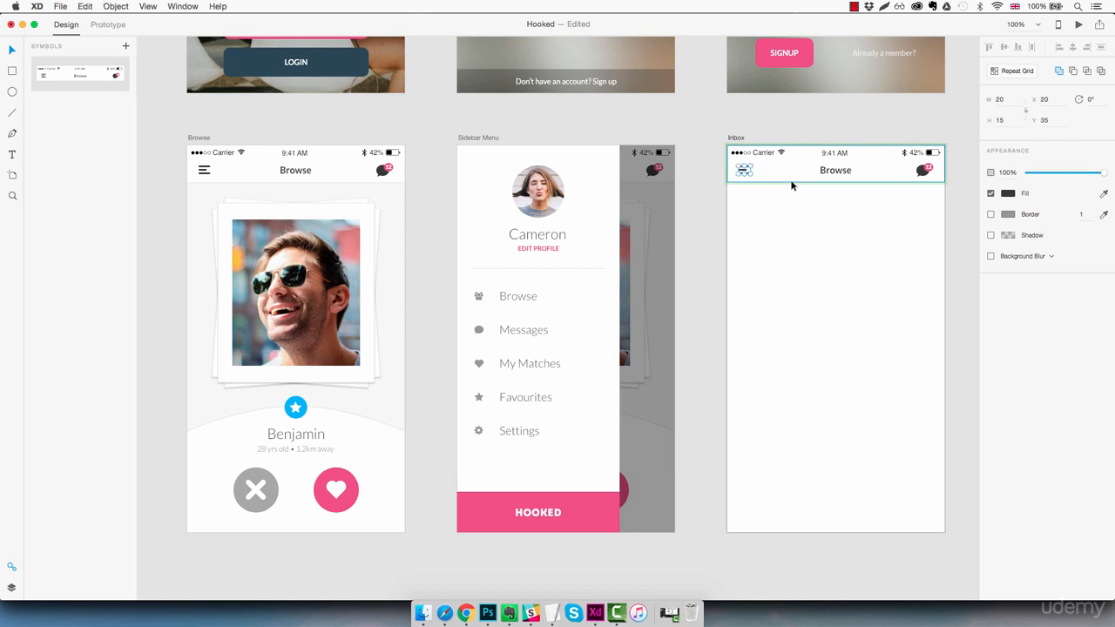
{"action": "left_click", "coordinate": [786, 211]}
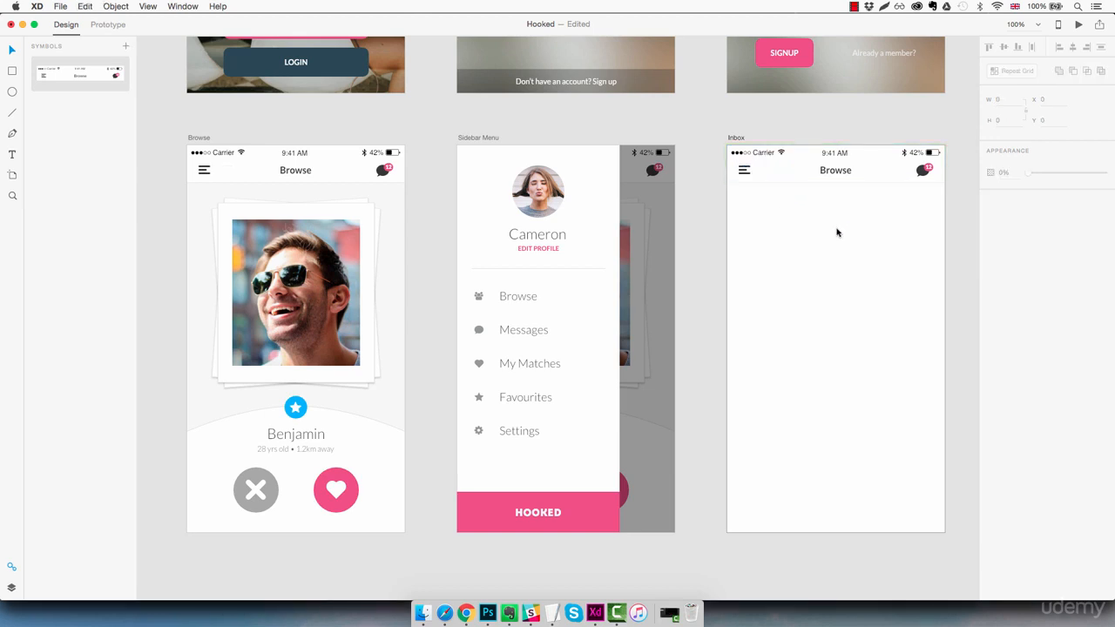
- Retitle the Inbox header 'Inbox', then undo so both titles read Browse
{"action": "double_click", "coordinate": [838, 171]}
{"action": "key", "text": "Return"}
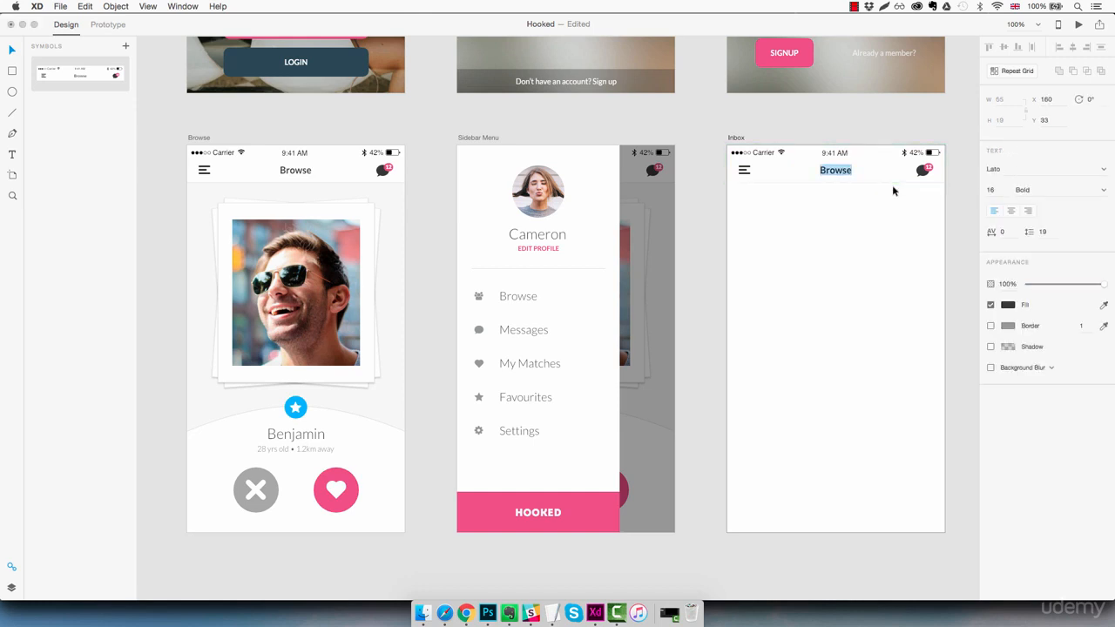
{"action": "type", "text": "Inbox"}
{"action": "key", "text": "Escape"}
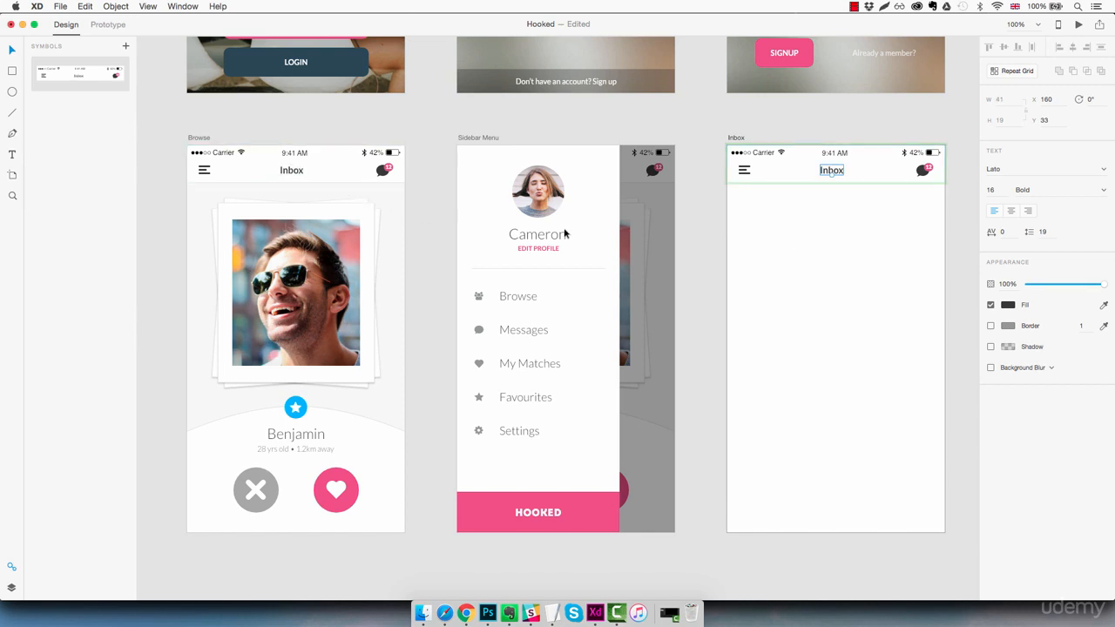
{"action": "key", "text": "super+z"}
{"action": "left_click", "coordinate": [866, 250]}
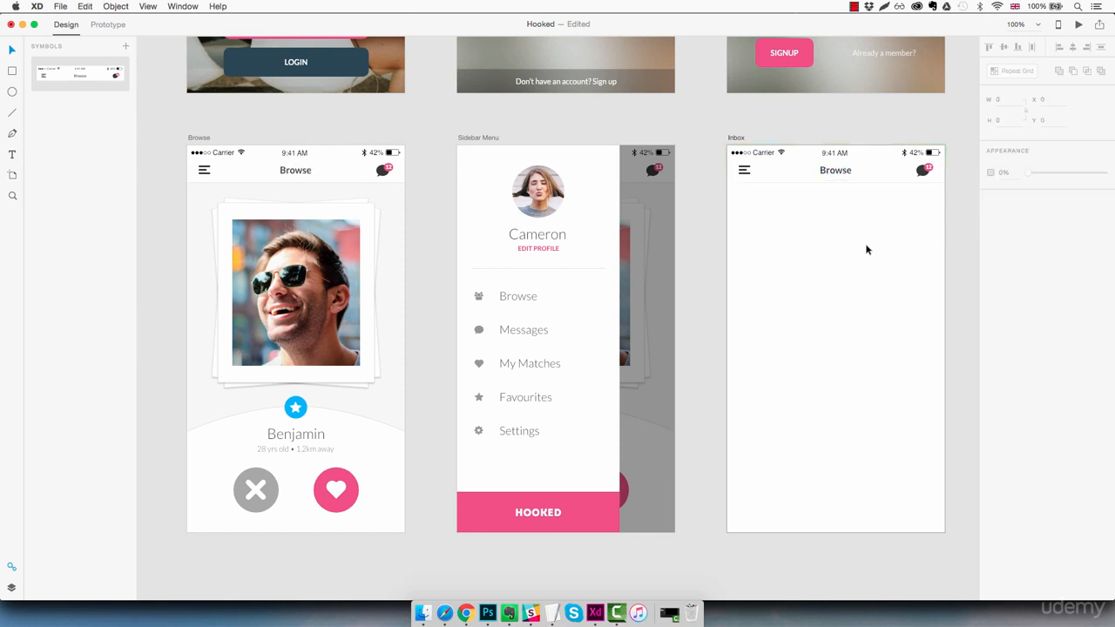
{"action": "left_click", "coordinate": [873, 170]}
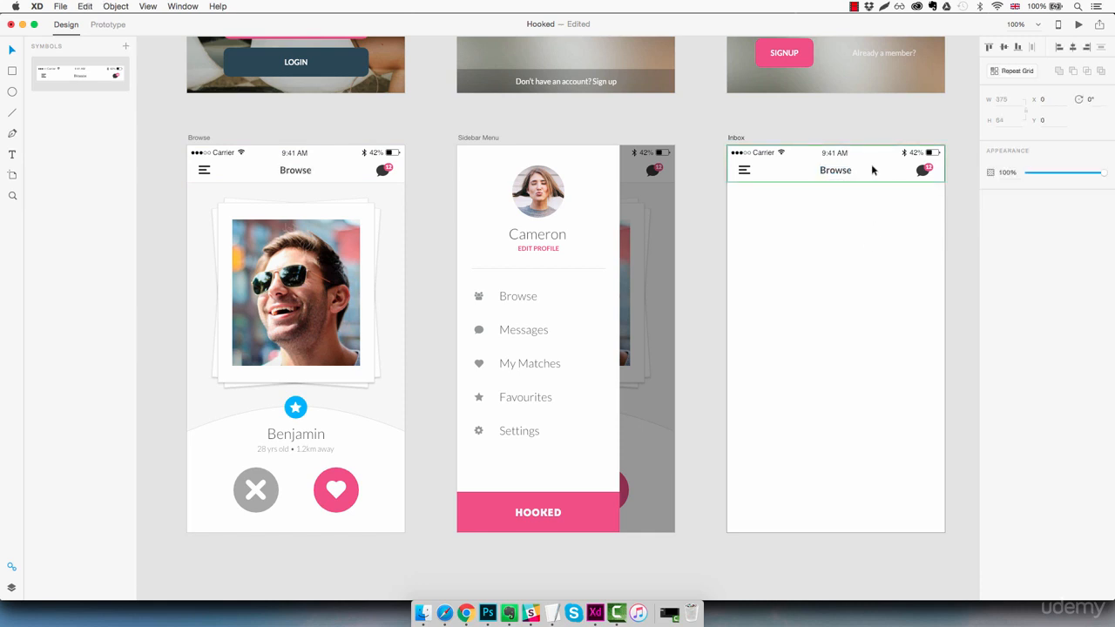
- Detach the Inbox header from the symbol and show the artboard's layers
{"action": "right_click", "coordinate": [873, 170]}
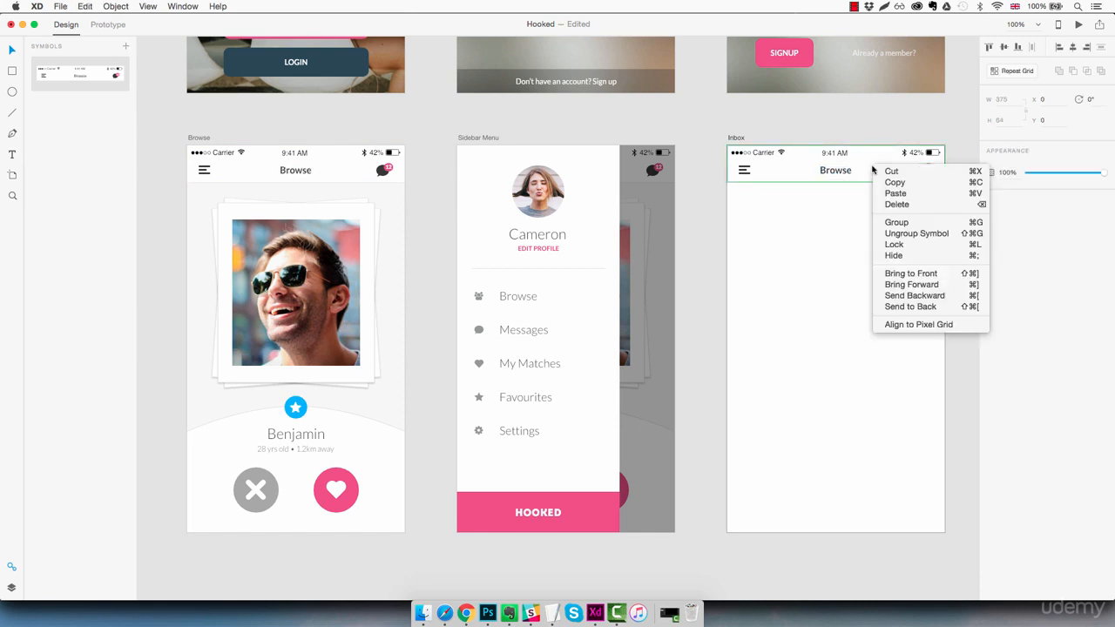
{"action": "left_click", "coordinate": [896, 235]}
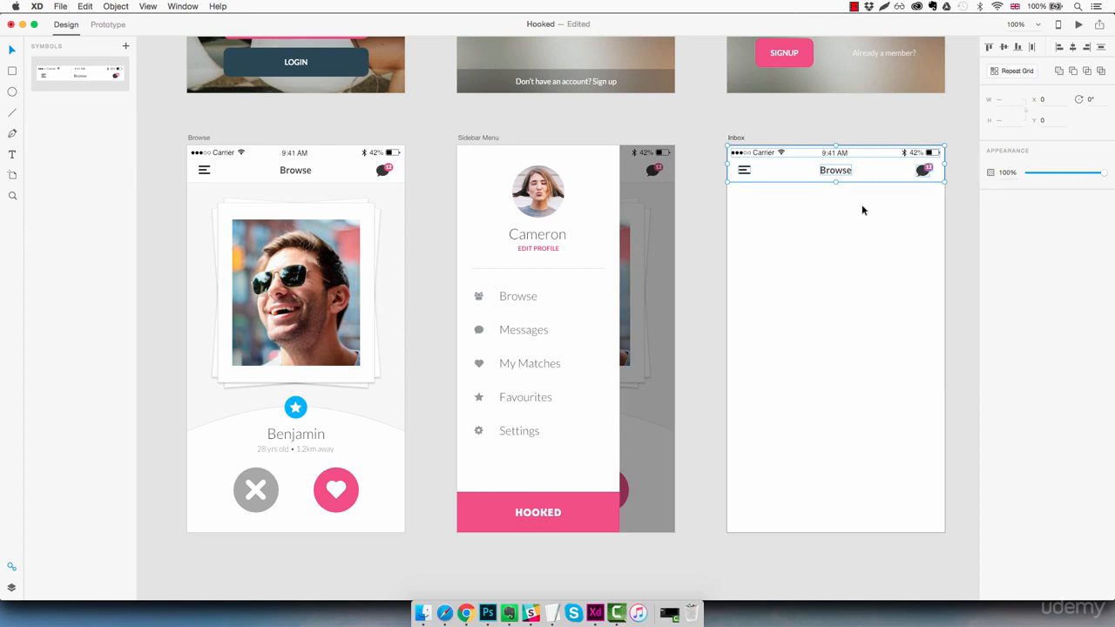
{"action": "left_click", "coordinate": [12, 588]}
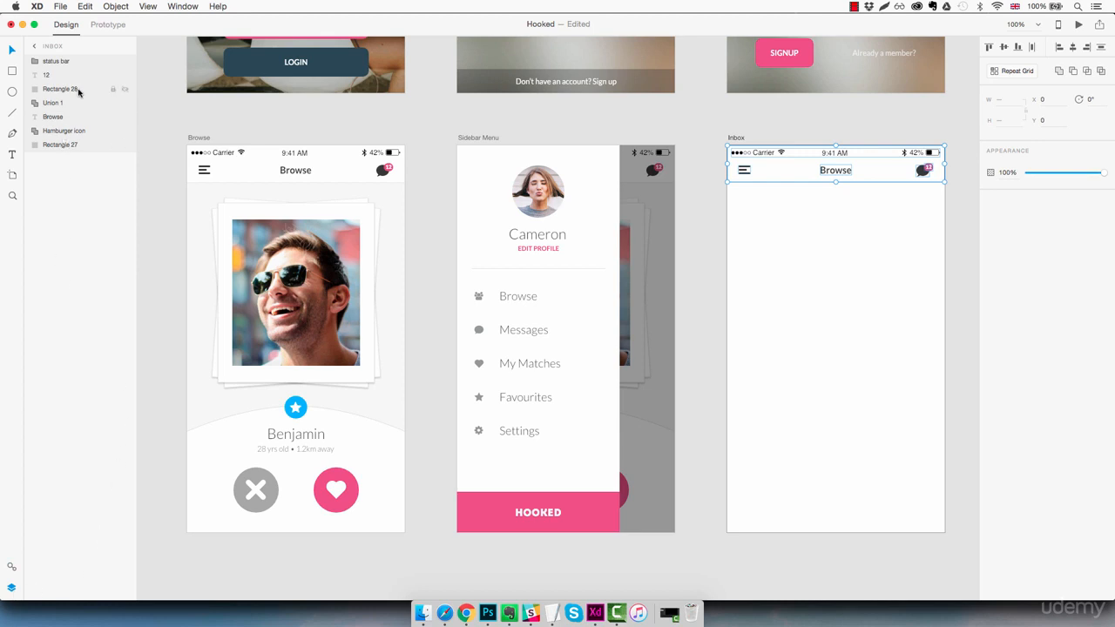
{"action": "left_click", "coordinate": [873, 244]}
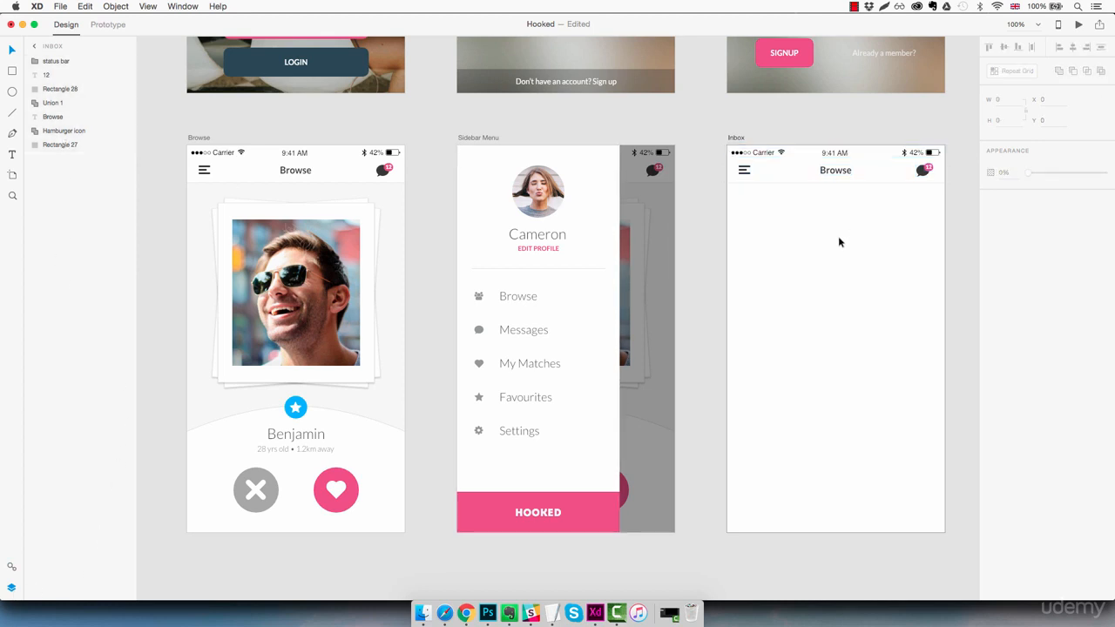
- Change the Inbox header's title to 'Inbox' and centre it in the header
{"action": "double_click", "coordinate": [843, 172]}
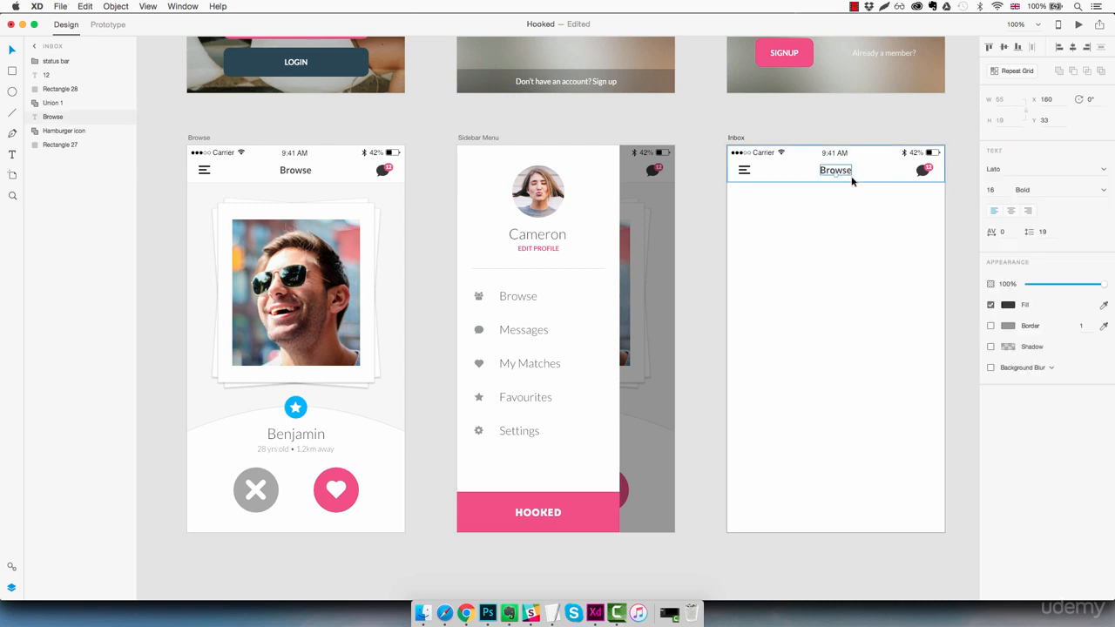
{"action": "double_click", "coordinate": [852, 180]}
{"action": "type", "text": "Inbox"}
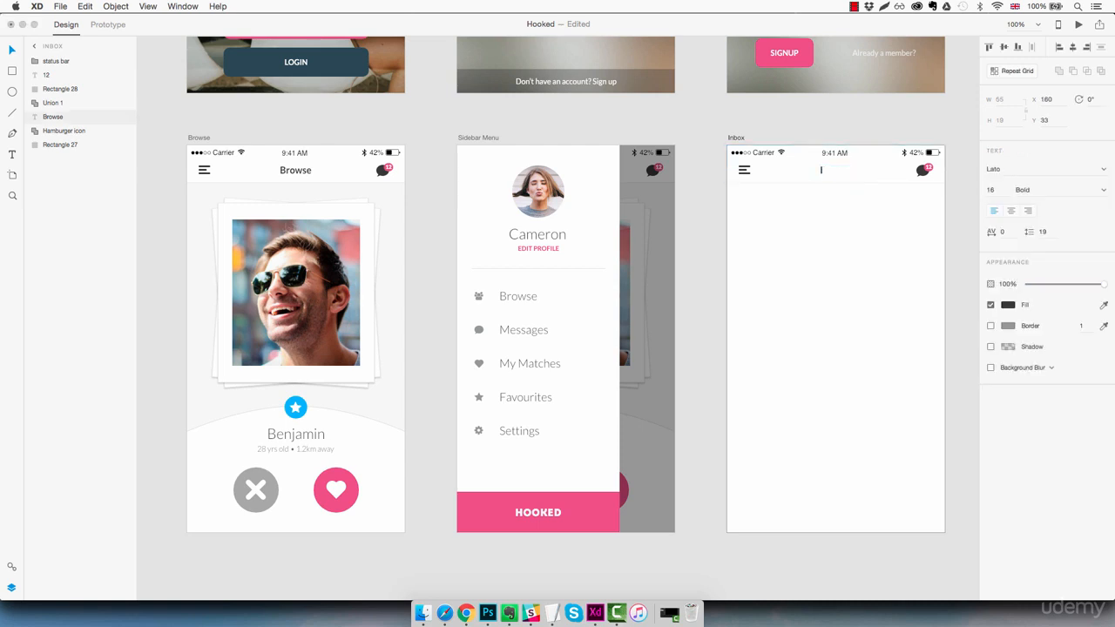
{"action": "key", "text": "Escape"}
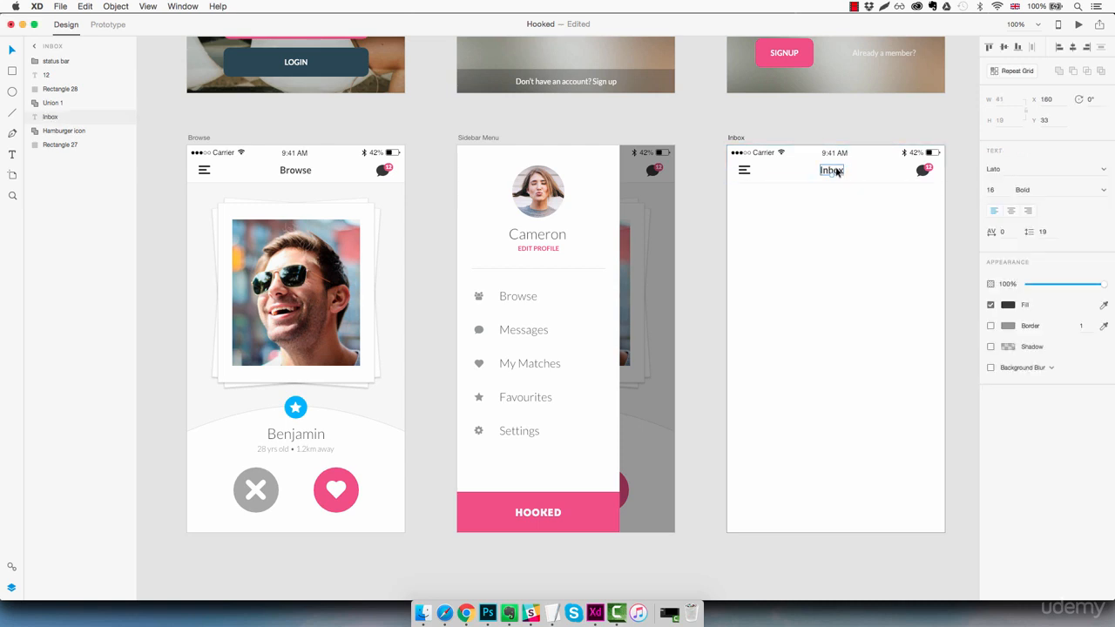
{"action": "left_click_drag", "start_coordinate": [833, 172], "coordinate": [838, 171]}
{"action": "left_click", "coordinate": [858, 229]}
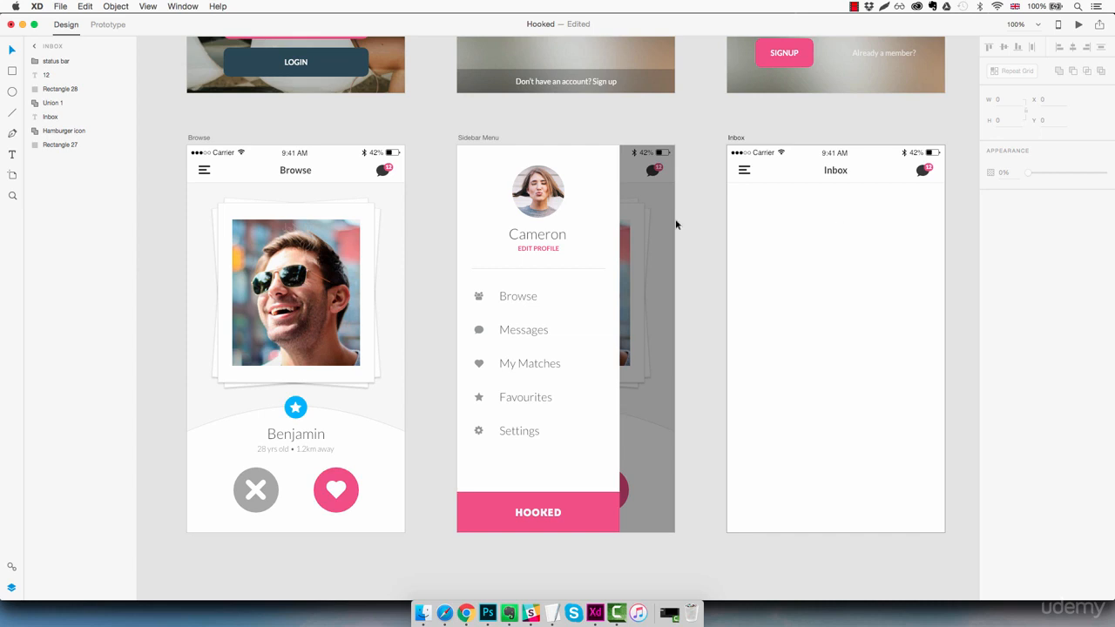
- Group all seven Inbox header layers and name the group 'Header'
{"action": "left_click", "coordinate": [70, 146]}
{"action": "left_click", "coordinate": [81, 62], "text": "shift"}
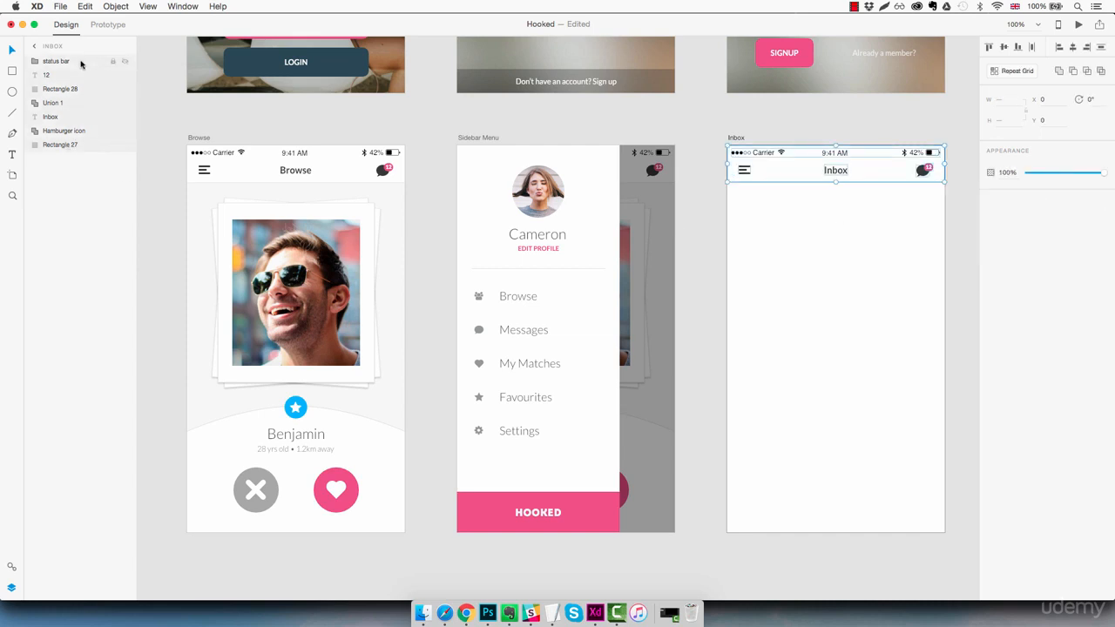
{"action": "key", "text": "super+g"}
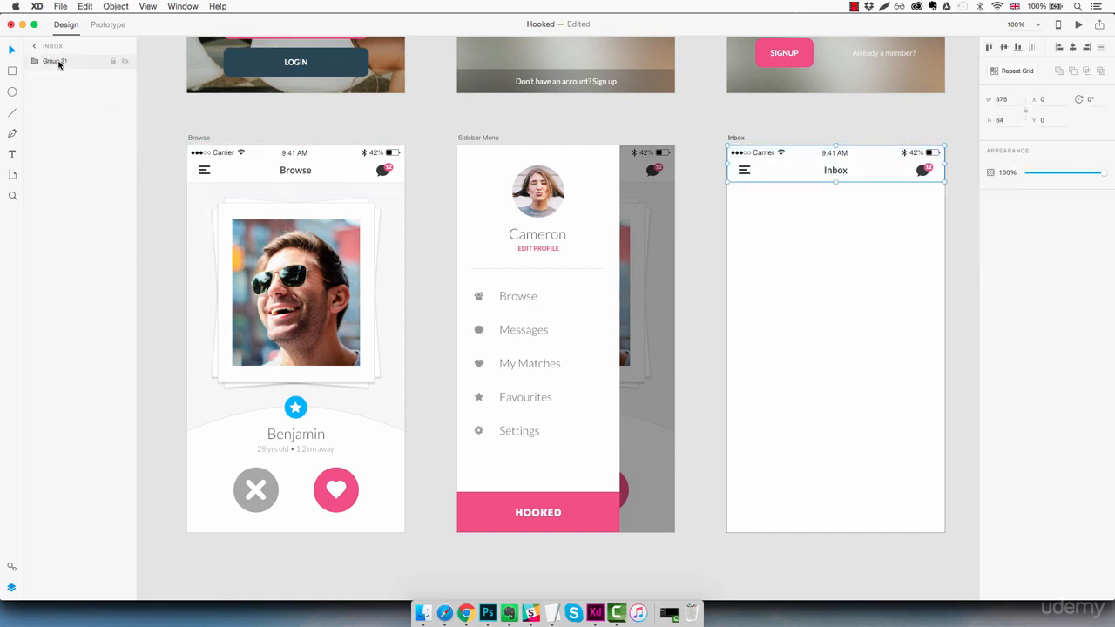
{"action": "double_click", "coordinate": [60, 63]}
{"action": "type", "text": "Header"}
{"action": "key", "text": "Return"}
{"action": "left_click", "coordinate": [815, 236]}
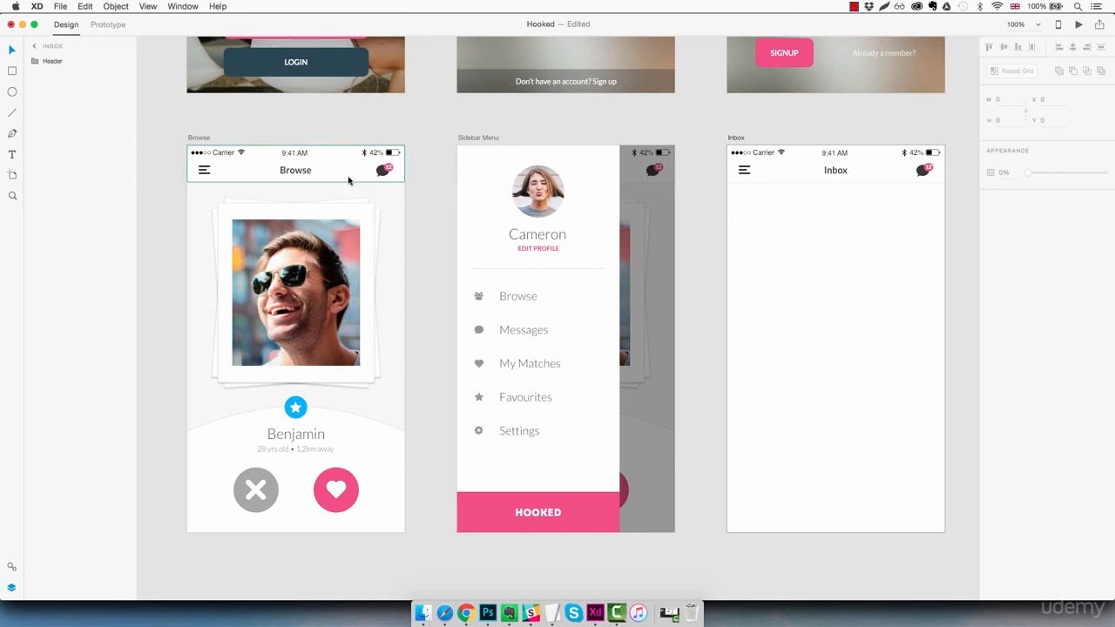
- Give the Inbox artboard a fill colour sampled from beside the Browse artboard
{"action": "left_click", "coordinate": [864, 276]}
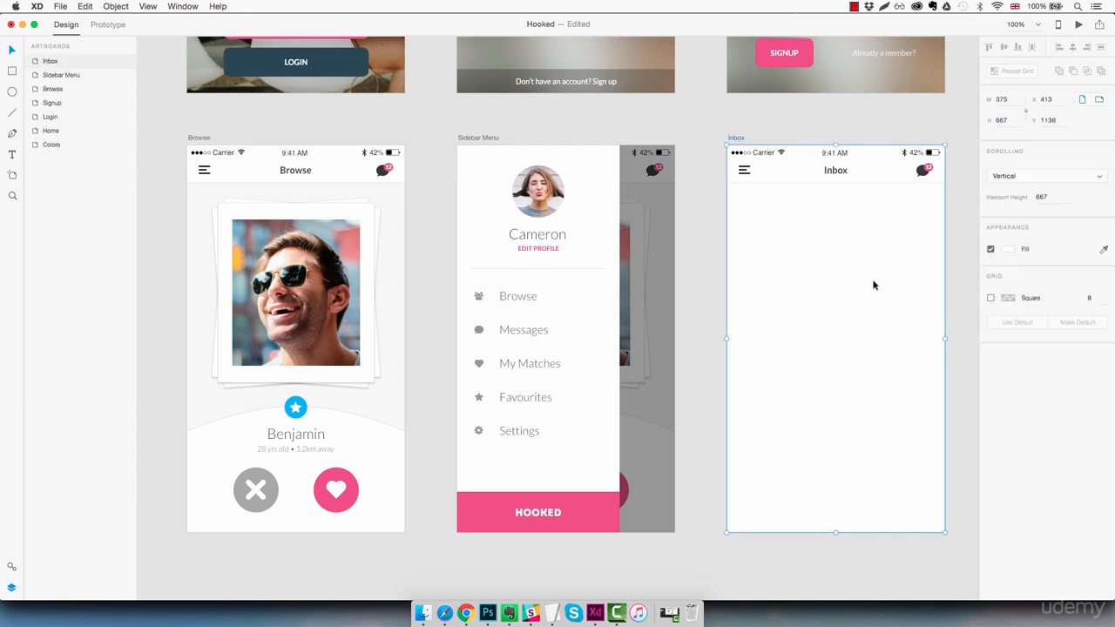
{"action": "left_click", "coordinate": [1008, 251]}
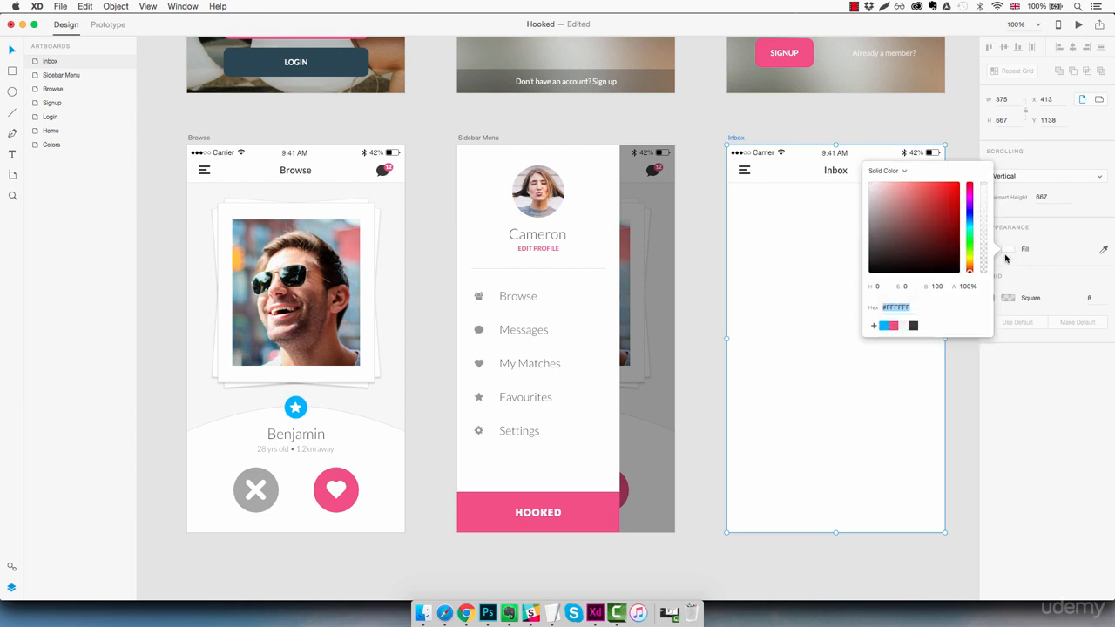
{"action": "left_click", "coordinate": [1102, 249]}
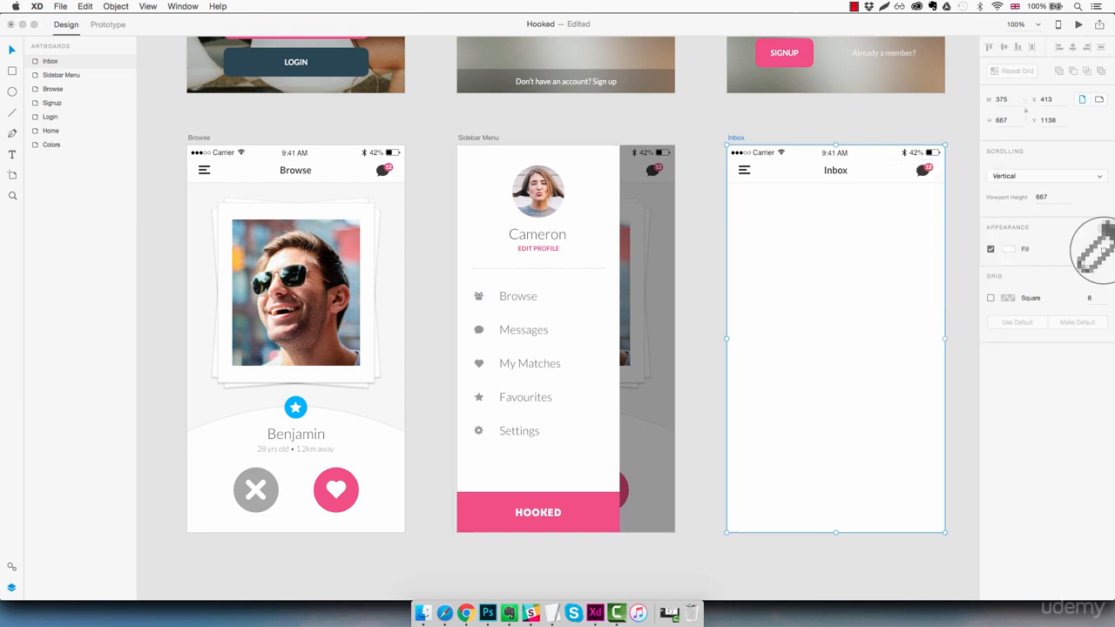
{"action": "left_click", "coordinate": [398, 199]}
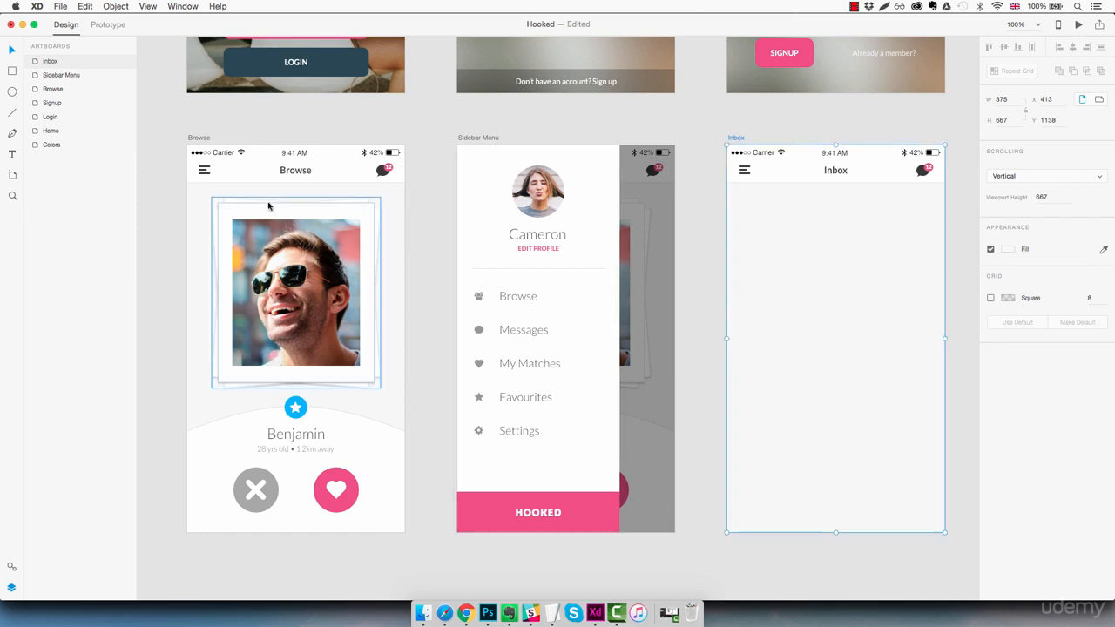
- Draw a large rectangle in Inbox and nudge it to Y 112
{"action": "key", "text": "r"}
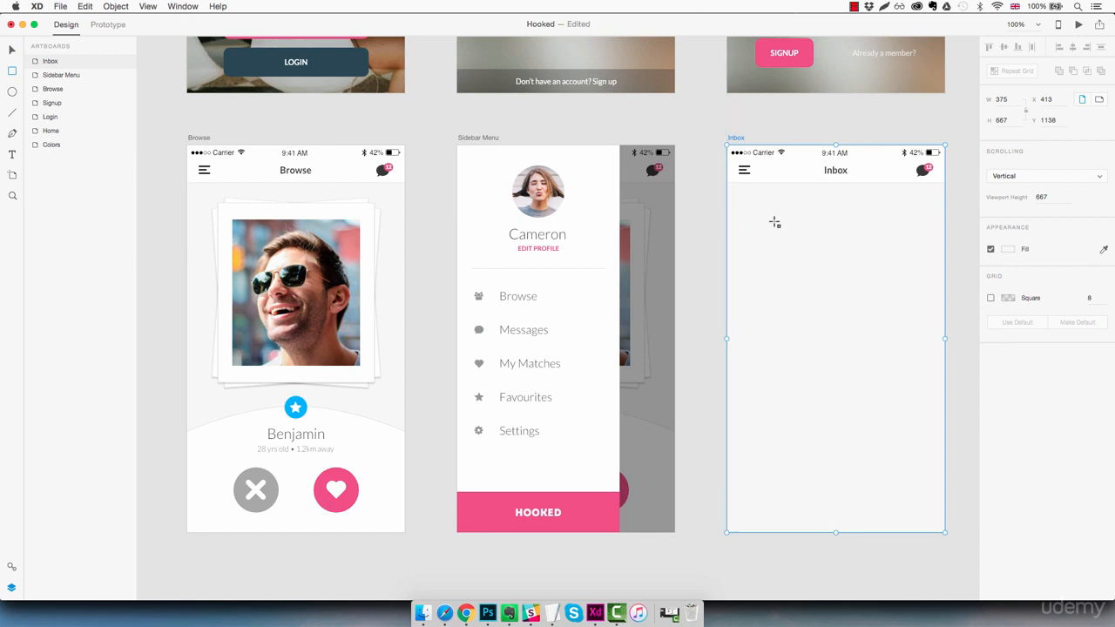
{"action": "mouse_move", "coordinate": [719, 202]}
{"action": "left_mouse_down"}
{"action": "mouse_move", "coordinate": [880, 308]}
{"action": "mouse_move", "coordinate": [952, 480]}
{"action": "mouse_move", "coordinate": [950, 539]}
{"action": "left_mouse_up"}
{"action": "key", "text": "shift+Up"}
{"action": "key", "text": "shift+Up"}
{"action": "key", "text": "shift+Up"}
{"action": "key", "text": "Up"}
{"action": "key", "text": "Up"}
{"action": "key", "text": "Up"}
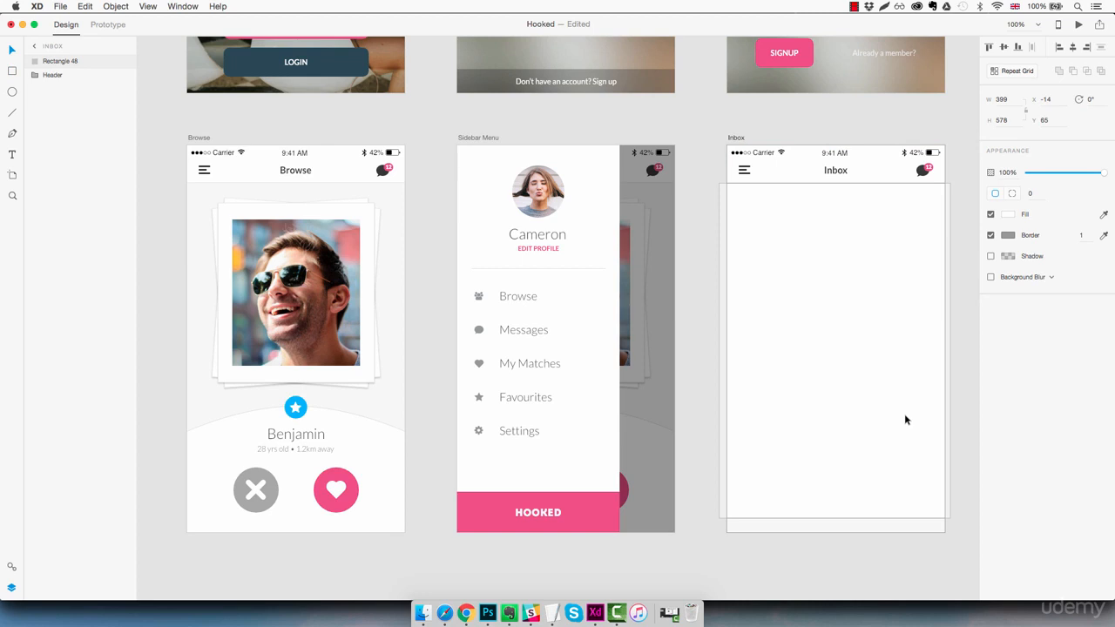
{"action": "key", "text": "Up"}
{"action": "key", "text": "shift+Down"}
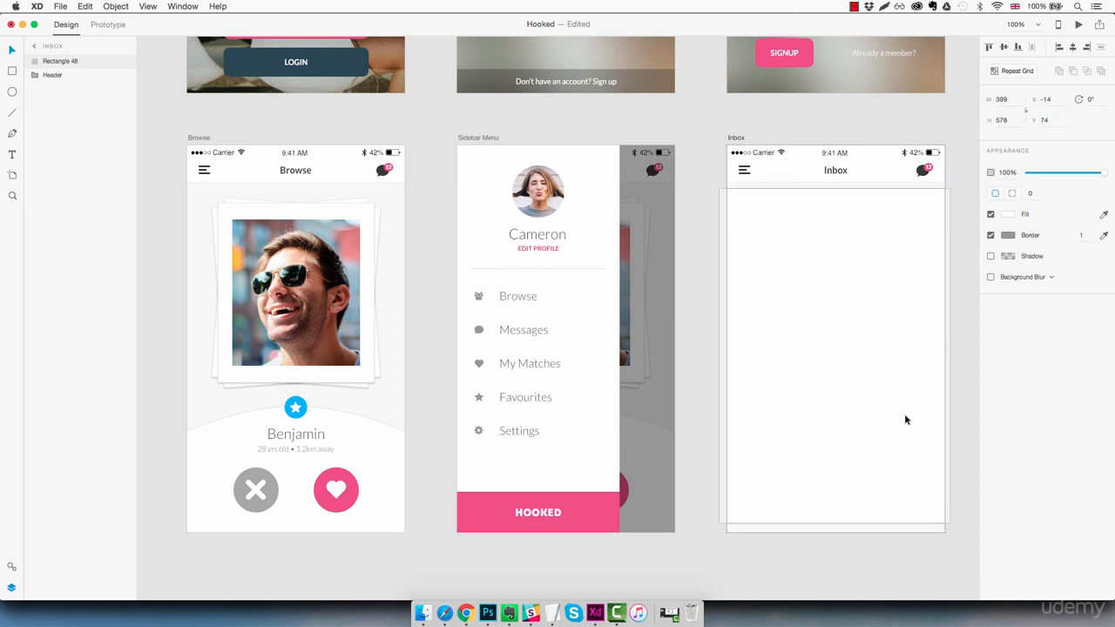
{"action": "key", "text": "shift+Down"}
{"action": "key", "text": "shift+Down"}
{"action": "key", "text": "shift+Down"}
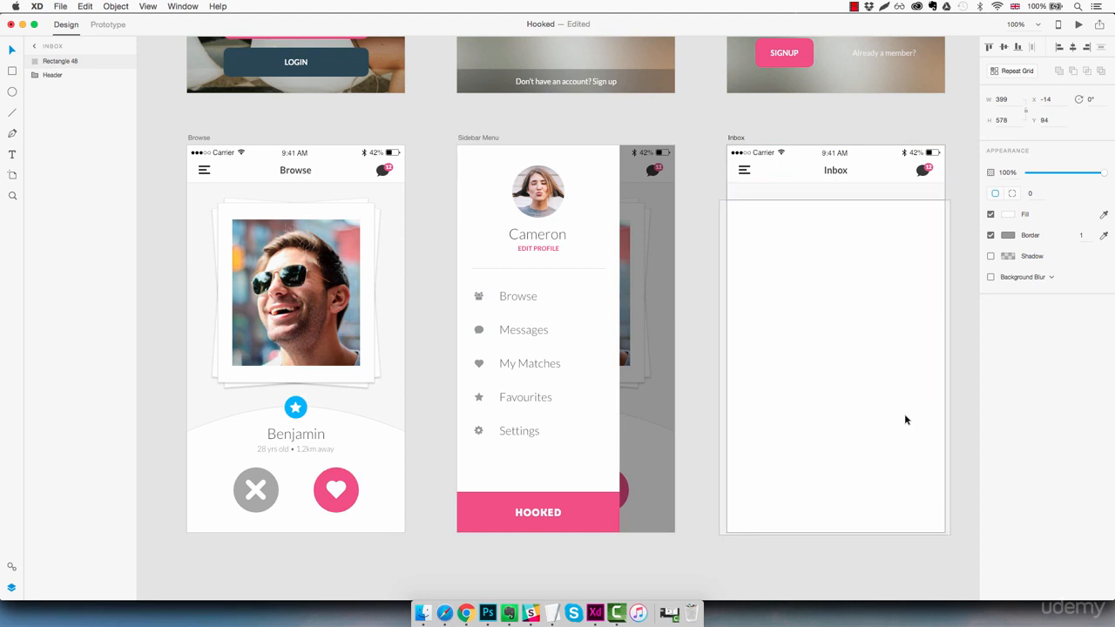
{"action": "key", "text": "shift+Down"}
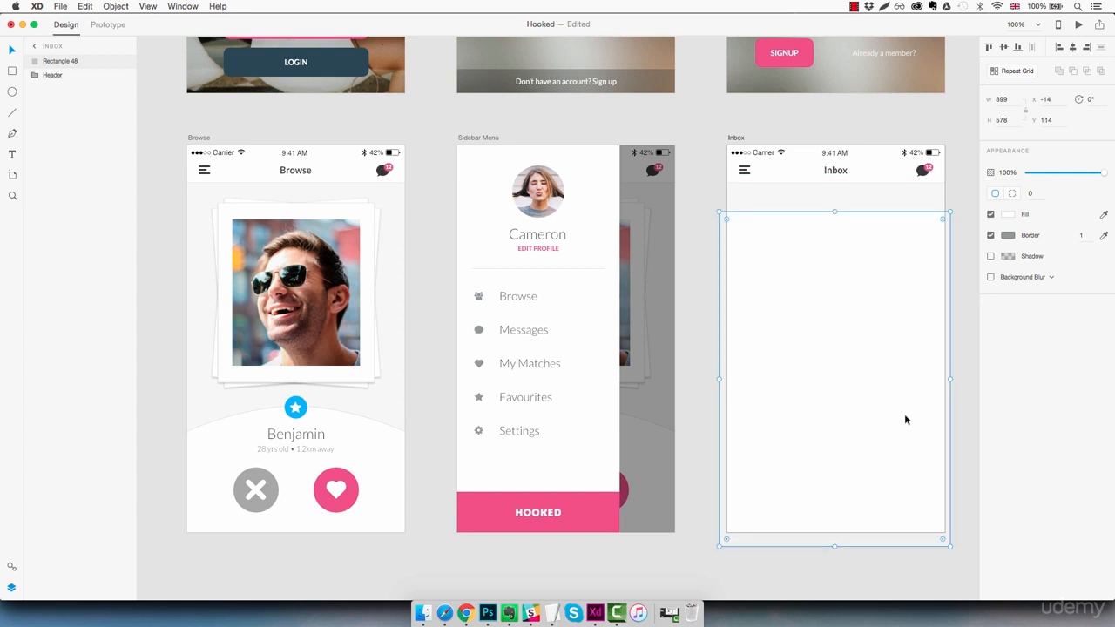
{"action": "key", "text": "Up"}
{"action": "key", "text": "Up"}
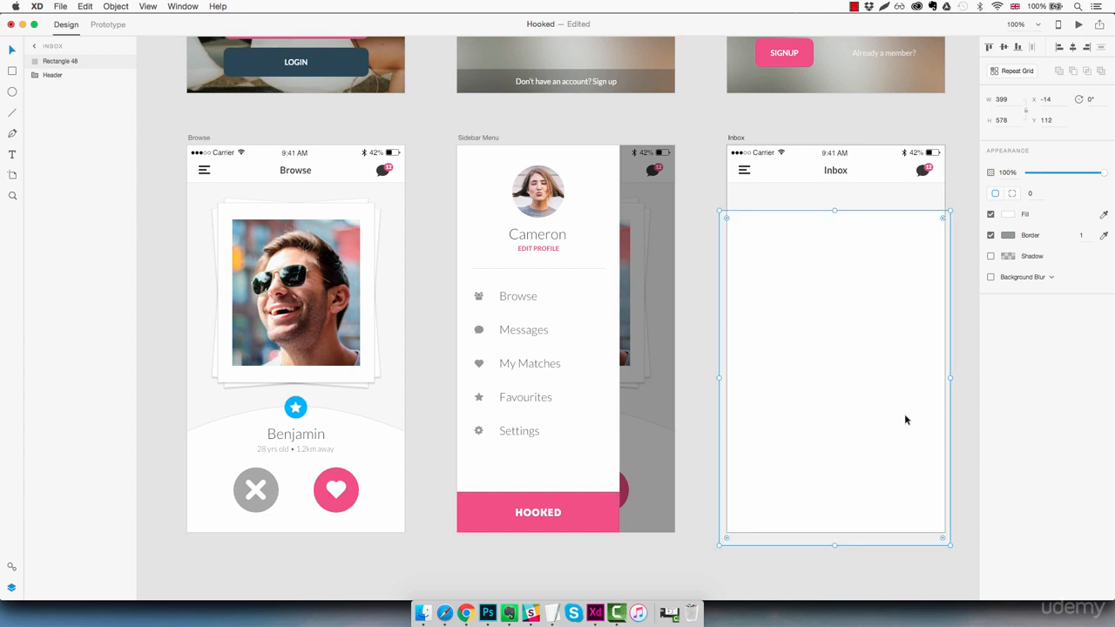
- Give the rectangle a light grey border from the divider line and lock it
{"action": "left_click", "coordinate": [1102, 239]}
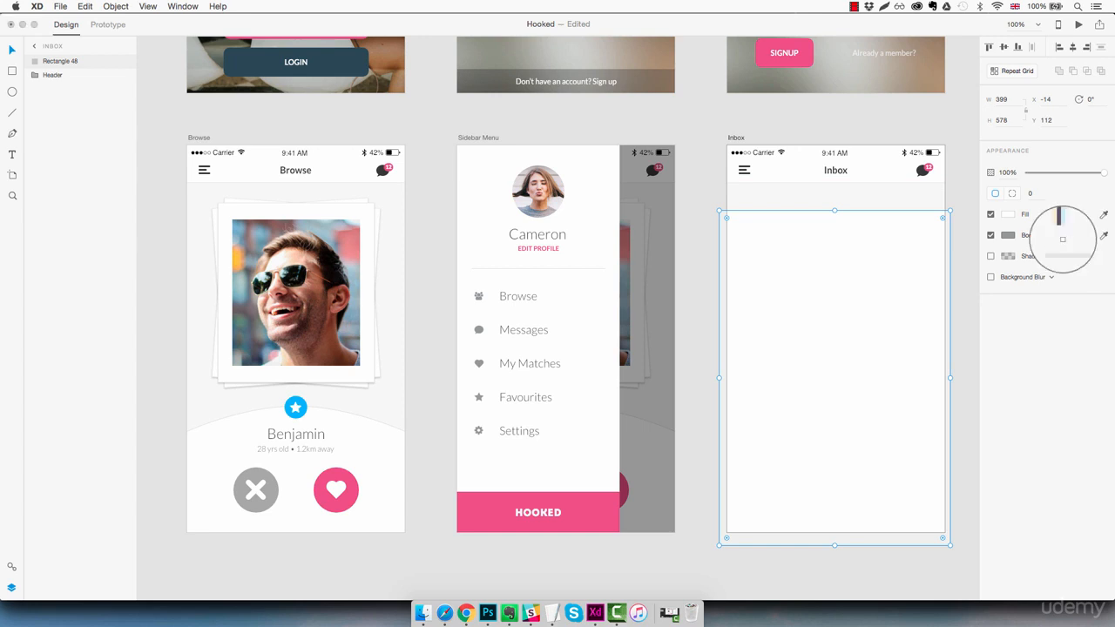
{"action": "left_click", "coordinate": [571, 271]}
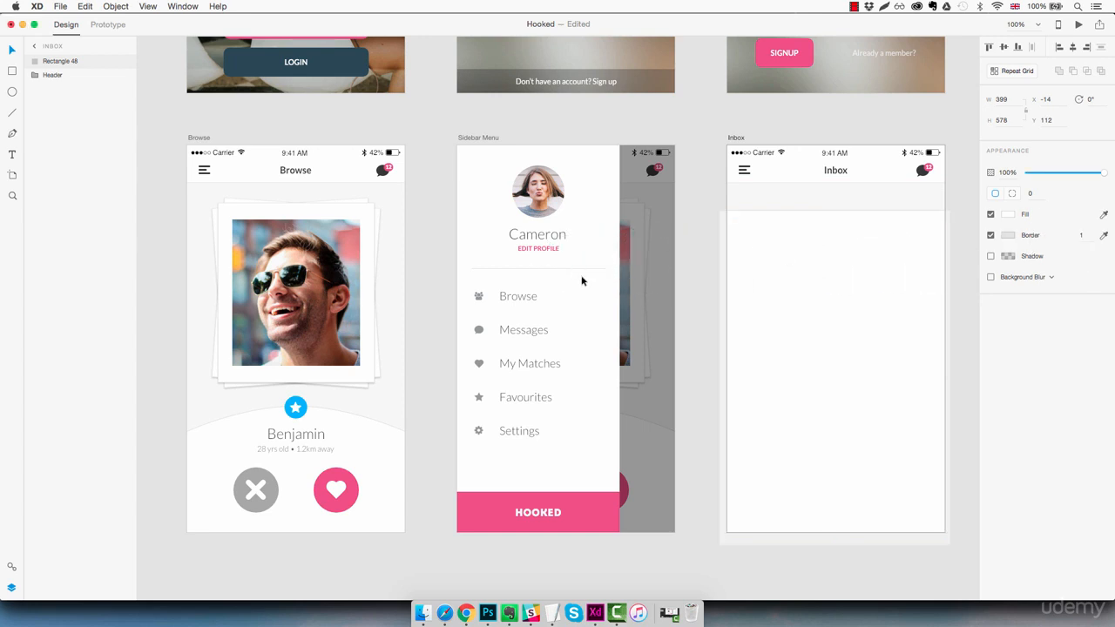
{"action": "left_click", "coordinate": [964, 212]}
{"action": "left_click", "coordinate": [890, 286]}
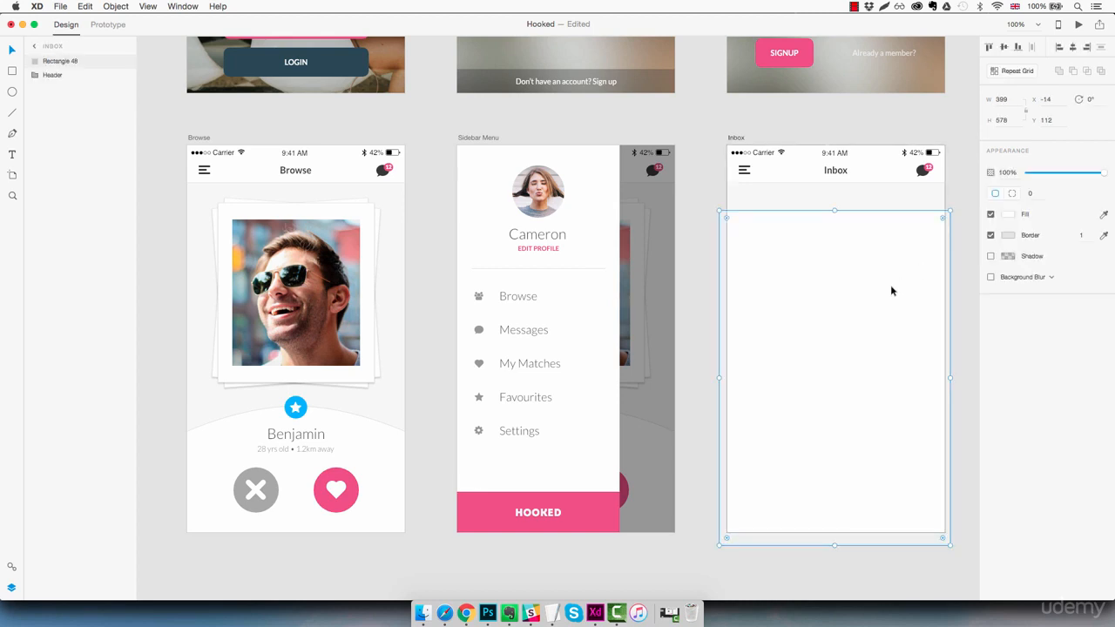
{"action": "key", "text": "super+l"}
{"action": "left_click", "coordinate": [969, 258]}
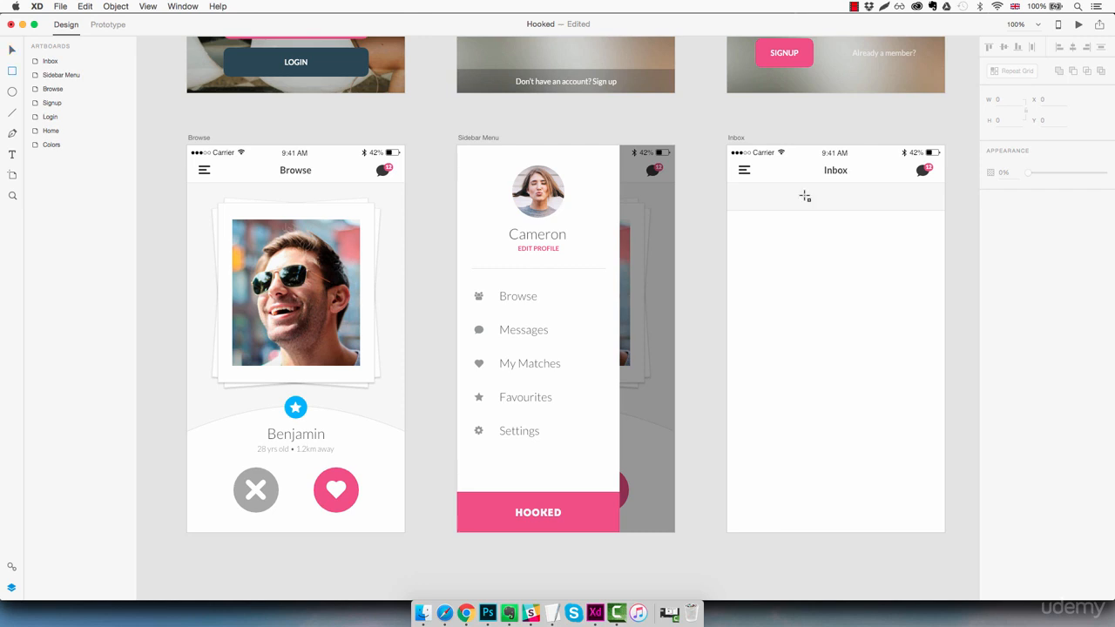
- Draw a bar under the header with corner radius 10, width 336 and height 28
{"action": "left_click_drag", "start_coordinate": [742, 191], "coordinate": [930, 206]}
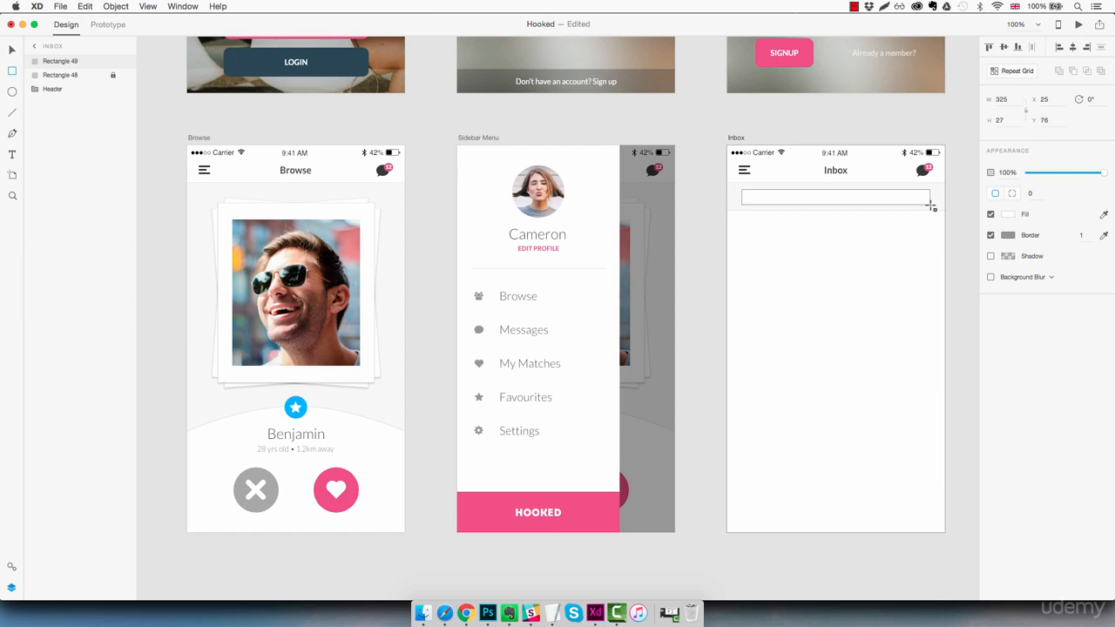
{"action": "left_click", "coordinate": [1029, 194]}
{"action": "type", "text": "2"}
{"action": "key", "text": "Return"}
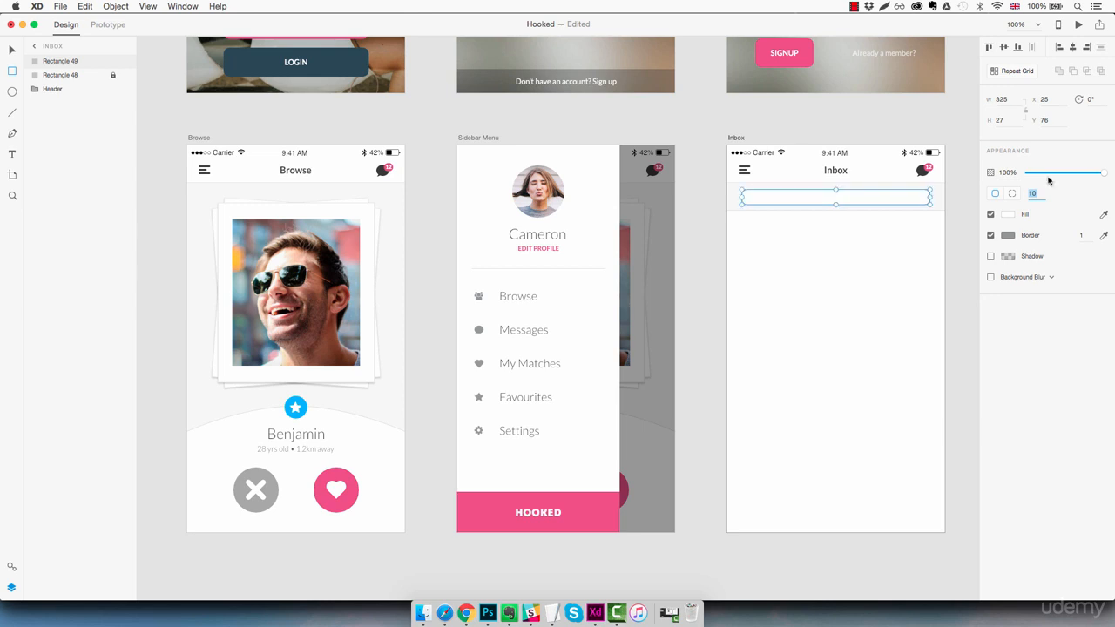
{"action": "left_click", "coordinate": [1014, 97]}
{"action": "key", "text": "Up"}
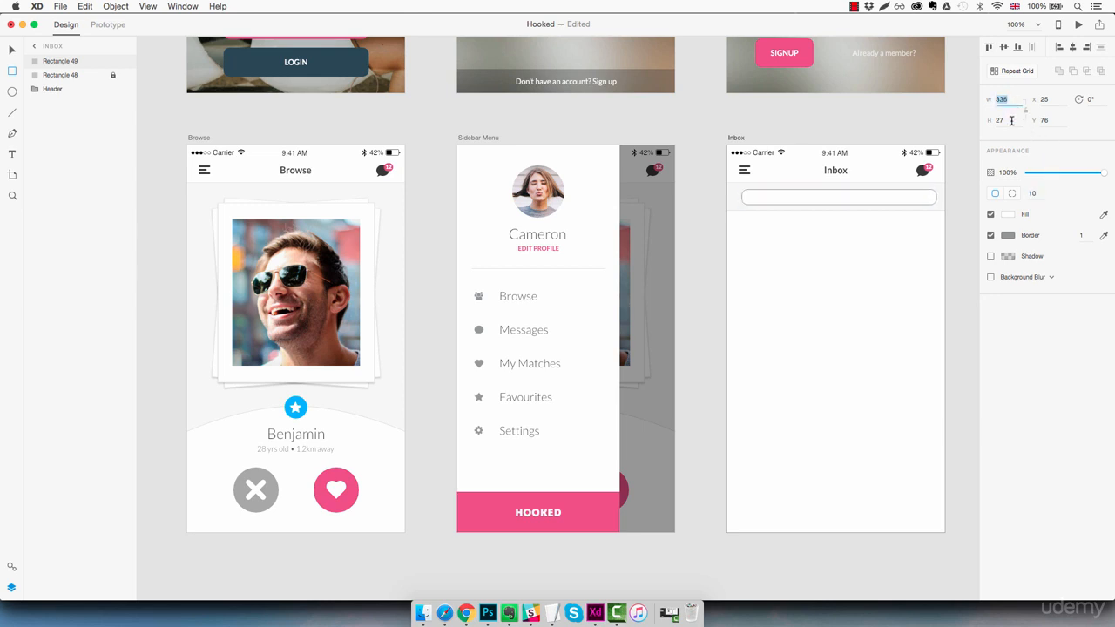
{"action": "left_click", "coordinate": [1011, 121]}
{"action": "key", "text": "Up"}
{"action": "key", "text": "Return"}
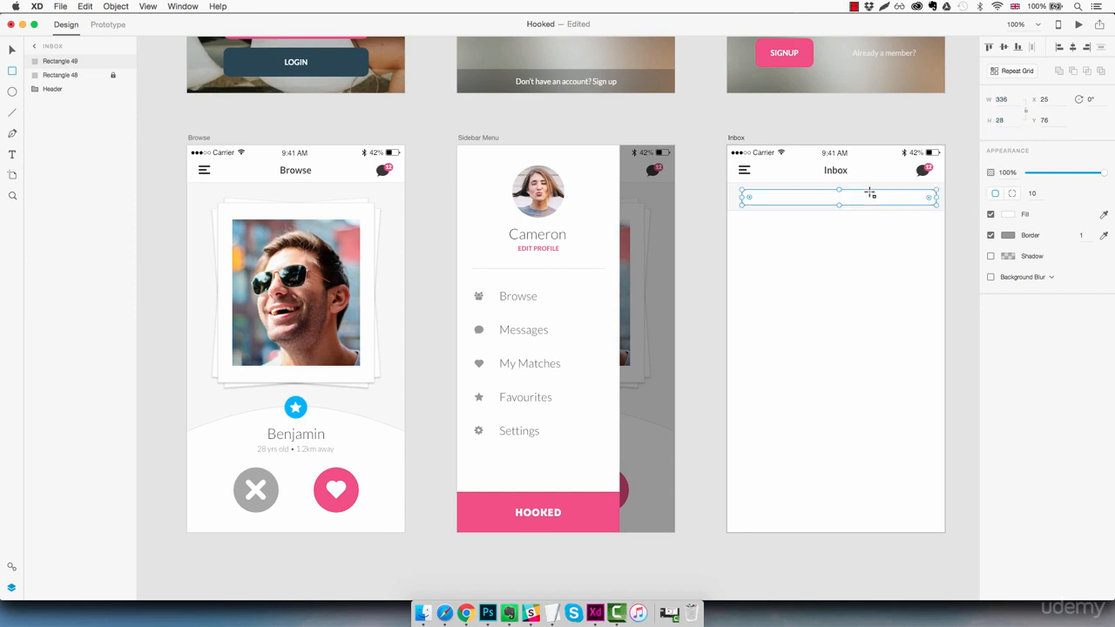
- At 200% zoom, centre the search bar horizontally and give it a light grey border
{"action": "key", "text": "z"}
{"action": "left_click", "coordinate": [860, 195]}
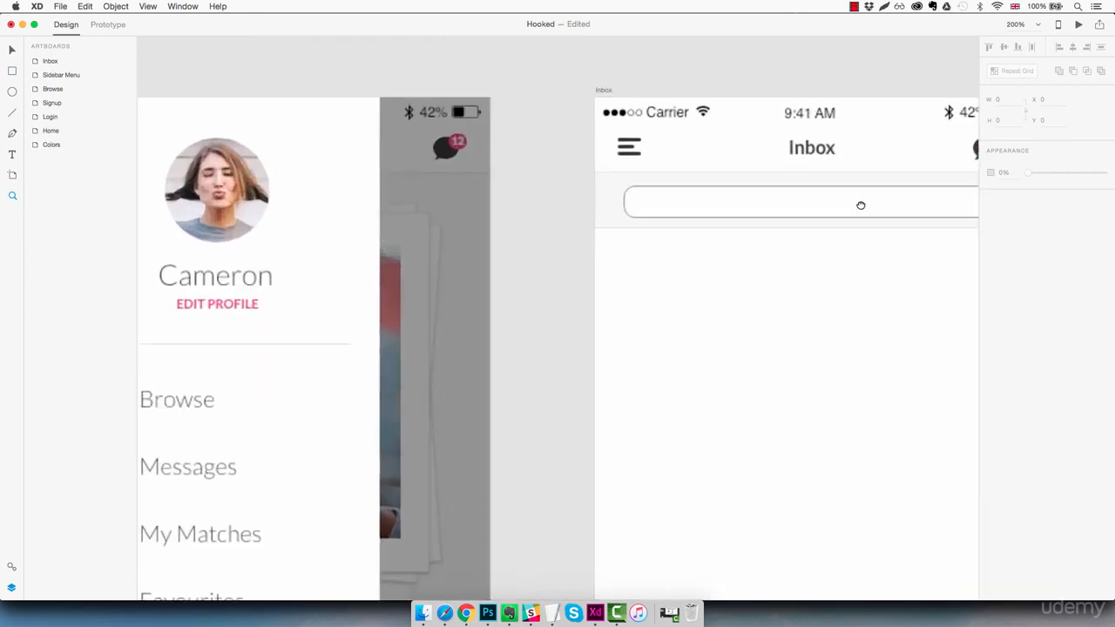
{"action": "key", "text": "v"}
{"action": "left_click", "coordinate": [676, 240]}
{"action": "mouse_move", "coordinate": [673, 239]}
{"action": "left_mouse_down"}
{"action": "mouse_move", "coordinate": [667, 232]}
{"action": "mouse_move", "coordinate": [675, 246]}
{"action": "left_mouse_up"}
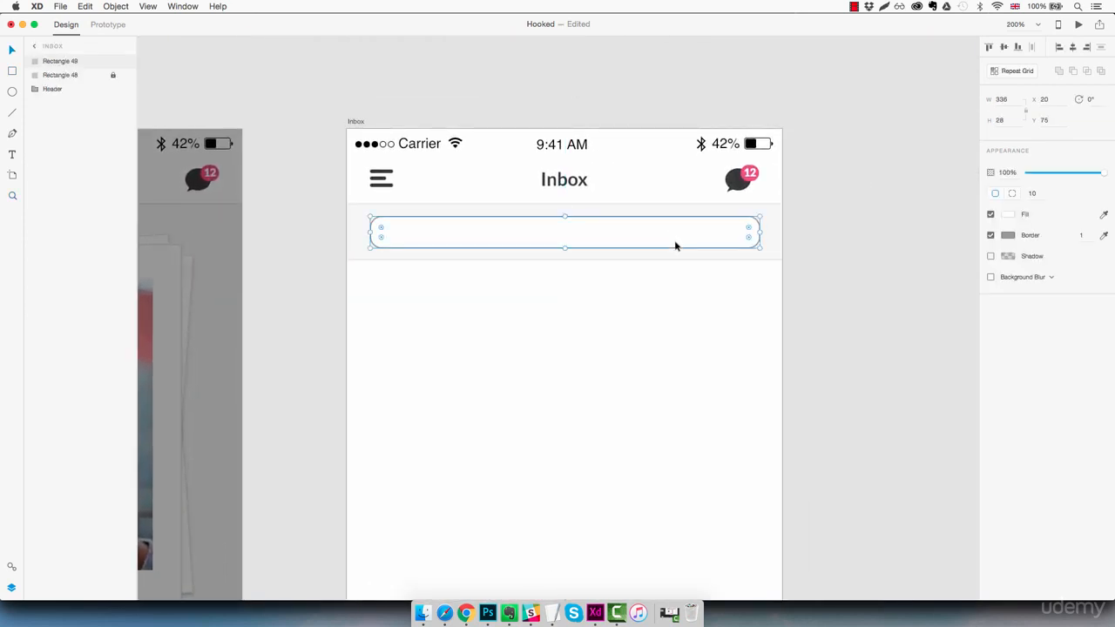
{"action": "left_click", "coordinate": [1104, 235]}
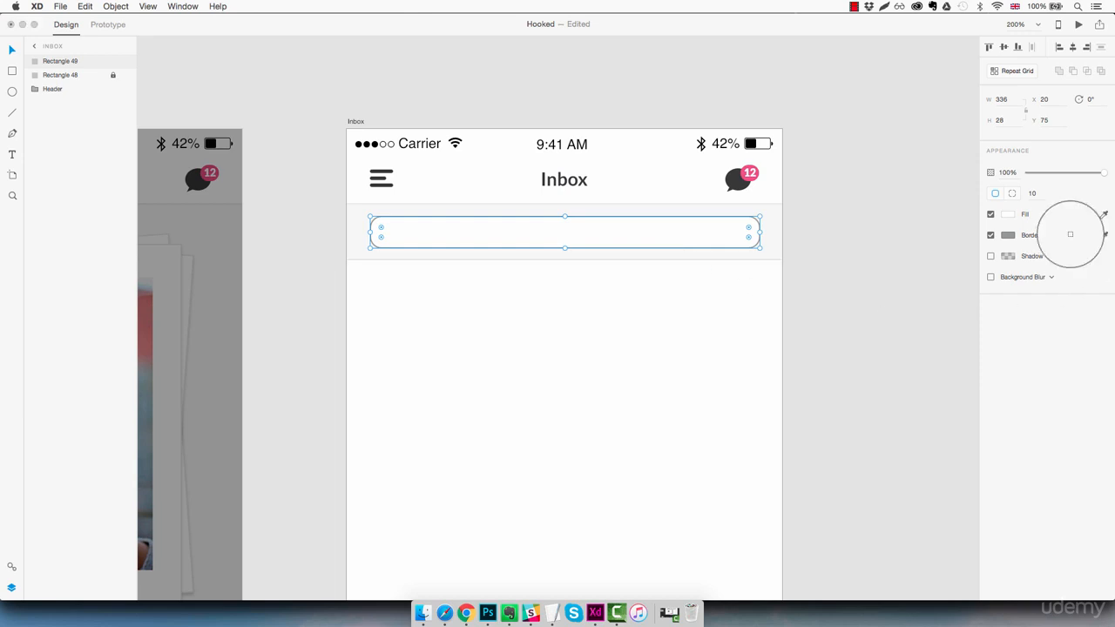
{"action": "left_click", "coordinate": [732, 257]}
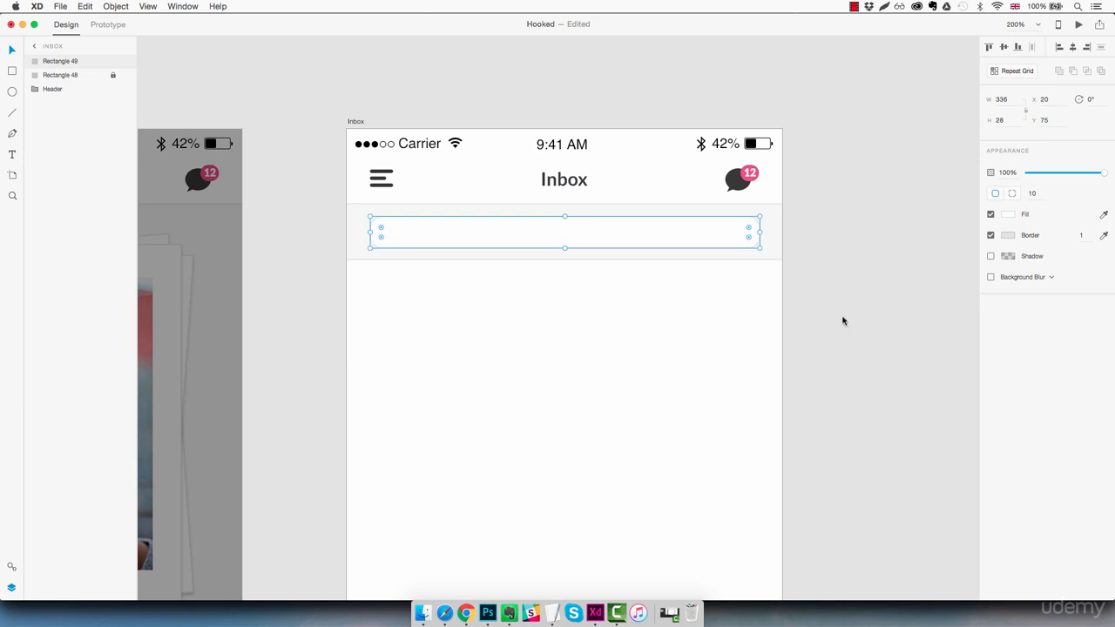
- Add 'Search messages' text set in Lato at size 12
{"action": "key", "text": "t"}
{"action": "left_click", "coordinate": [547, 305]}
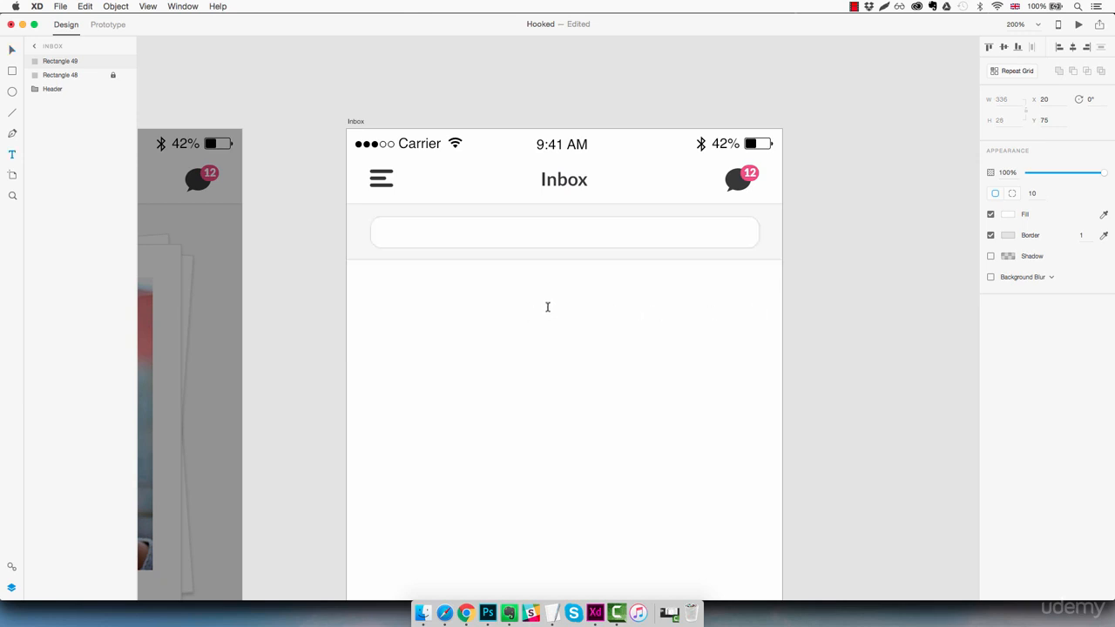
{"action": "type", "text": "Sear"}
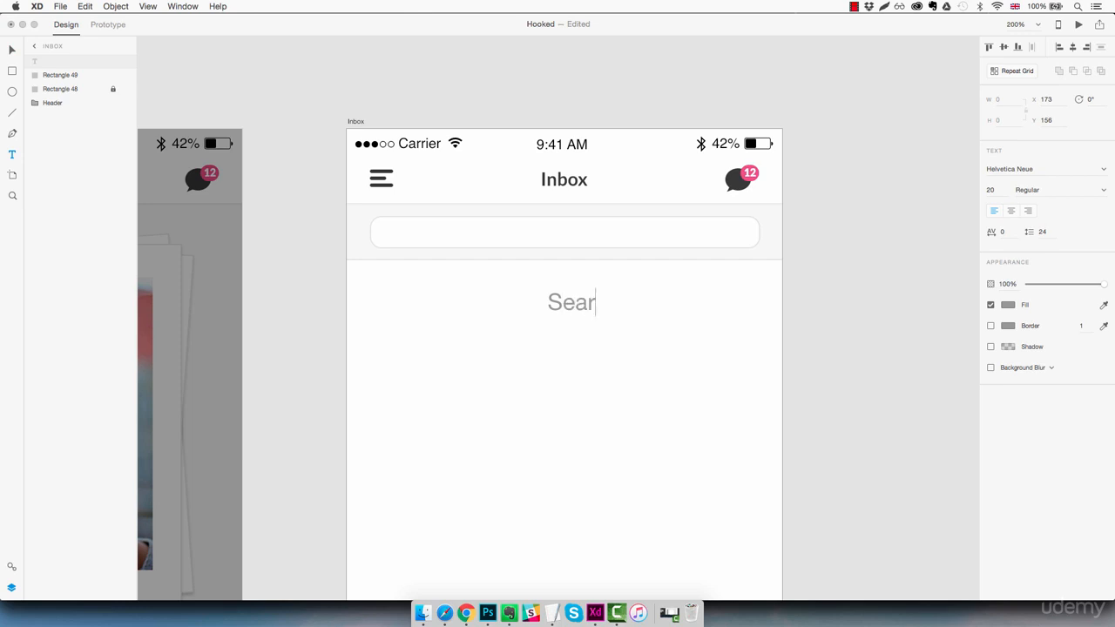
{"action": "type", "text": "ch messages"}
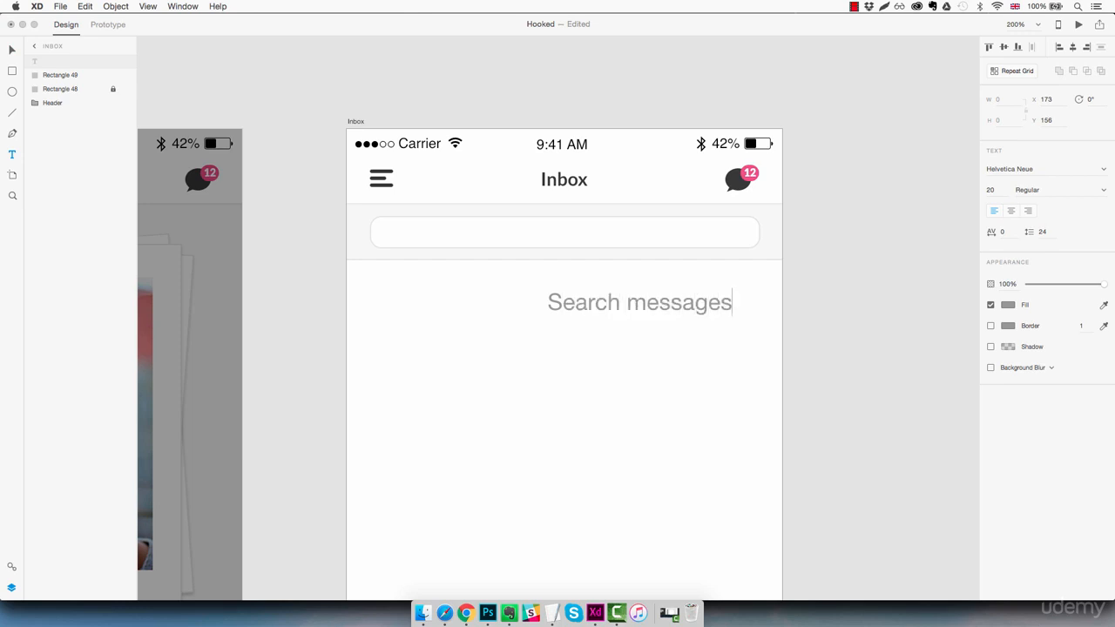
{"action": "key", "text": "Escape"}
{"action": "left_click", "coordinate": [1057, 169]}
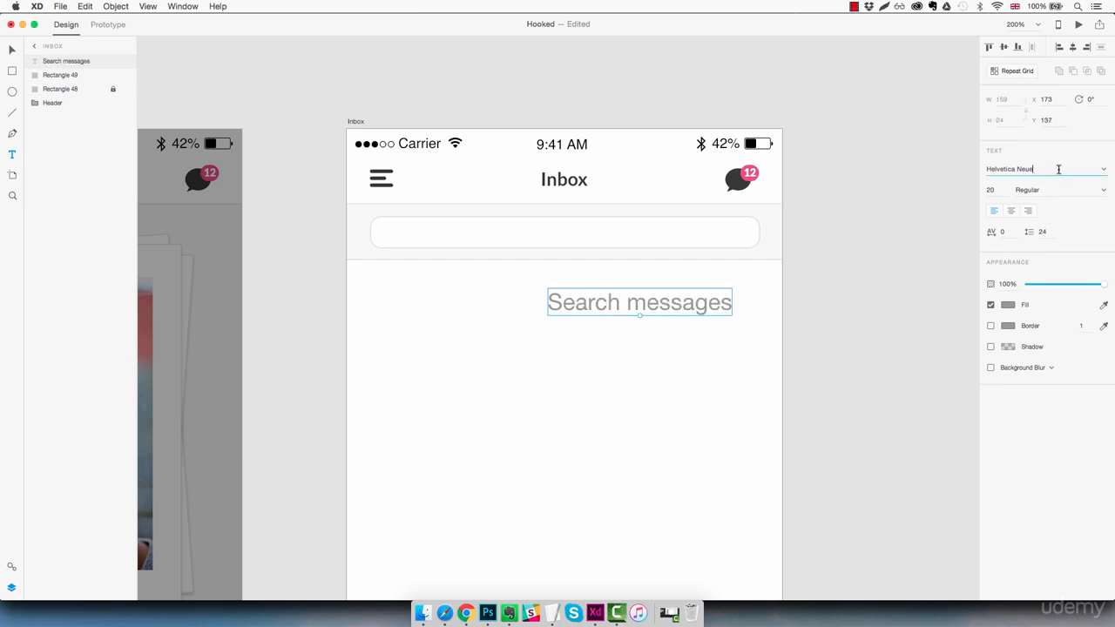
{"action": "type", "text": "Lato"}
{"action": "key", "text": "Return"}
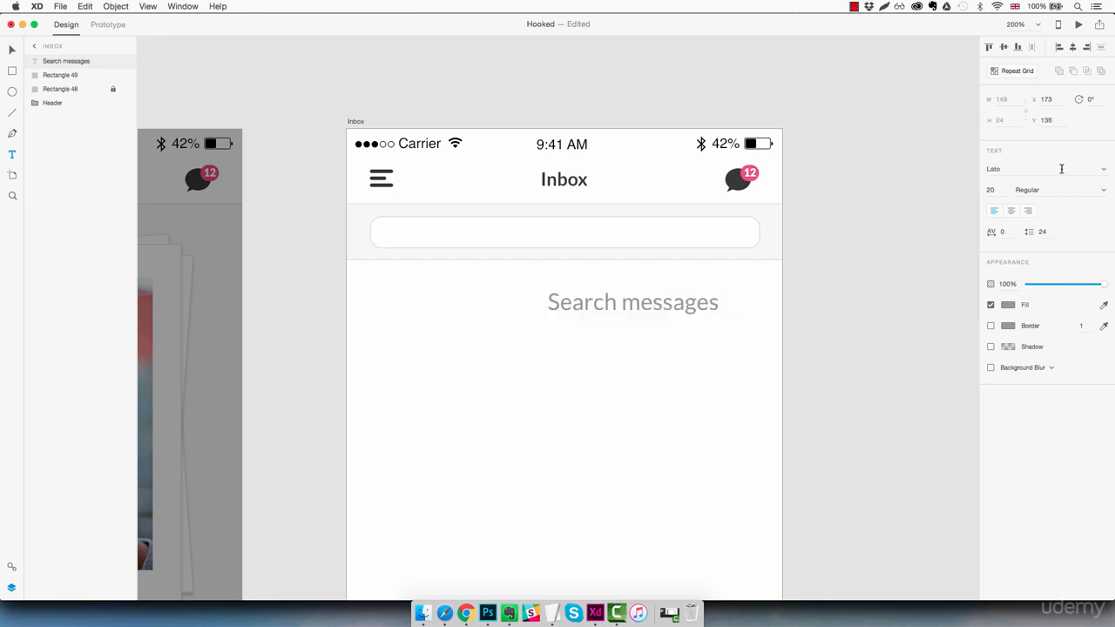
{"action": "left_click", "coordinate": [991, 190]}
{"action": "type", "text": "18"}
{"action": "key", "text": "Return"}
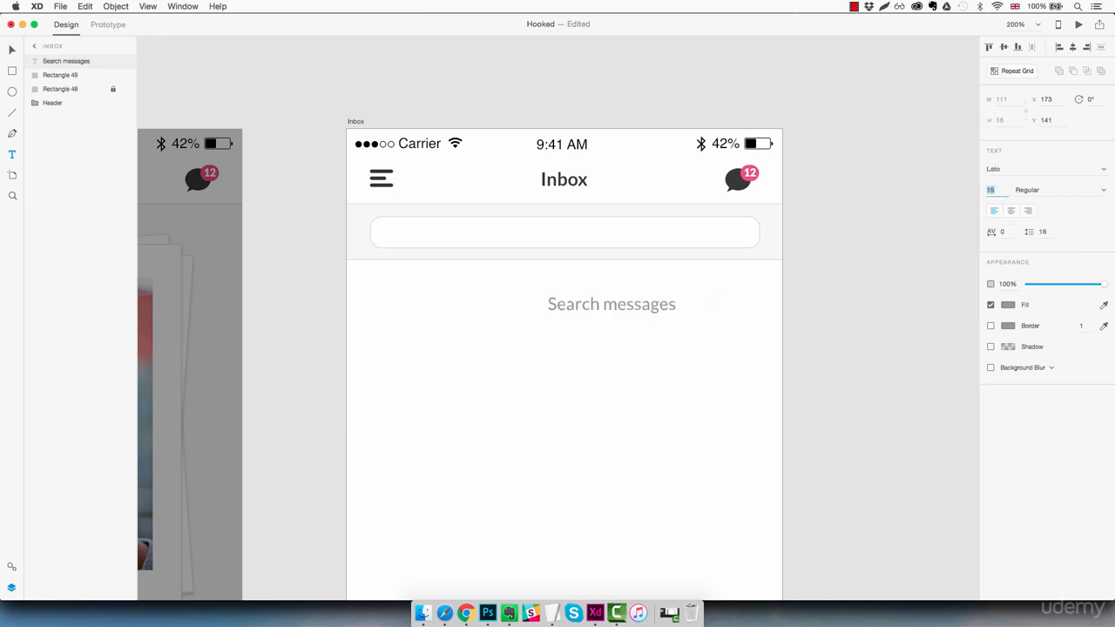
{"action": "type", "text": "12"}
{"action": "key", "text": "Return"}
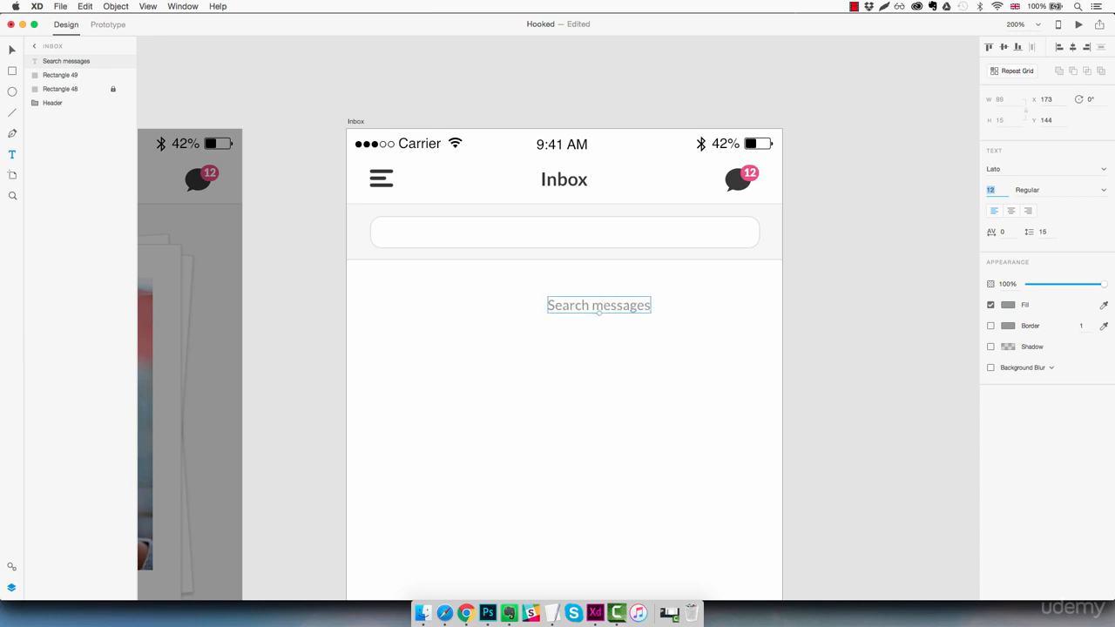
- Colour the placeholder dark grey #383838 and lower its opacity to about 50%
{"action": "left_click", "coordinate": [1008, 305]}
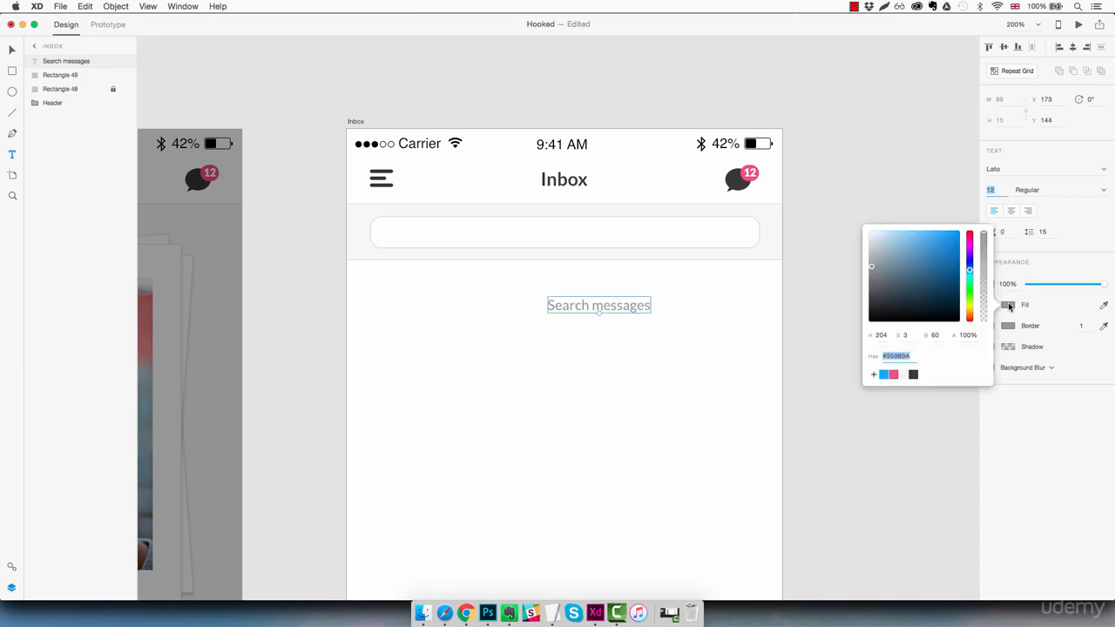
{"action": "left_click", "coordinate": [914, 374]}
{"action": "left_click", "coordinate": [669, 334]}
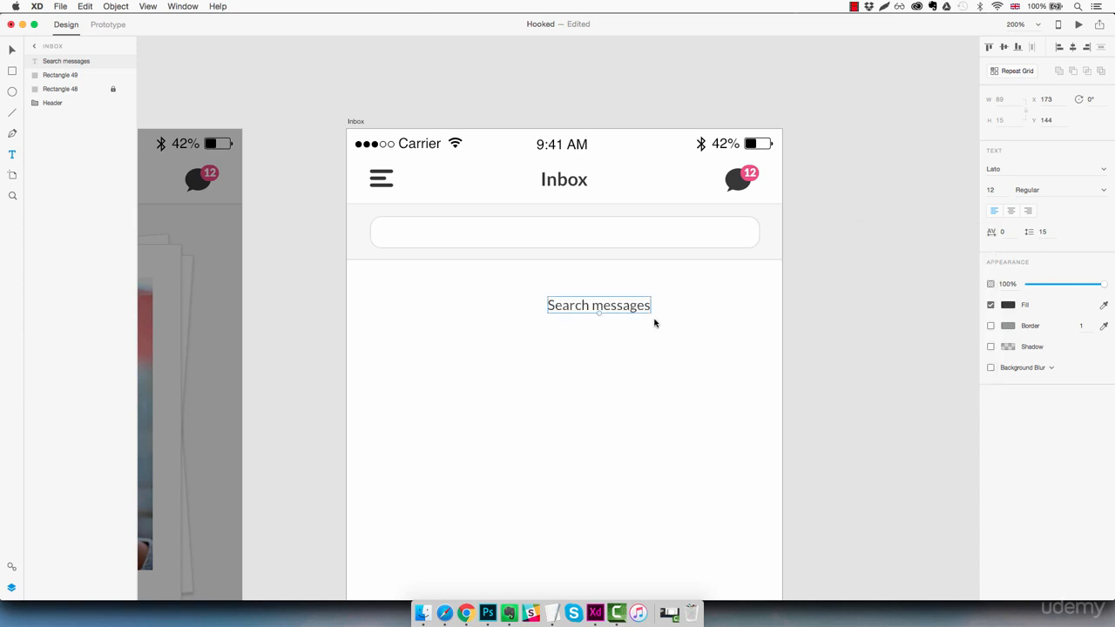
{"action": "left_click_drag", "start_coordinate": [1103, 285], "coordinate": [1068, 287]}
- Move 'Search messages' into the centre of the search bar
{"action": "left_click", "coordinate": [640, 320]}
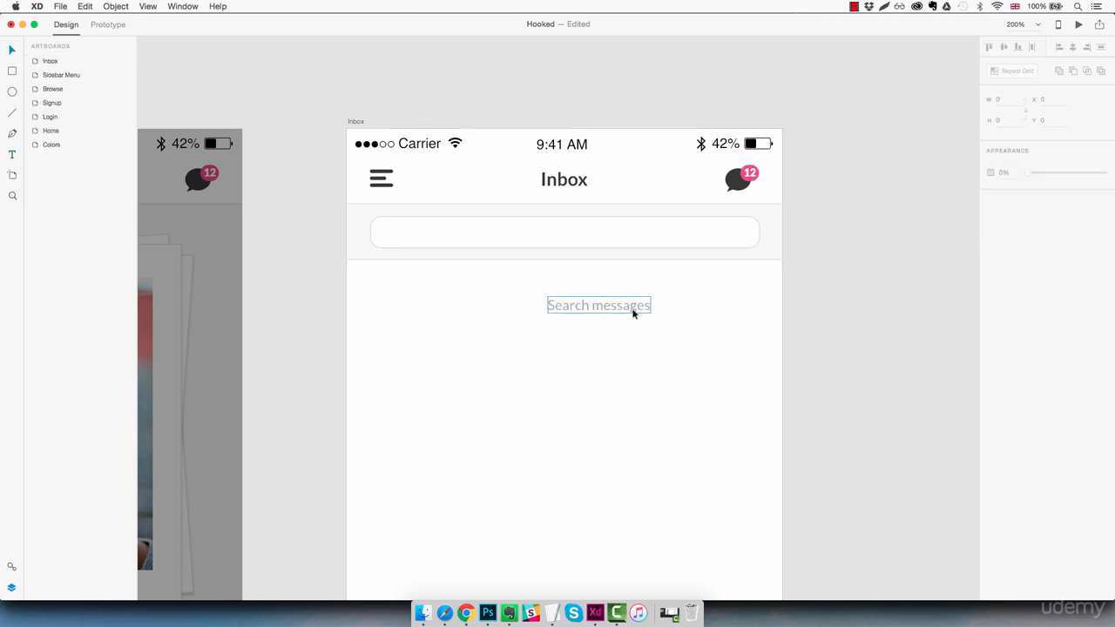
{"action": "left_click_drag", "start_coordinate": [633, 314], "coordinate": [602, 235]}
{"action": "left_click", "coordinate": [627, 299]}
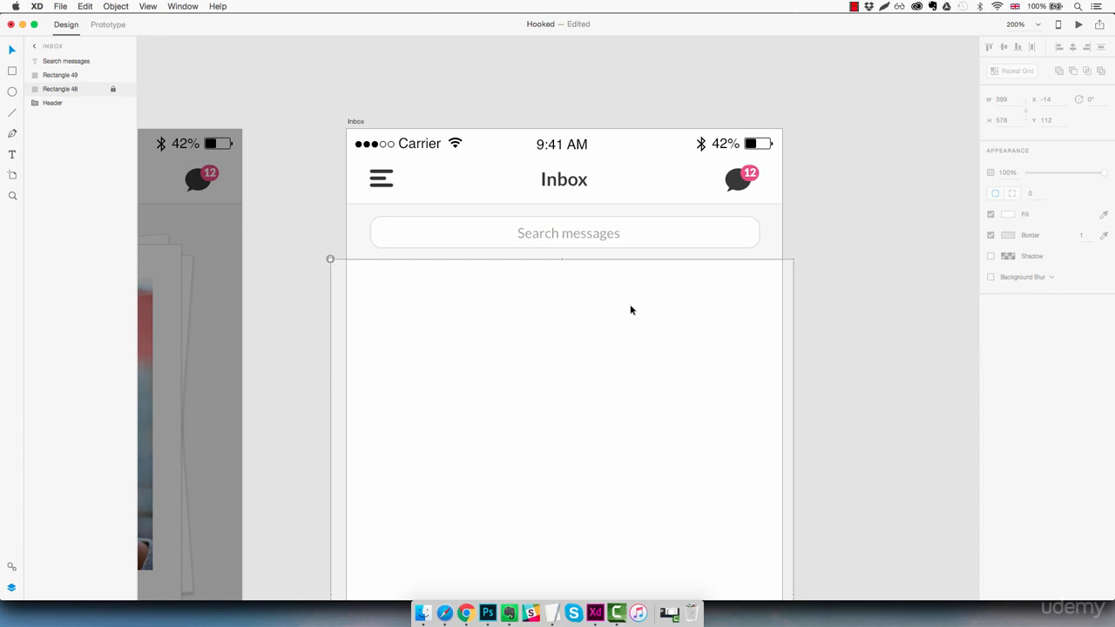
{"action": "mouse_move", "coordinate": [466, 612]}
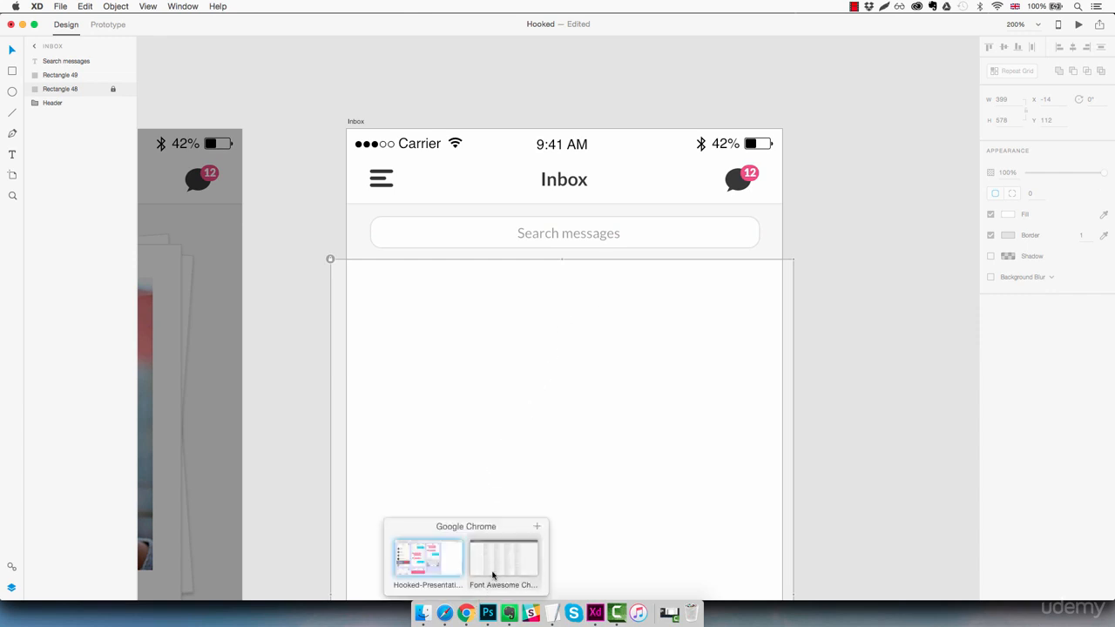
{"action": "left_click", "coordinate": [493, 570]}
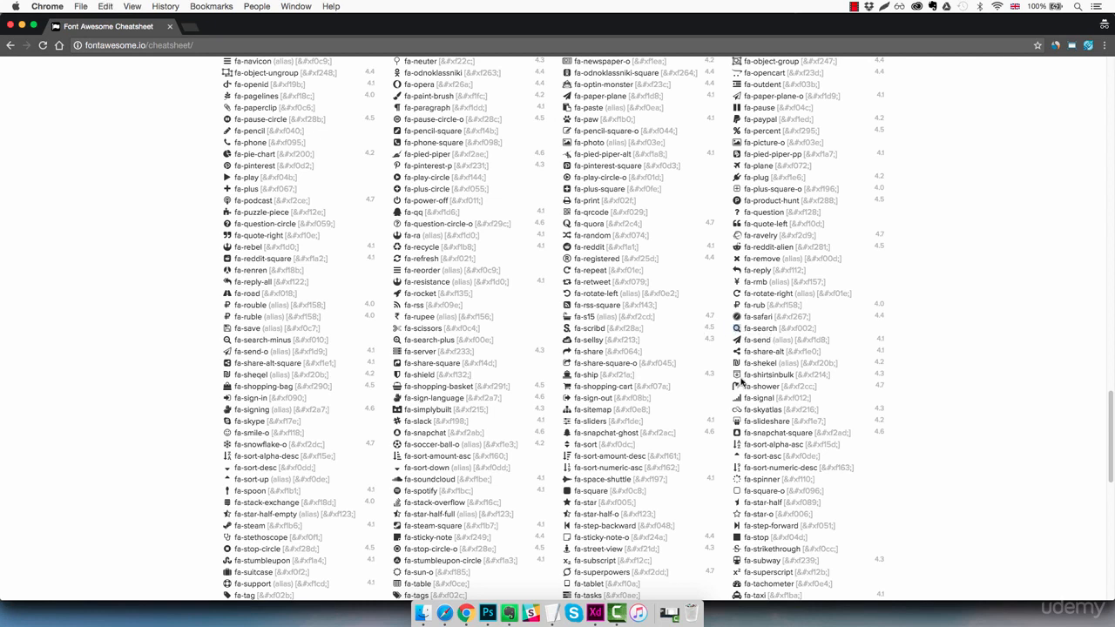
{"action": "left_click", "coordinate": [595, 614]}
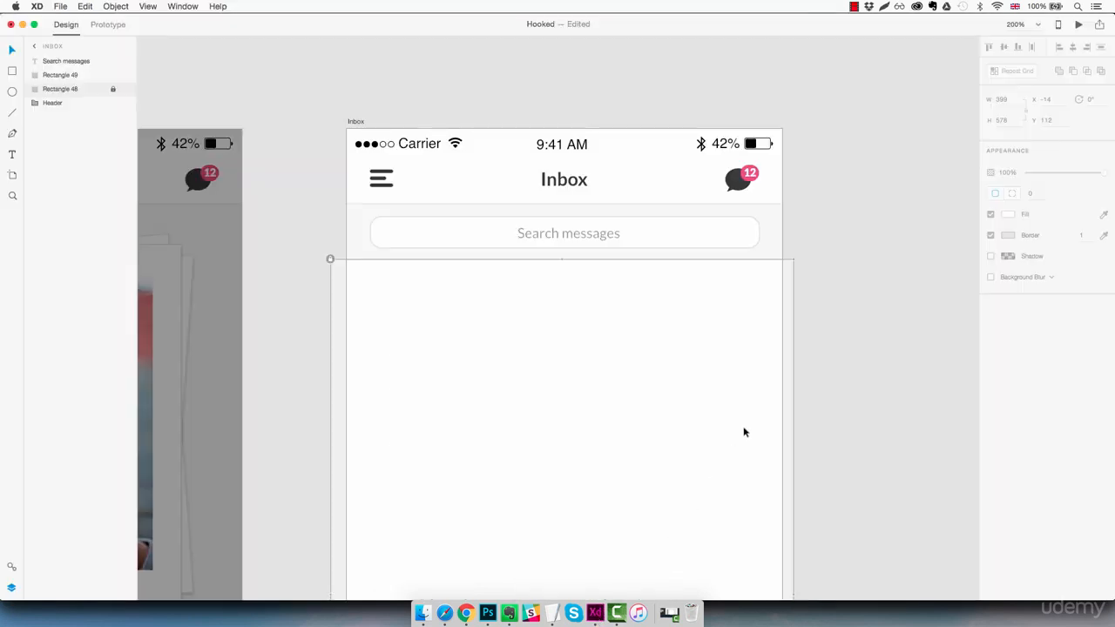
- Paste the magnifier glyph as text below the search bar in the FontAwesome font
{"action": "left_click", "coordinate": [574, 306]}
{"action": "key", "text": "super+v"}
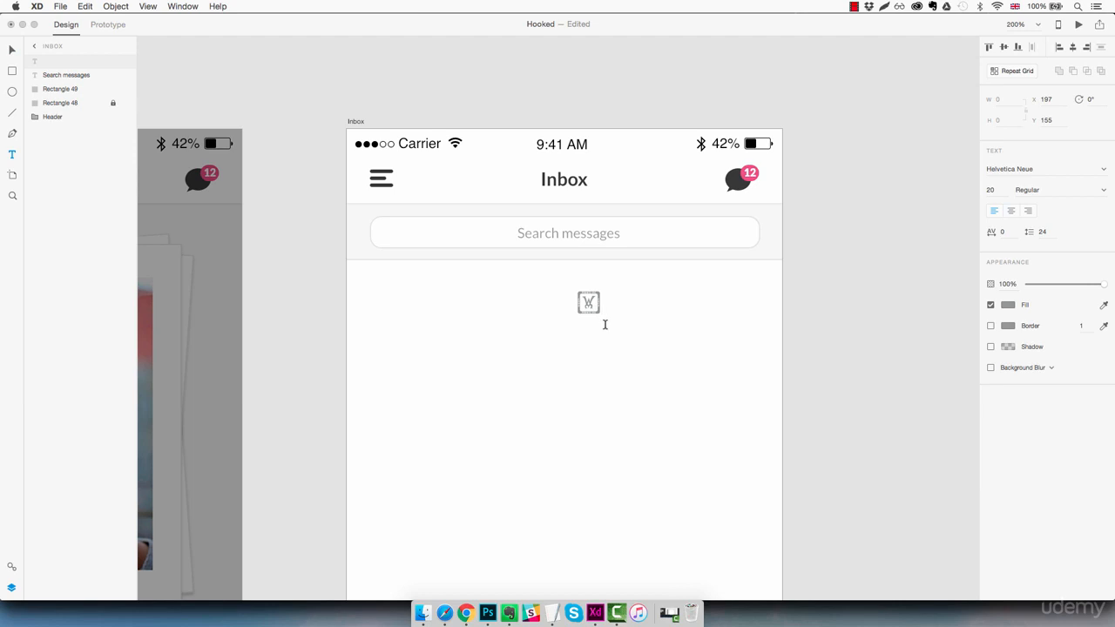
{"action": "key", "text": "Escape"}
{"action": "left_click", "coordinate": [1039, 169]}
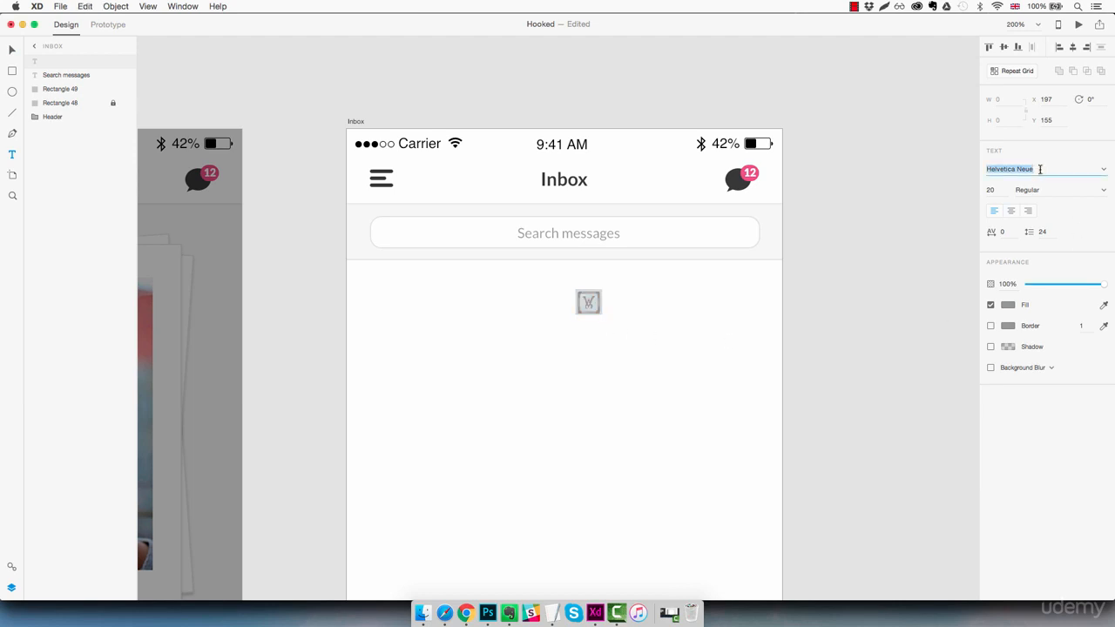
{"action": "type", "text": "Font"}
{"action": "key", "text": "Return"}
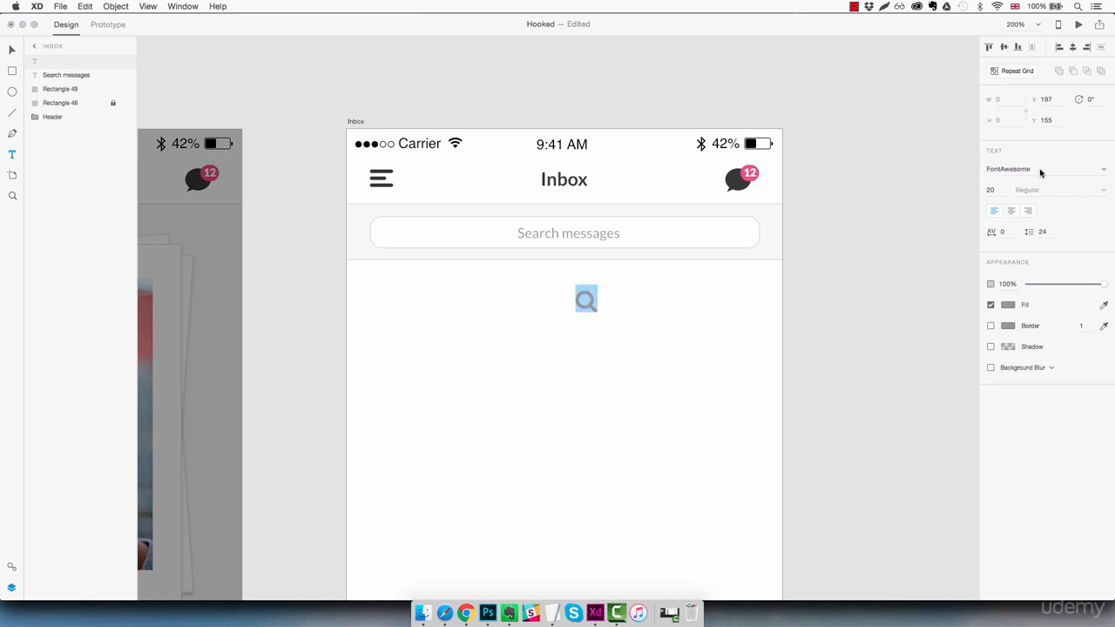
{"action": "key", "text": "Escape"}
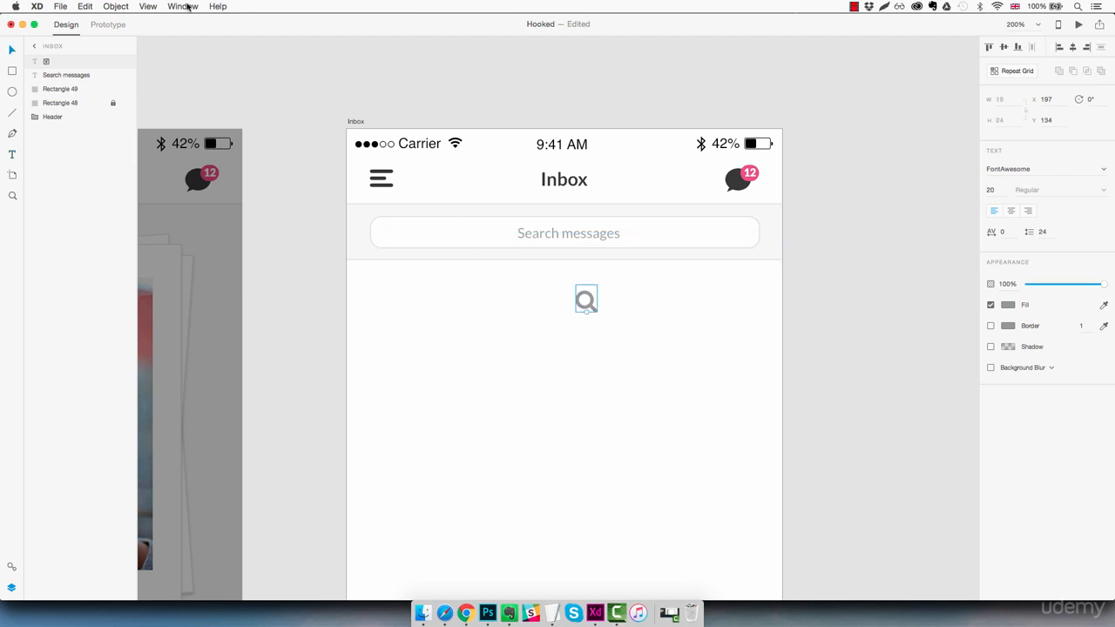
- Convert the magnifier glyph to a vector path via Object > Path
{"action": "left_click", "coordinate": [119, 7]}
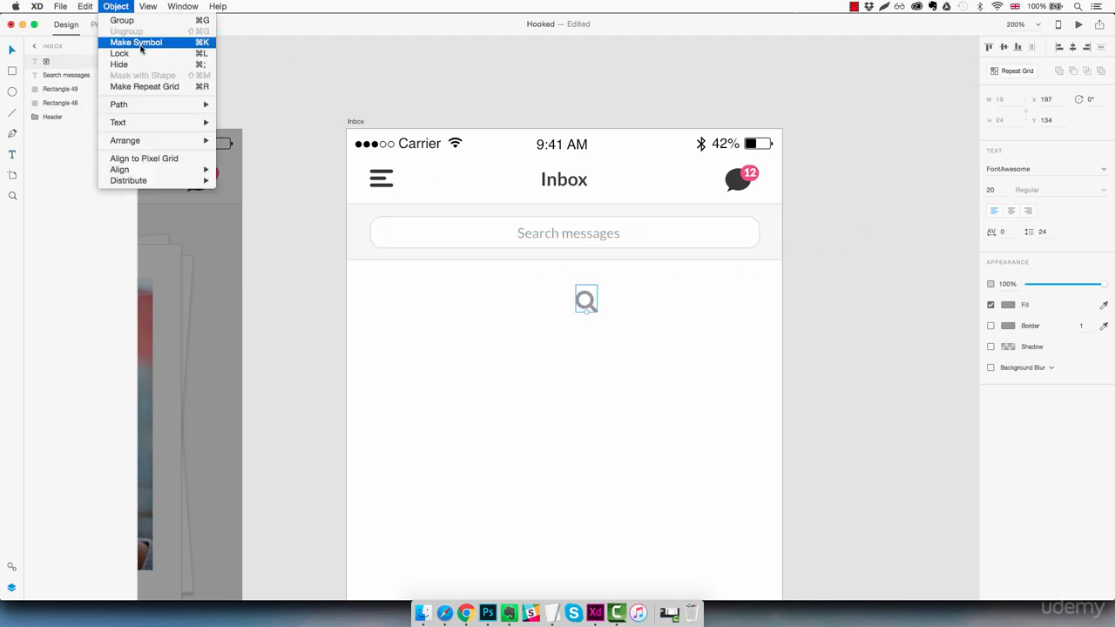
{"action": "mouse_move", "coordinate": [152, 107]}
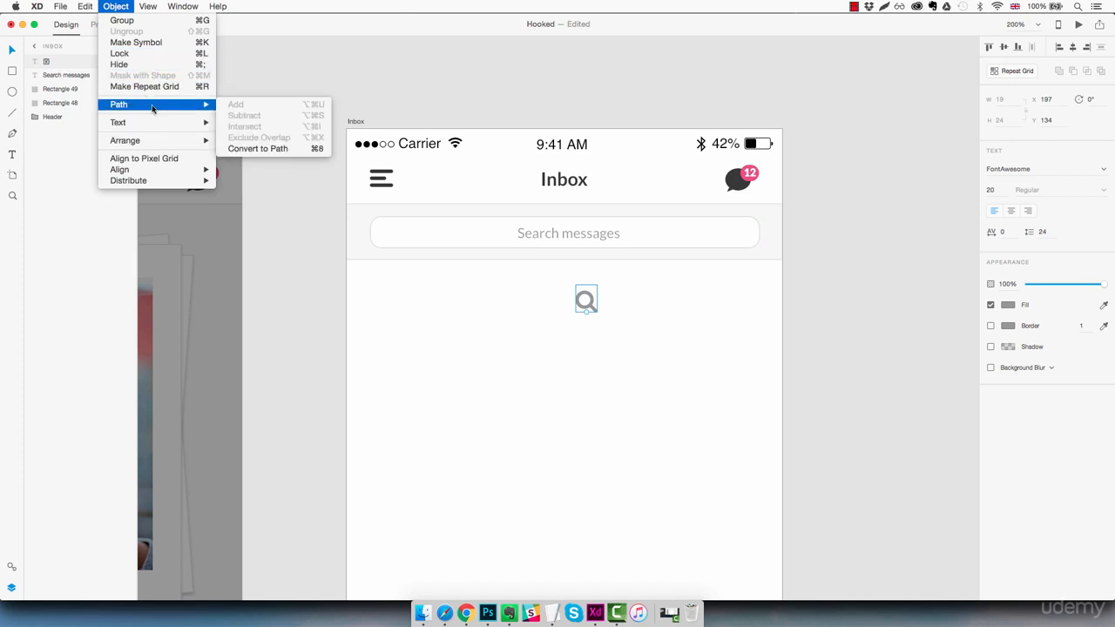
{"action": "left_click", "coordinate": [266, 149]}
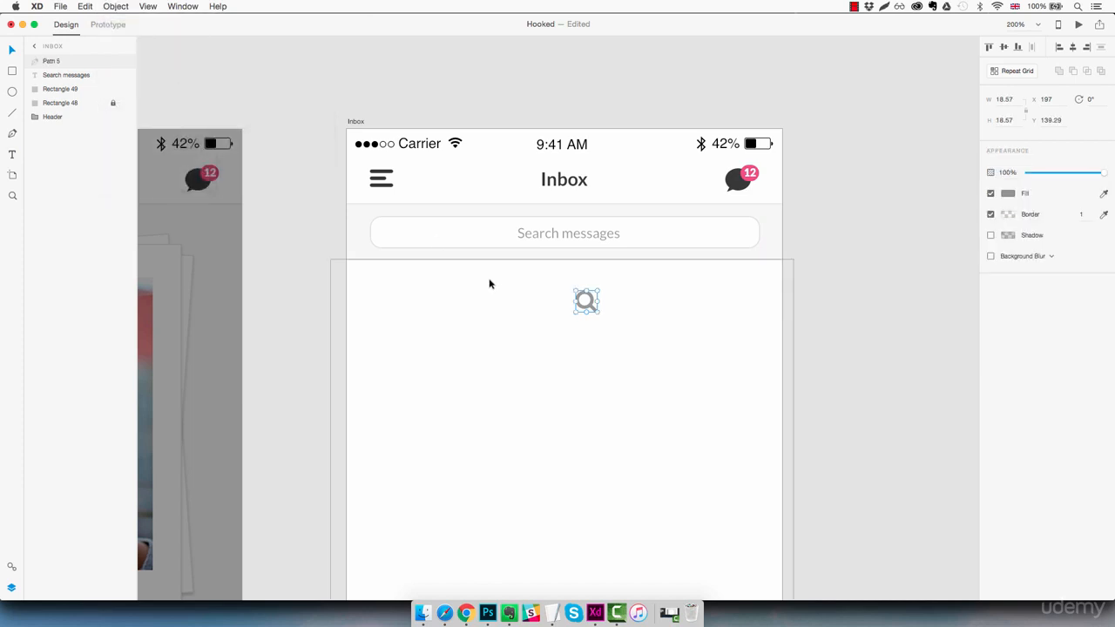
- Position the magnifier just left of the 'Search messages' text
{"action": "left_click_drag", "start_coordinate": [592, 309], "coordinate": [510, 233]}
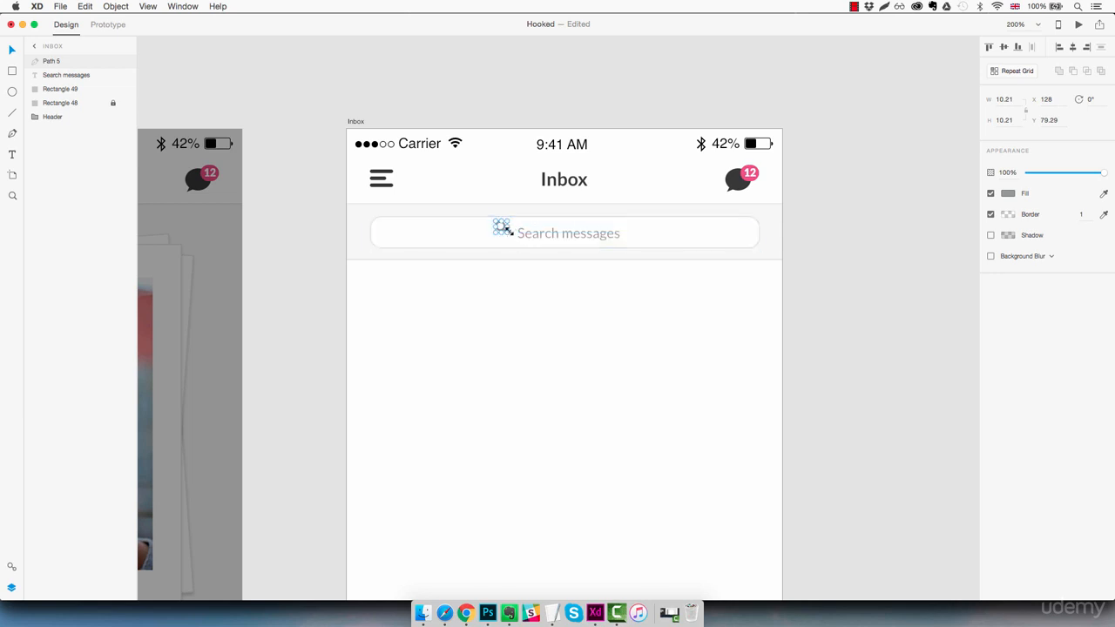
{"action": "key", "text": "Down"}
{"action": "key", "text": "Down"}
{"action": "key", "text": "Down"}
{"action": "key", "text": "Down"}
{"action": "key", "text": "Down"}
{"action": "key", "text": "Right"}
{"action": "key", "text": "Right"}
{"action": "key", "text": "Right"}
{"action": "key", "text": "Right"}
{"action": "key", "text": "Left"}
- Give the magnifier a dark grey #383838 fill at about 50% opacity
{"action": "left_click", "coordinate": [1008, 193]}
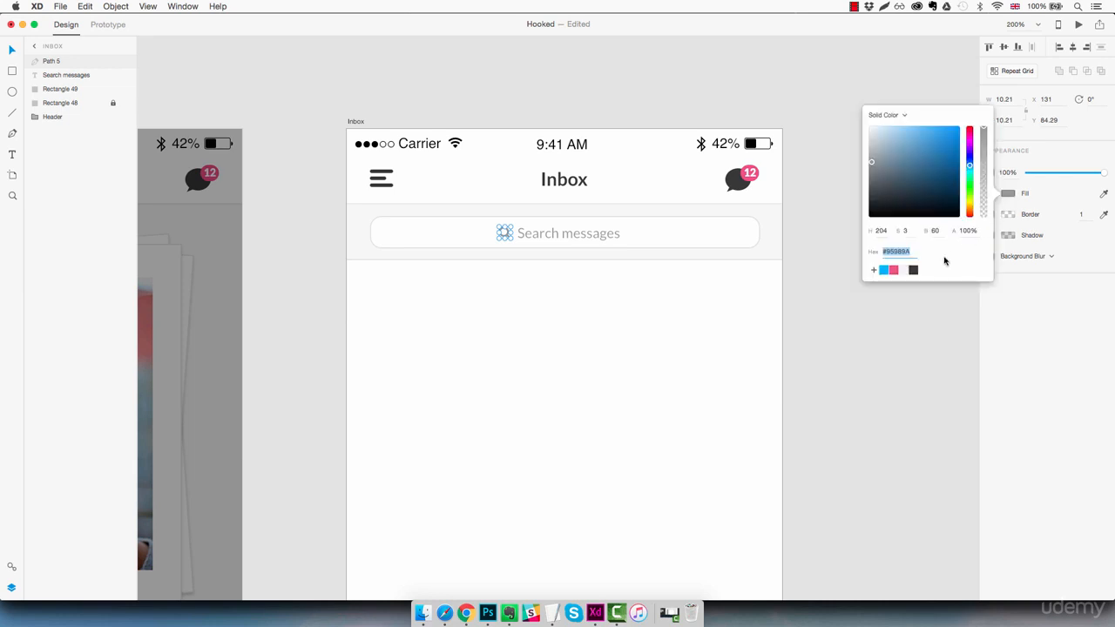
{"action": "left_click", "coordinate": [912, 270]}
{"action": "left_click", "coordinate": [1037, 298]}
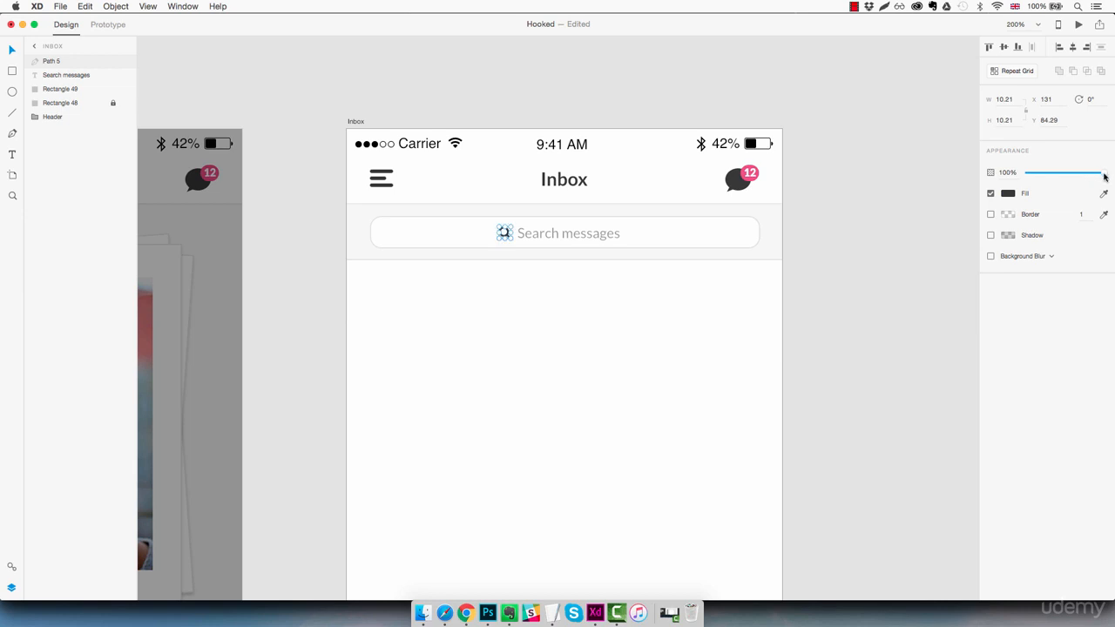
{"action": "left_click_drag", "start_coordinate": [1102, 173], "coordinate": [1068, 174]}
- Group the magnifier with the placeholder text and centre the group in the search bar
{"action": "left_click", "coordinate": [649, 234]}
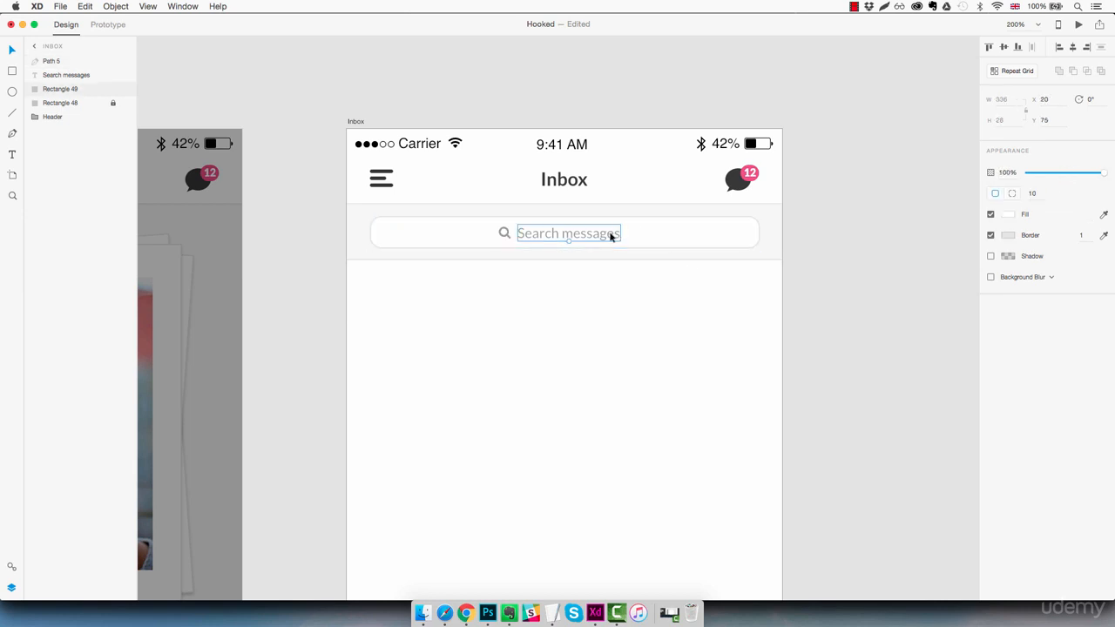
{"action": "left_click", "coordinate": [504, 233]}
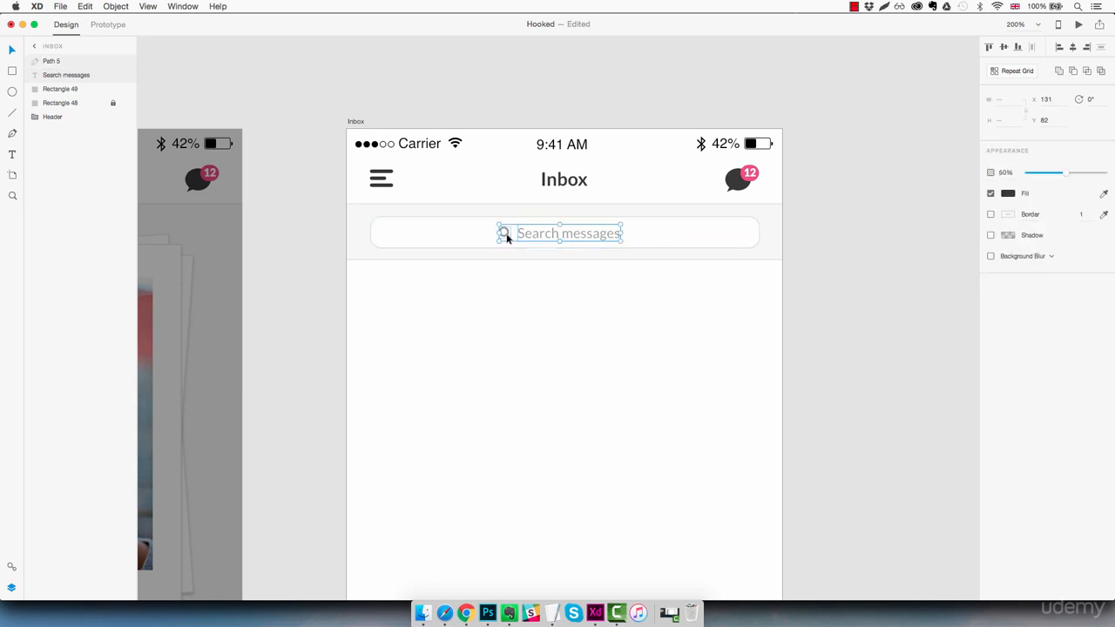
{"action": "key", "text": "super+g"}
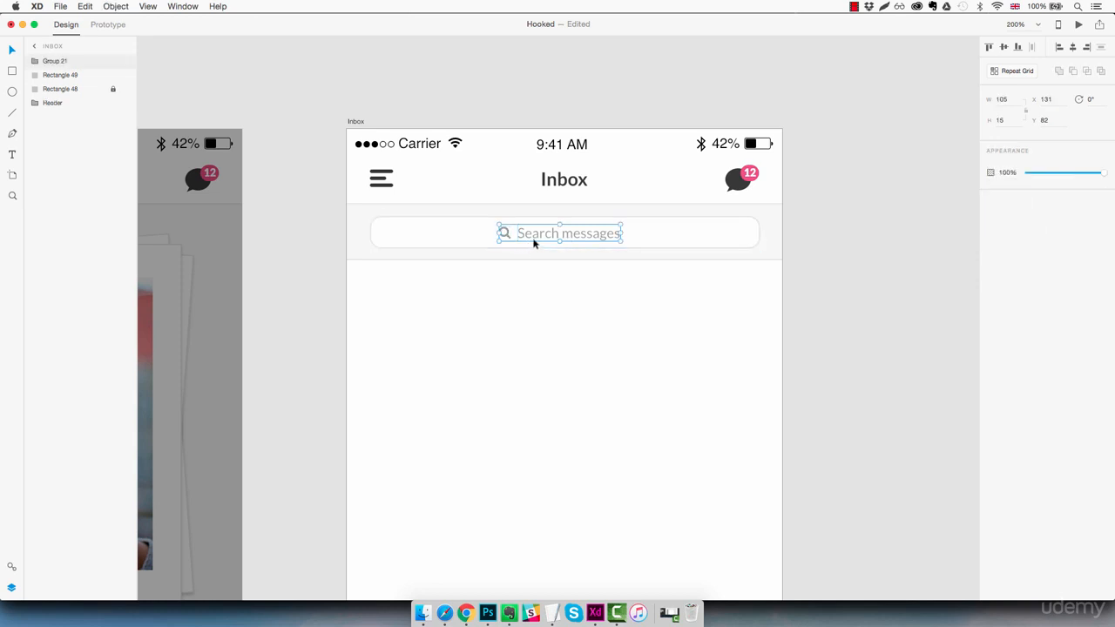
{"action": "left_click_drag", "start_coordinate": [538, 235], "coordinate": [544, 237]}
{"action": "left_click", "coordinate": [637, 302]}
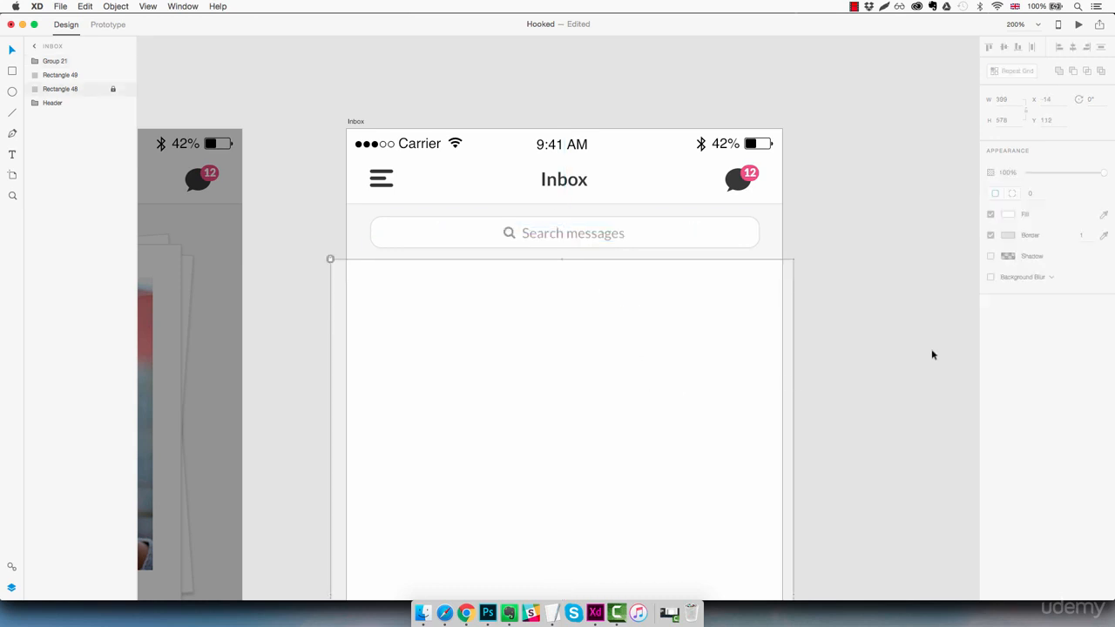
{"action": "left_click", "coordinate": [911, 375]}
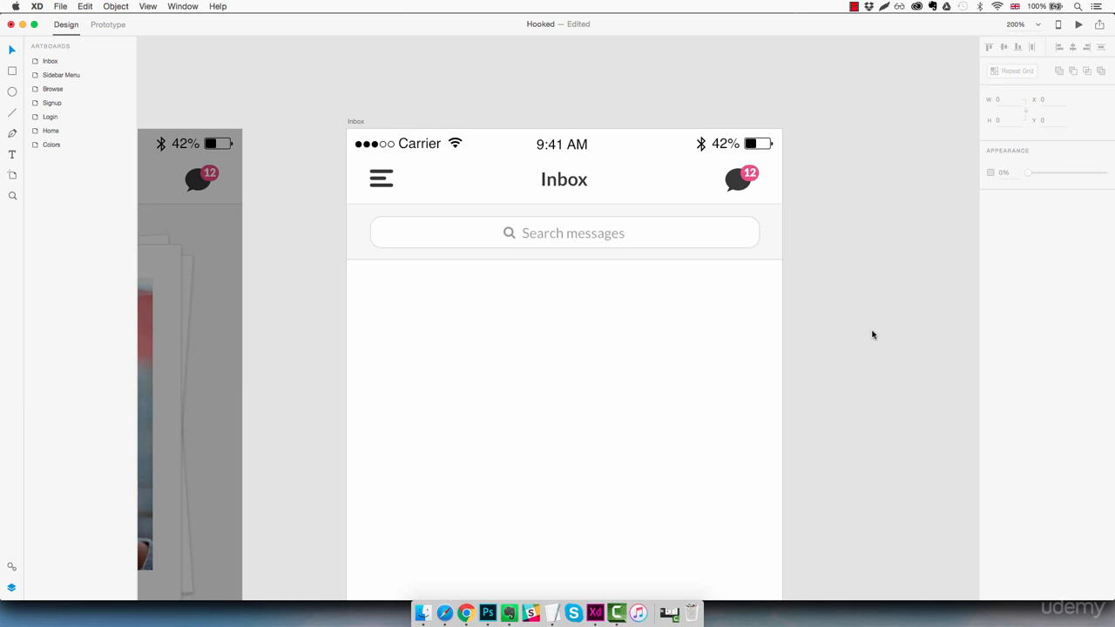
- Draw a borderless 60×60 circle with a dark grey #383838 fill below the search bar
{"action": "left_click", "coordinate": [12, 92]}
{"action": "left_click_drag", "start_coordinate": [389, 297], "coordinate": [478, 369]}
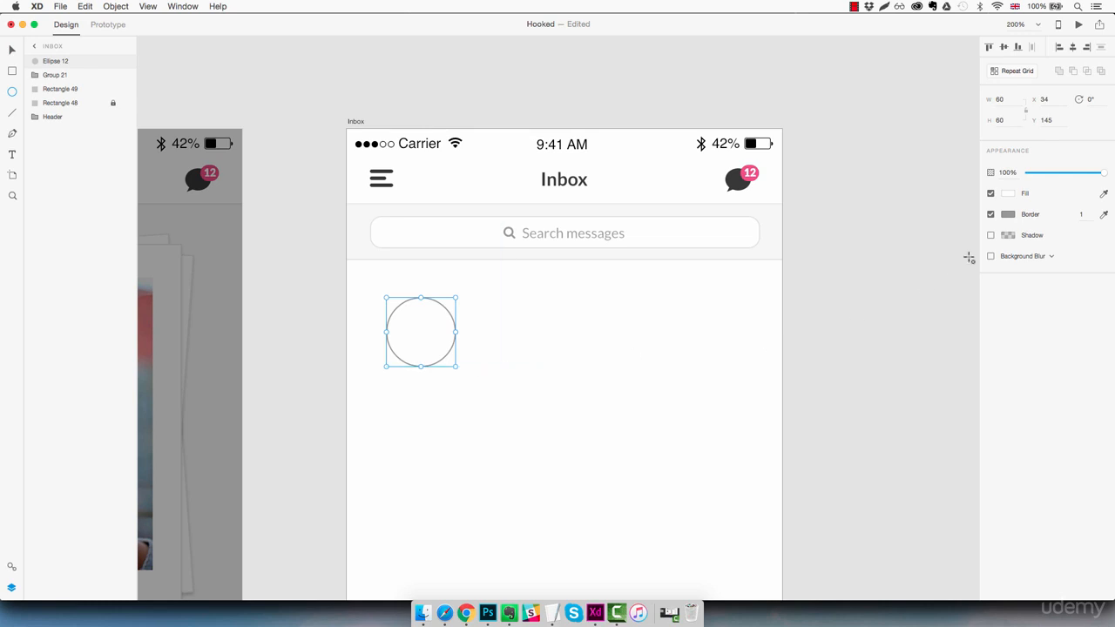
{"action": "left_click", "coordinate": [991, 217]}
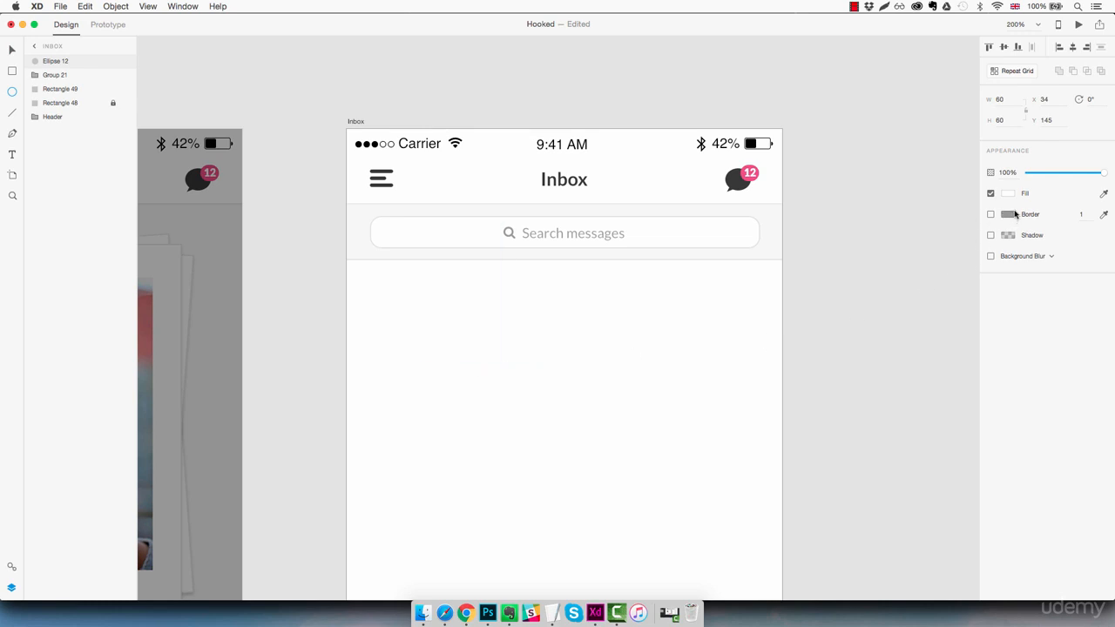
{"action": "left_click", "coordinate": [1007, 194]}
{"action": "left_click_drag", "start_coordinate": [937, 188], "coordinate": [845, 199]}
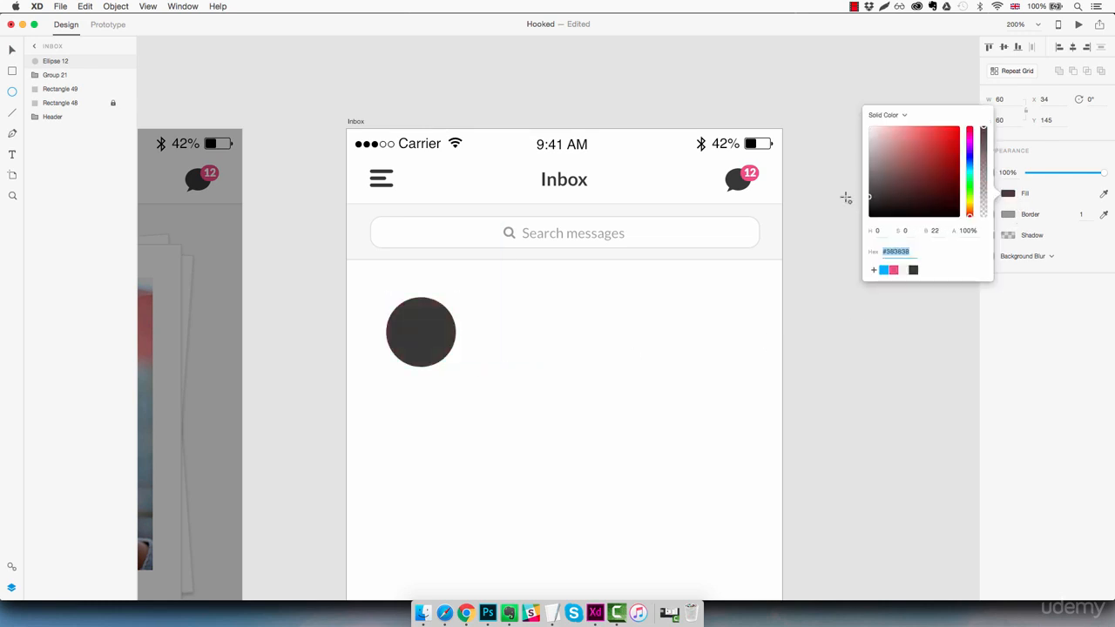
{"action": "left_click", "coordinate": [805, 343]}
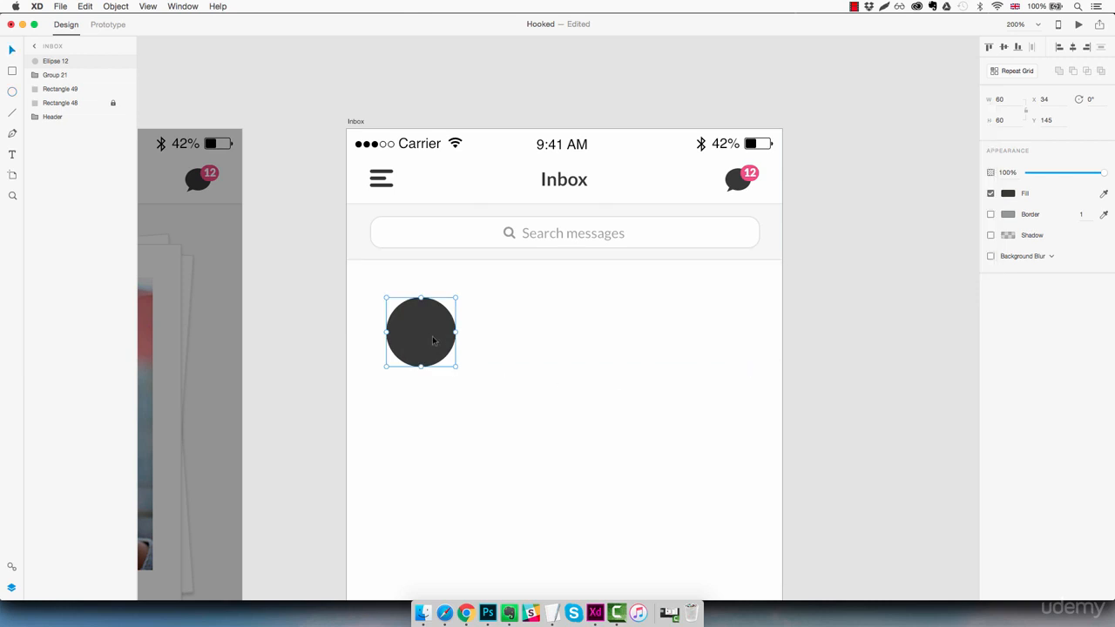
- Place the circle 20 px down and right of the list area's top-left corner
{"action": "left_click_drag", "start_coordinate": [435, 339], "coordinate": [392, 300]}
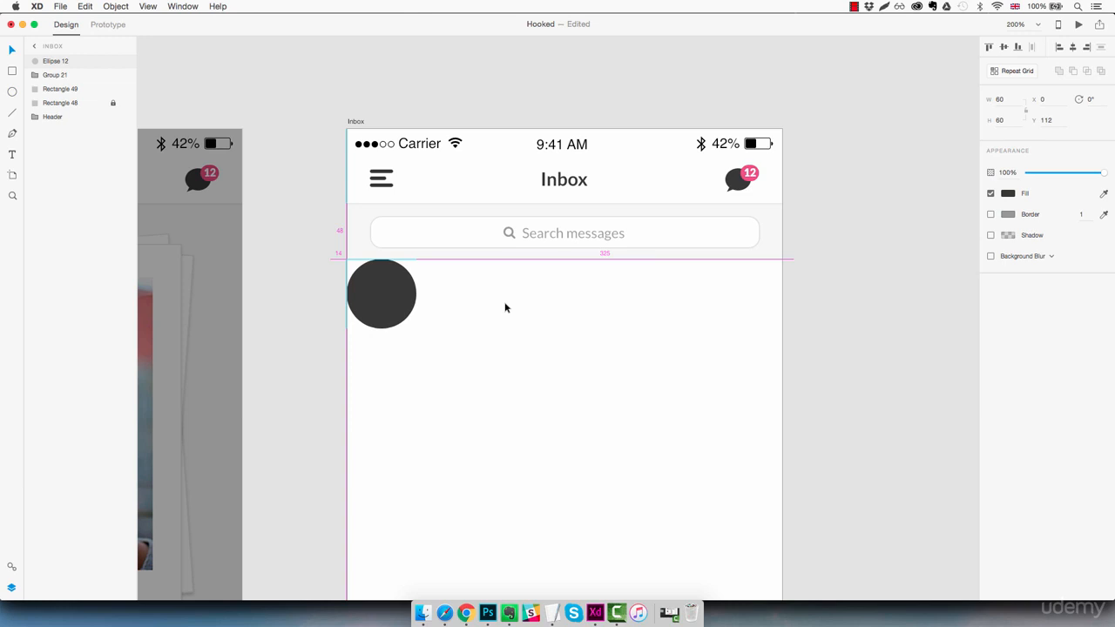
{"action": "key", "text": "shift+Down"}
{"action": "key", "text": "shift+Down"}
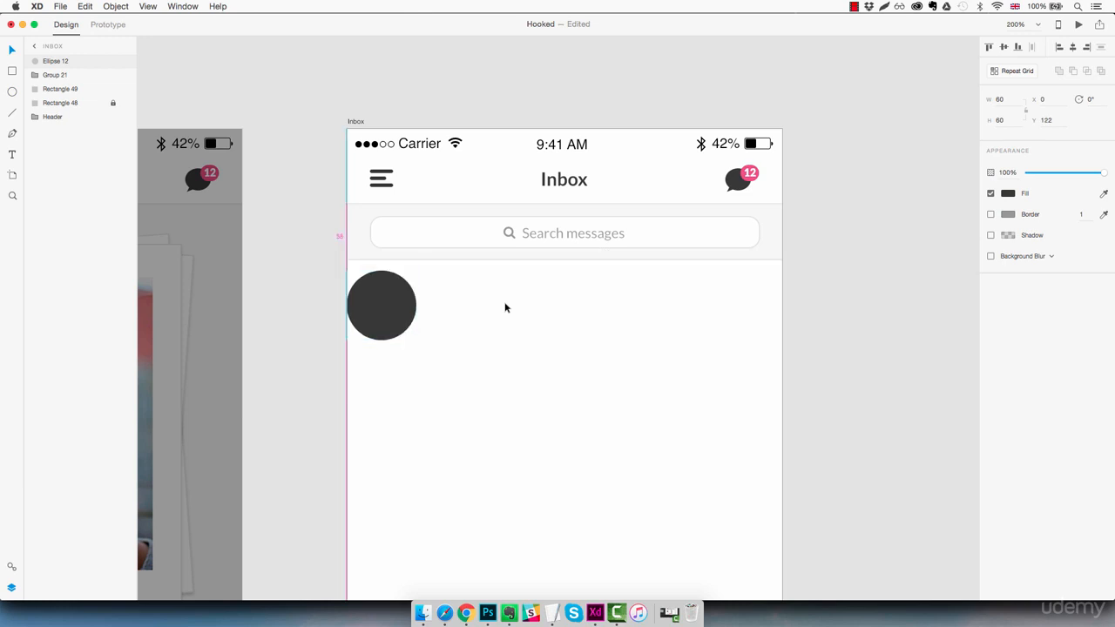
{"action": "key", "text": "shift+Right"}
{"action": "key", "text": "shift+Right"}
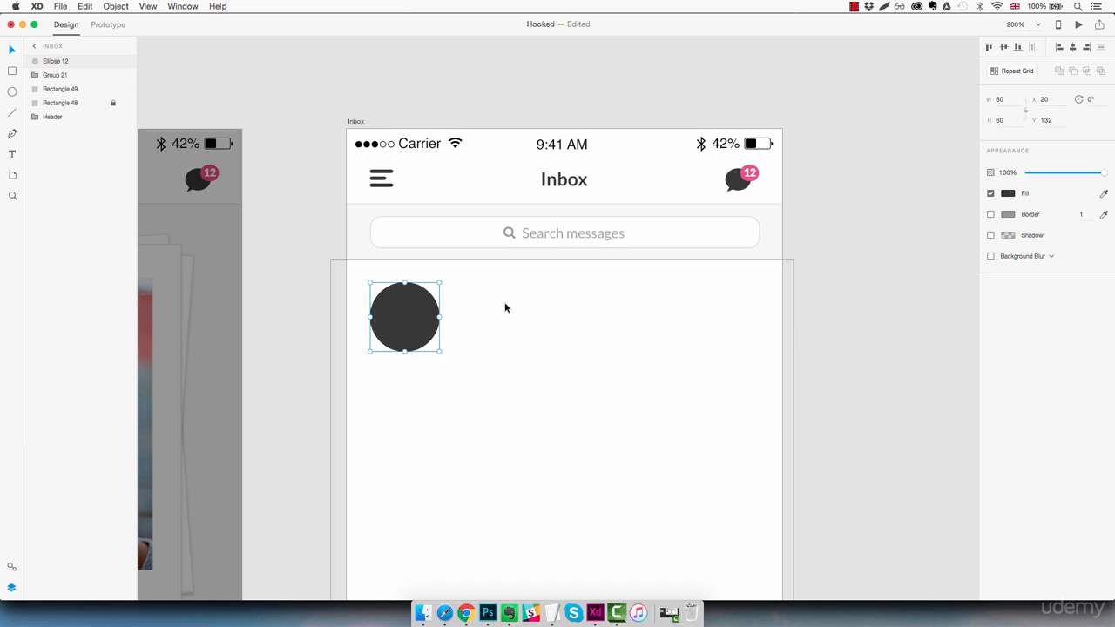
- Add a 'Username' text label to the right of the Inbox circle
{"action": "key", "text": "t"}
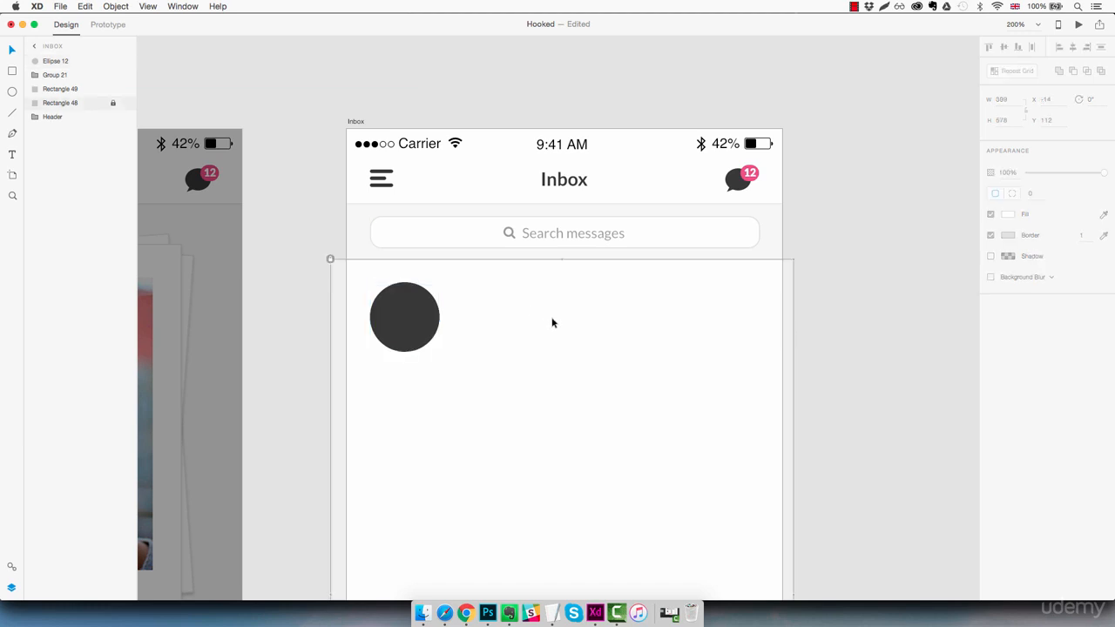
{"action": "left_click", "coordinate": [486, 312]}
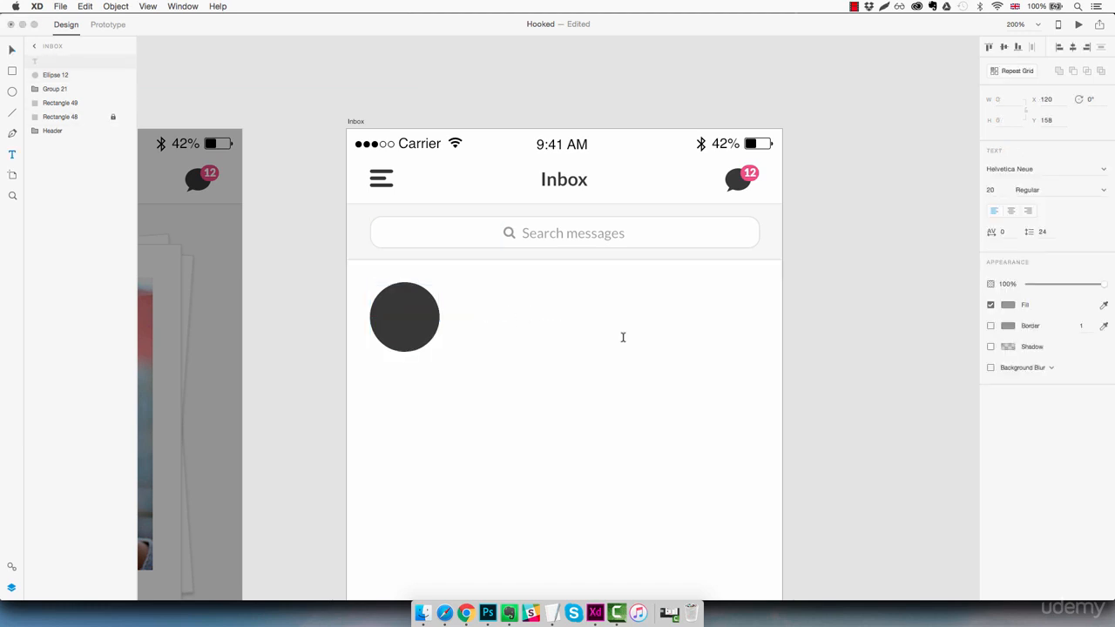
{"action": "type", "text": "Userna"}
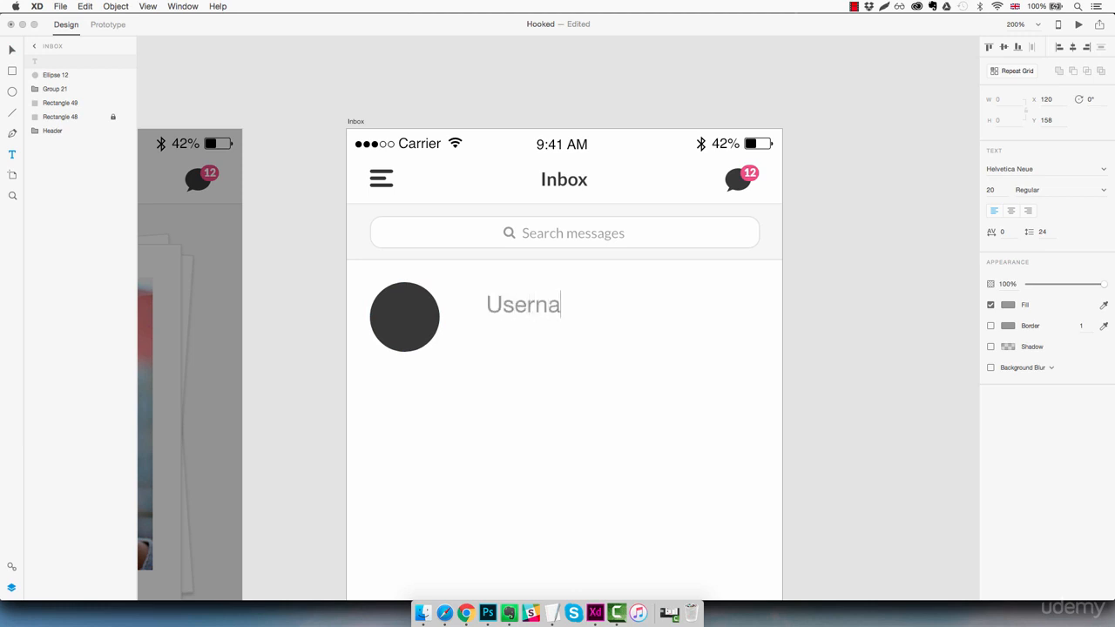
{"action": "type", "text": "me"}
{"action": "key", "text": "Escape"}
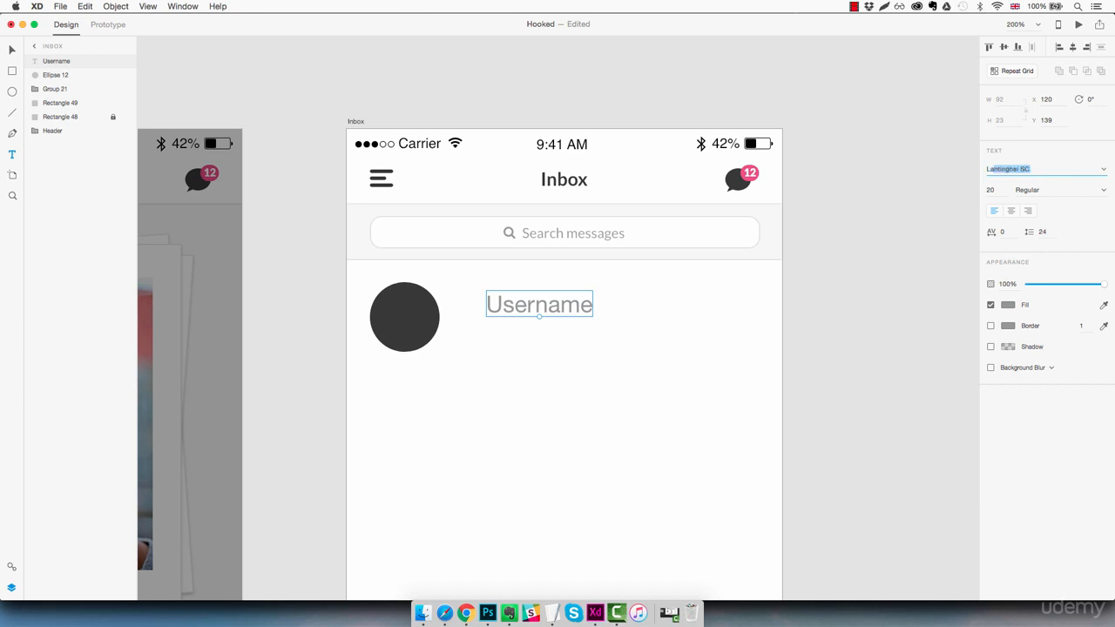
- Style the Username label as Lato, dark grey #383838, size 16, Bold
{"action": "type", "text": "Lato"}
{"action": "key", "text": "Return"}
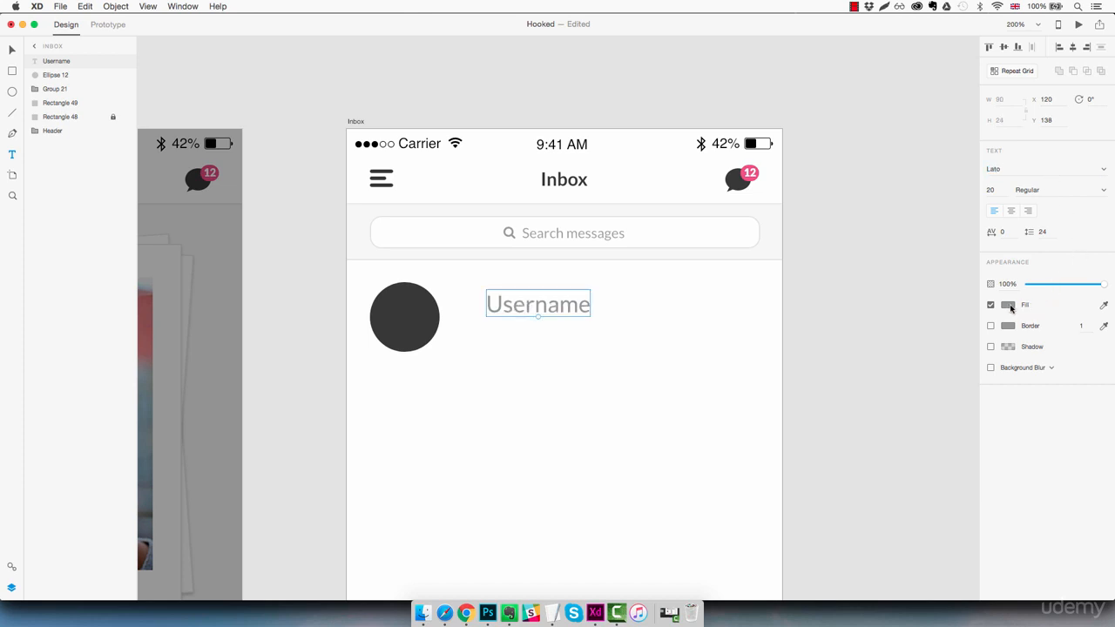
{"action": "left_click", "coordinate": [1008, 305]}
{"action": "left_click", "coordinate": [912, 374]}
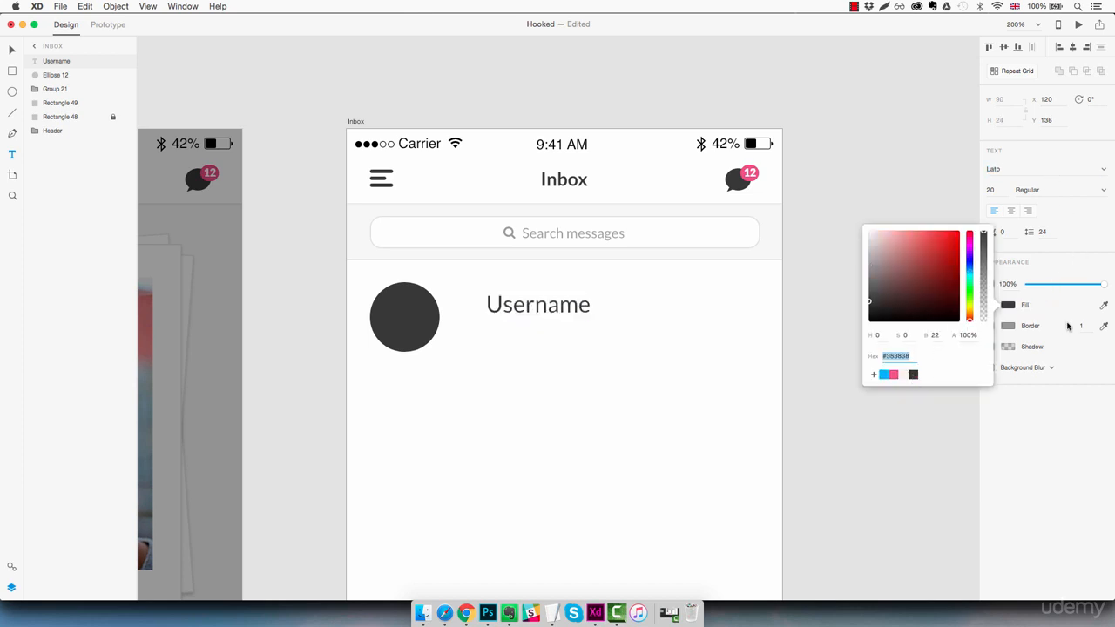
{"action": "left_click", "coordinate": [991, 189]}
{"action": "key", "text": "Down"}
{"action": "key", "text": "Down"}
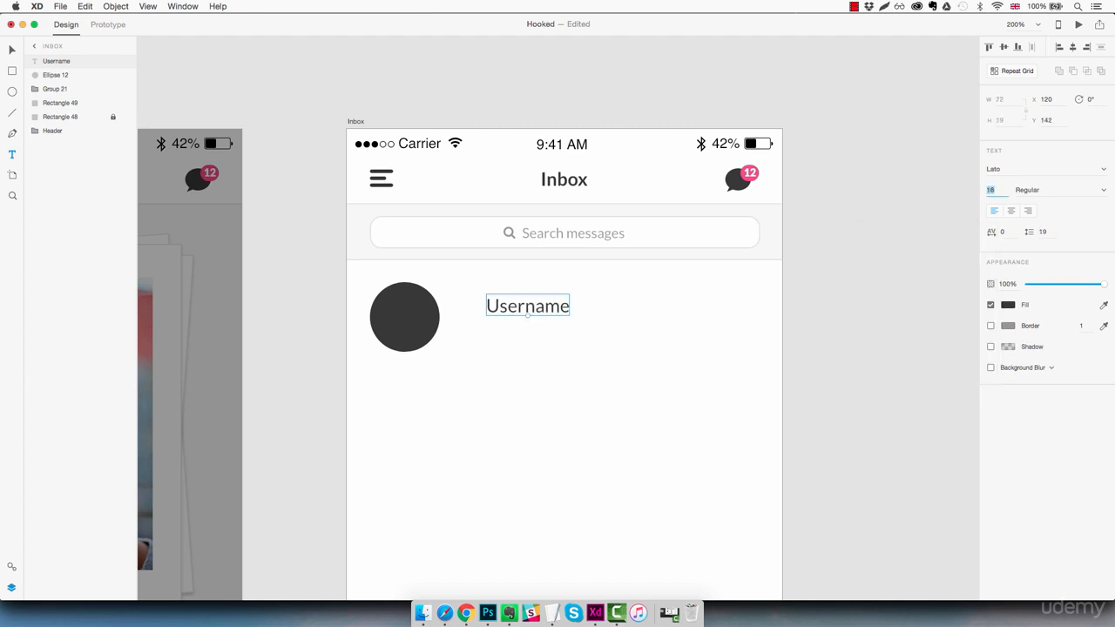
{"action": "left_click", "coordinate": [1103, 190]}
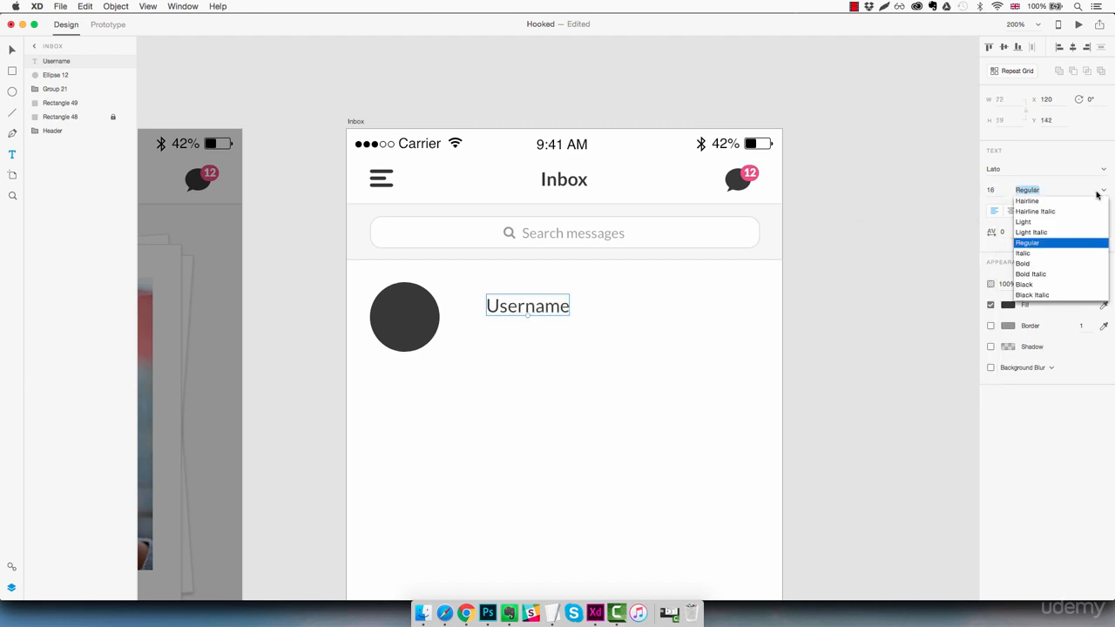
{"action": "left_click", "coordinate": [1041, 266]}
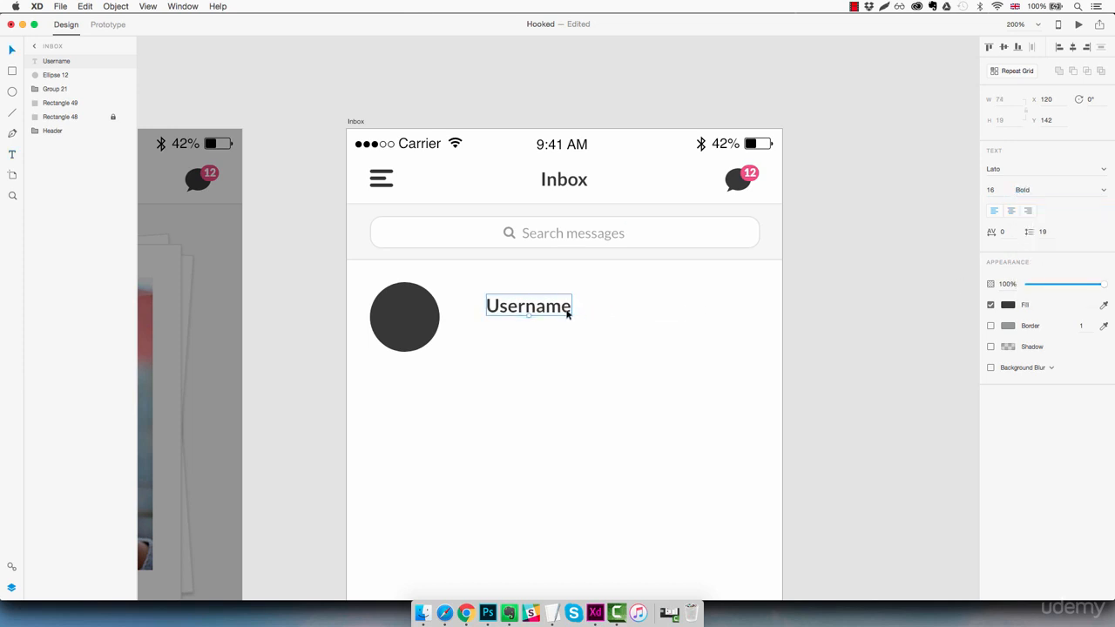
- Alt-drag a copy of Username below it, set to size 14 Regular at 70% opacity
{"action": "left_click_drag", "start_coordinate": [567, 313], "coordinate": [531, 336]}
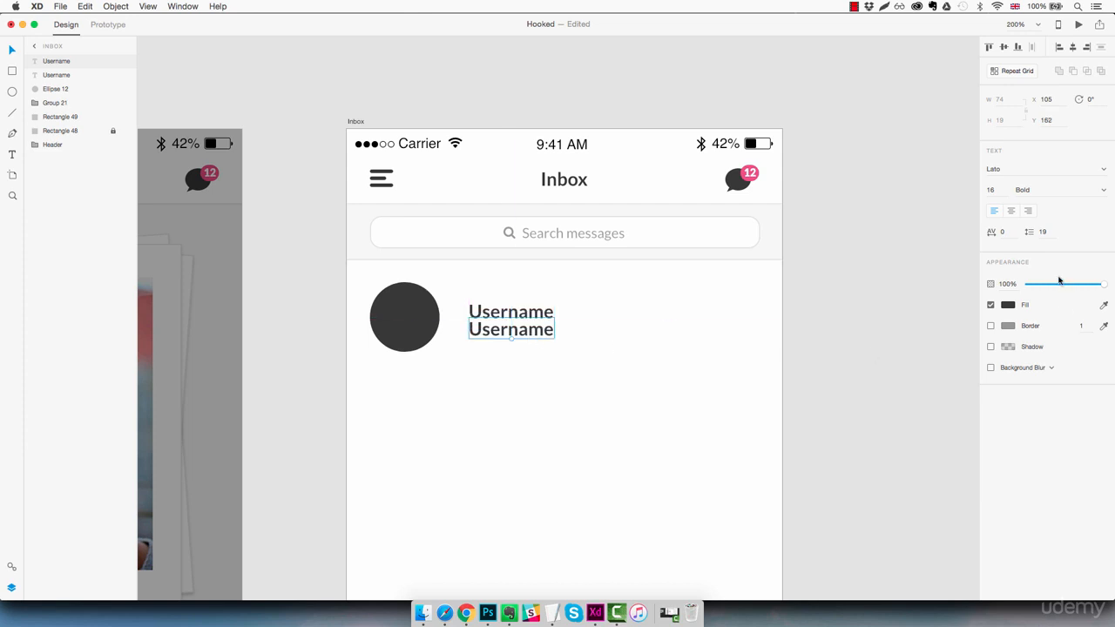
{"action": "left_click", "coordinate": [993, 190]}
{"action": "type", "text": "14"}
{"action": "key", "text": "Return"}
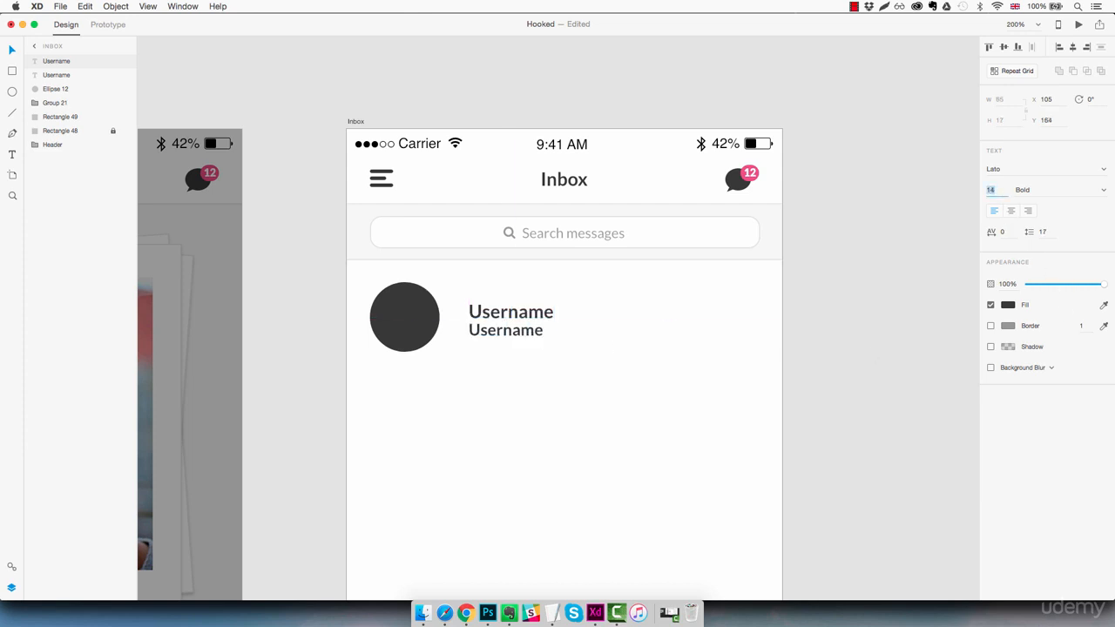
{"action": "left_click", "coordinate": [1101, 192]}
{"action": "left_click", "coordinate": [1037, 244]}
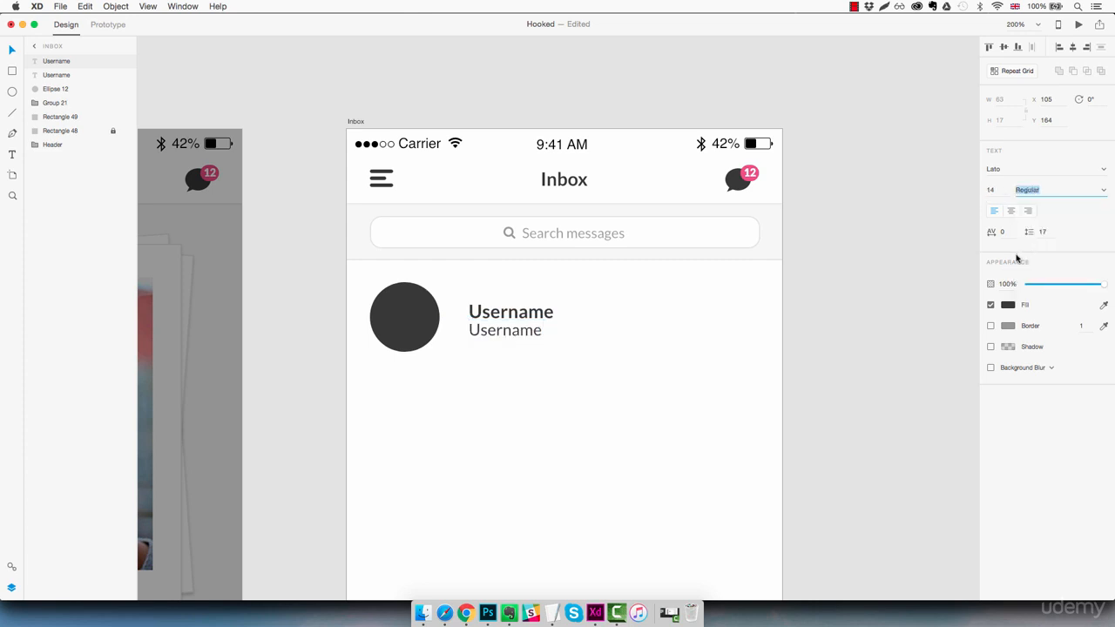
{"action": "left_click_drag", "start_coordinate": [1100, 288], "coordinate": [1081, 290]}
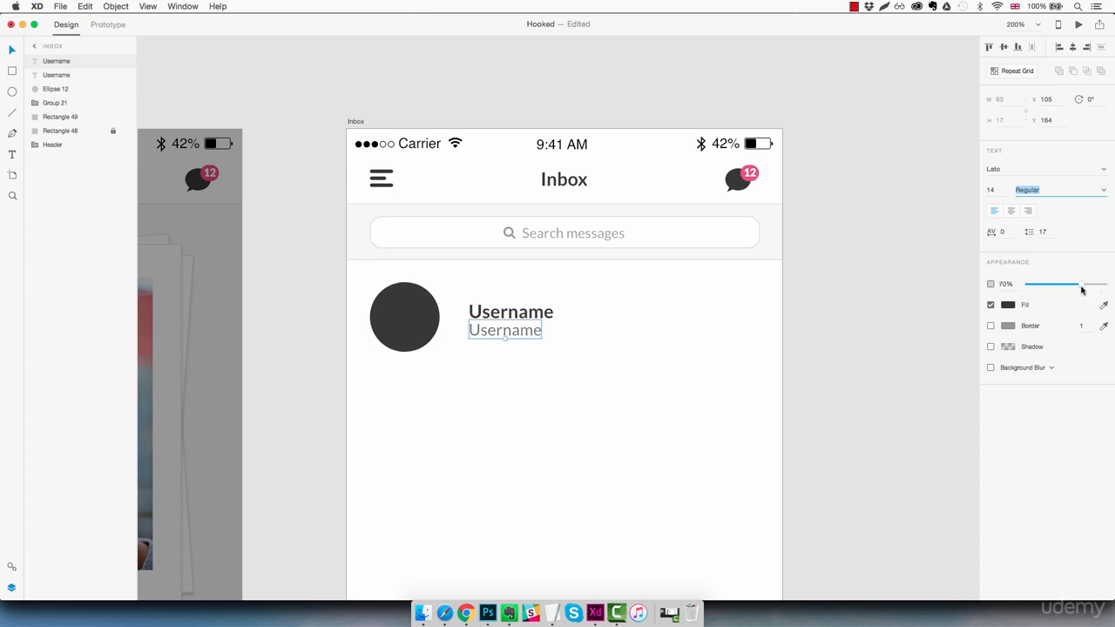
- Retype the copied text as 'This is a little part of the message'
{"action": "double_click", "coordinate": [529, 334]}
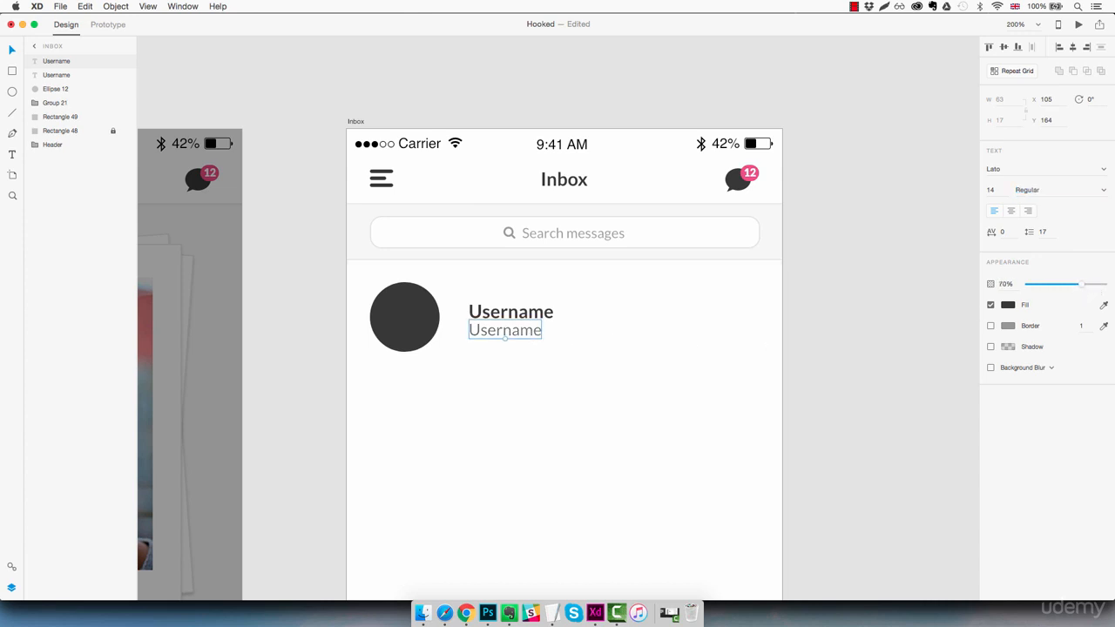
{"action": "double_click", "coordinate": [512, 336]}
{"action": "type", "text": "This"}
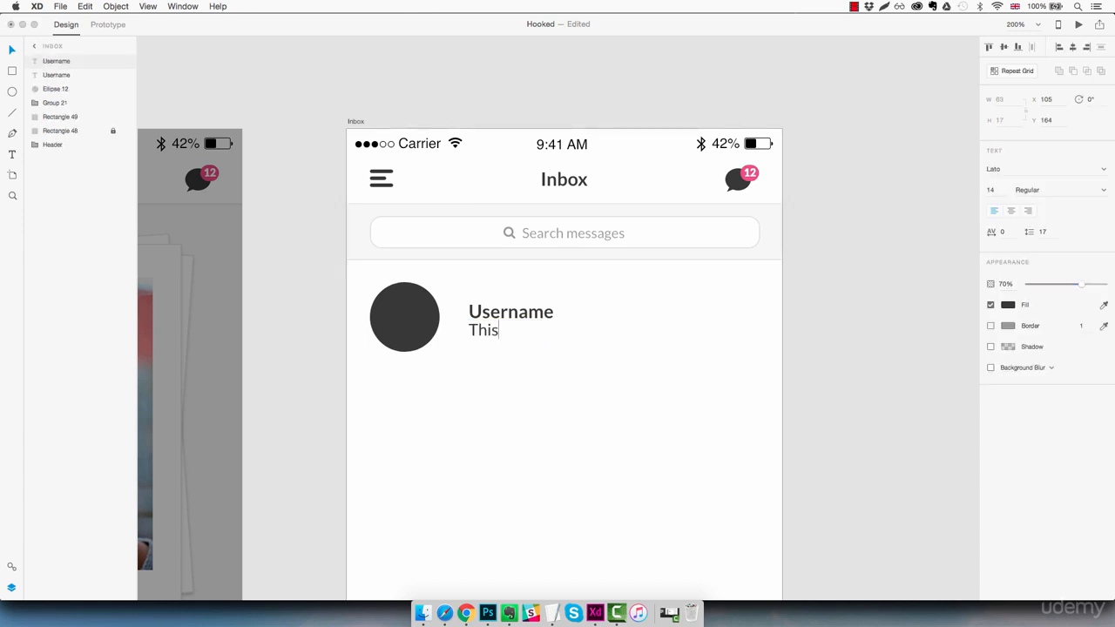
{"action": "type", "text": " is a little par"}
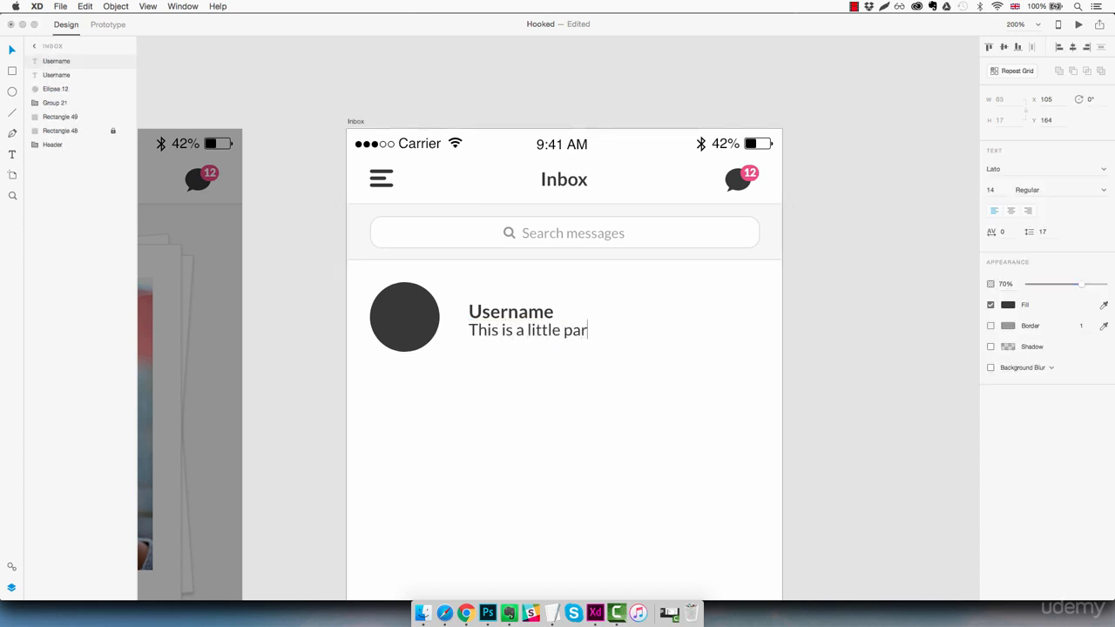
{"action": "type", "text": "t of the message"}
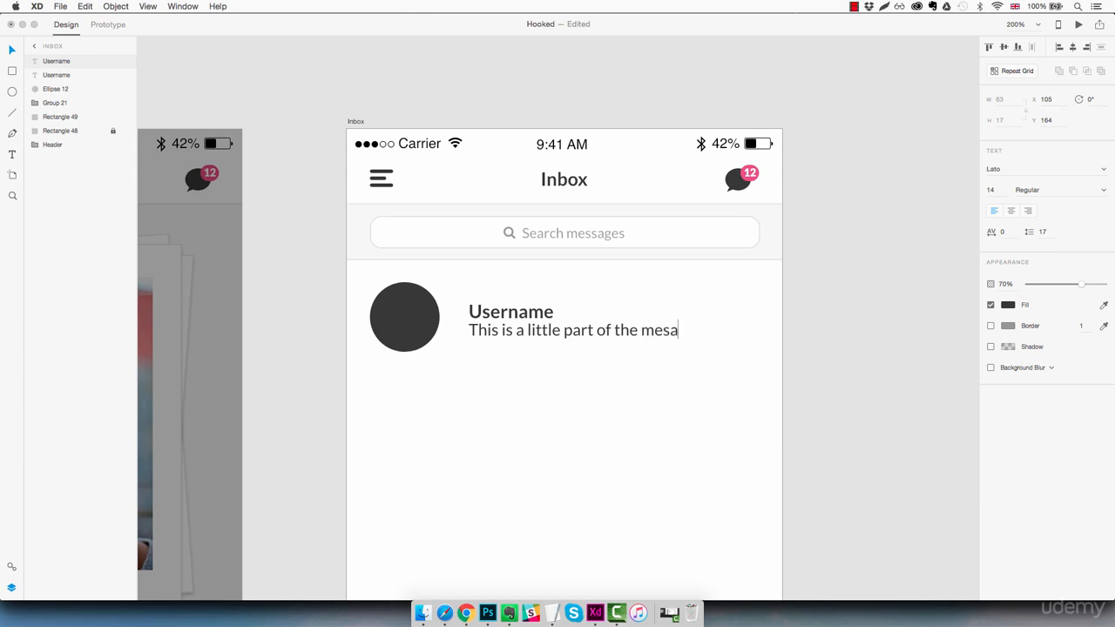
{"action": "key", "text": "Escape"}
{"action": "key", "text": "Escape"}
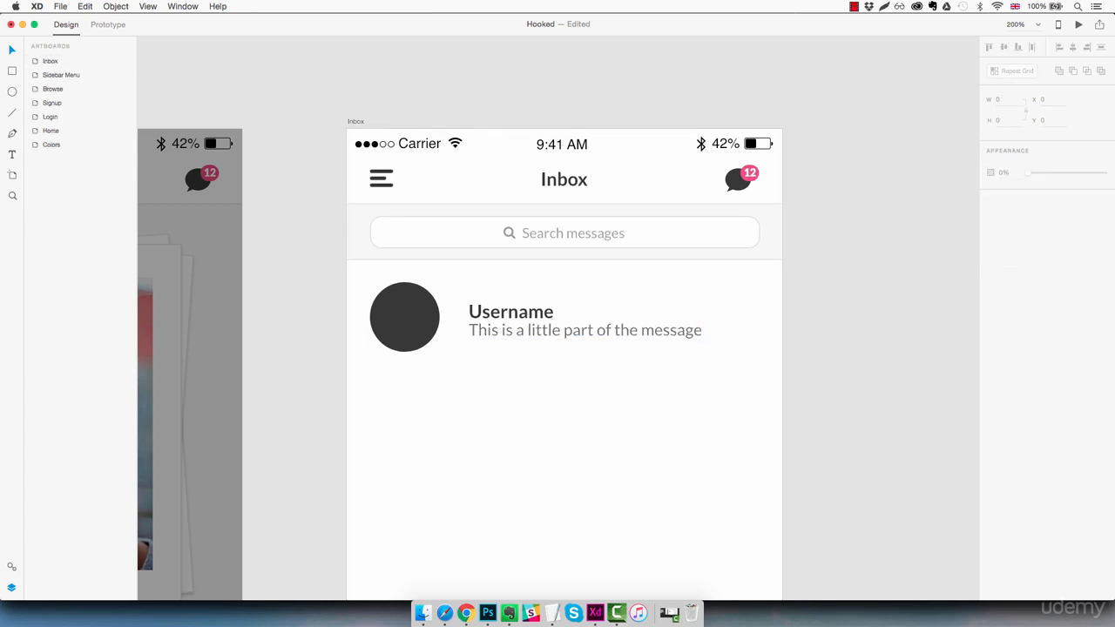
- Nudge the message line and Username together so both align beside the circle
{"action": "left_click", "coordinate": [586, 330]}
{"action": "key", "text": "Down"}
{"action": "key", "text": "Down"}
{"action": "key", "text": "Down"}
{"action": "key", "text": "Down"}
{"action": "key", "text": "Down"}
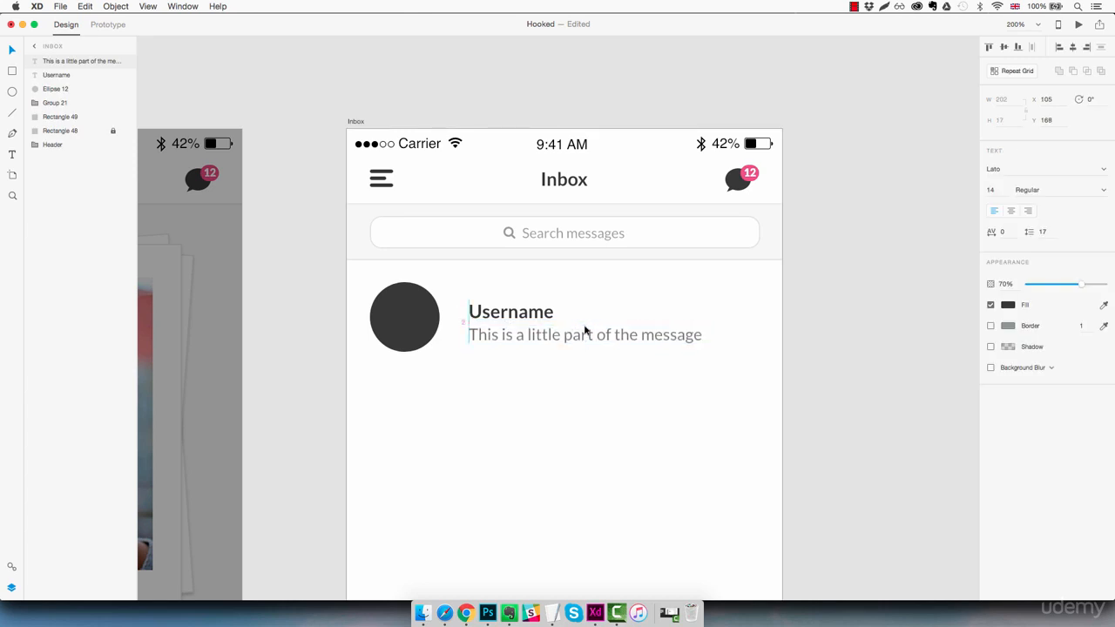
{"action": "left_click", "coordinate": [529, 317], "text": "shift"}
{"action": "key", "text": "Up"}
{"action": "key", "text": "Up"}
{"action": "key", "text": "Up"}
{"action": "key", "text": "Up"}
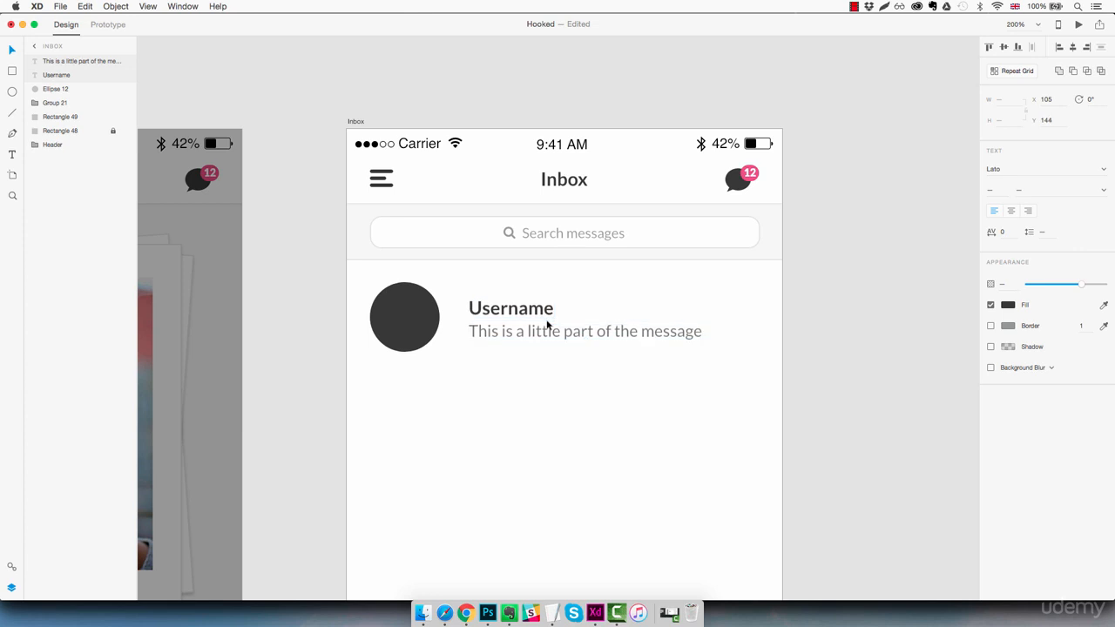
{"action": "key", "text": "shift+Left"}
{"action": "key", "text": "shift+Left"}
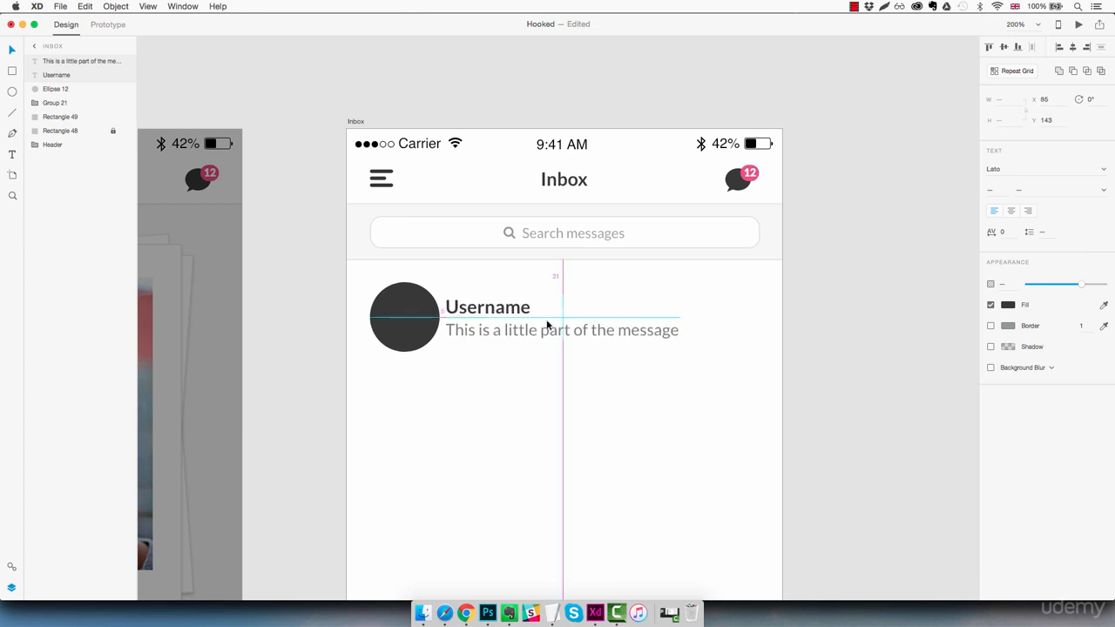
{"action": "key", "text": "Left"}
{"action": "key", "text": "Left"}
{"action": "key", "text": "Left"}
{"action": "key", "text": "Left"}
{"action": "key", "text": "Left"}
{"action": "key", "text": "shift+Right"}
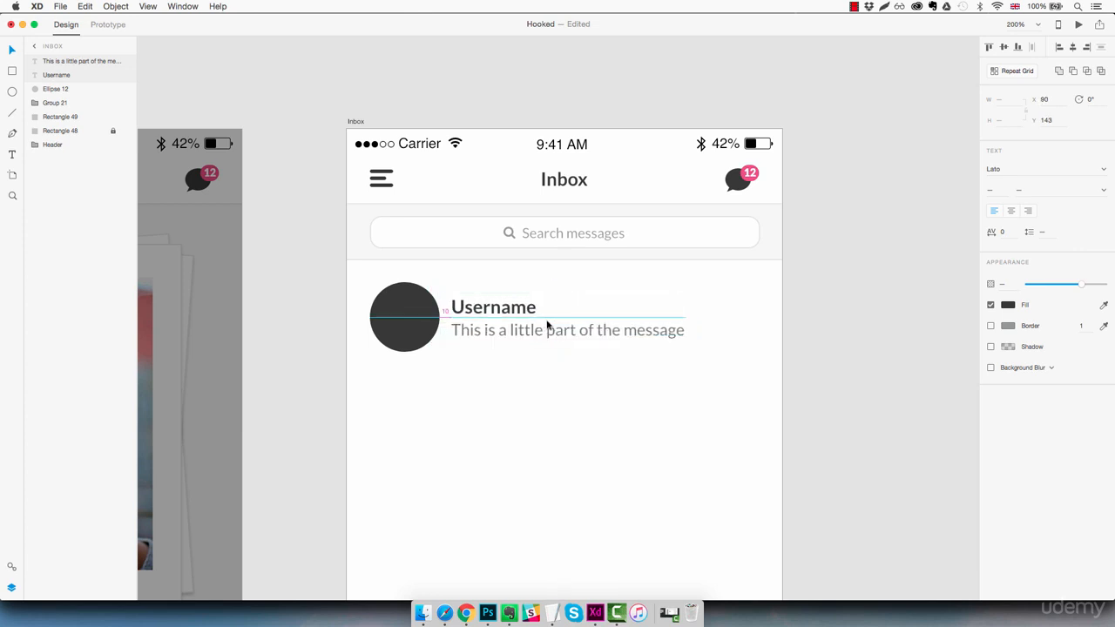
{"action": "key", "text": "shift+Right"}
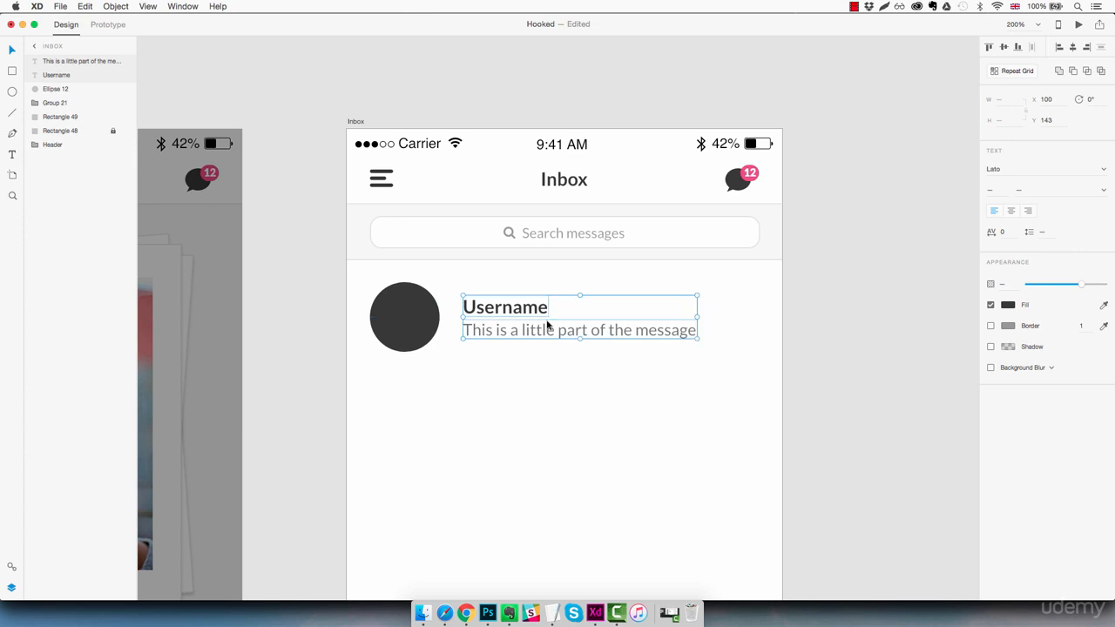
{"action": "left_click", "coordinate": [620, 370]}
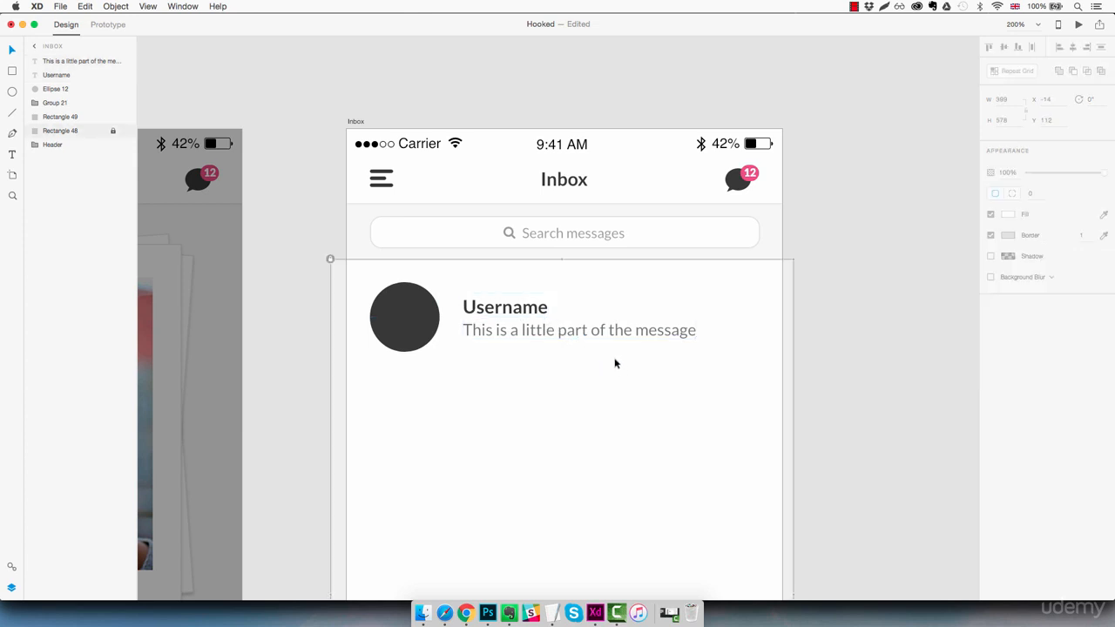
- Alt-drag a copy of the message line beside Username and retype it as '09.50am'
{"action": "double_click", "coordinate": [598, 331]}
{"action": "left_click_drag", "start_coordinate": [598, 331], "coordinate": [671, 303]}
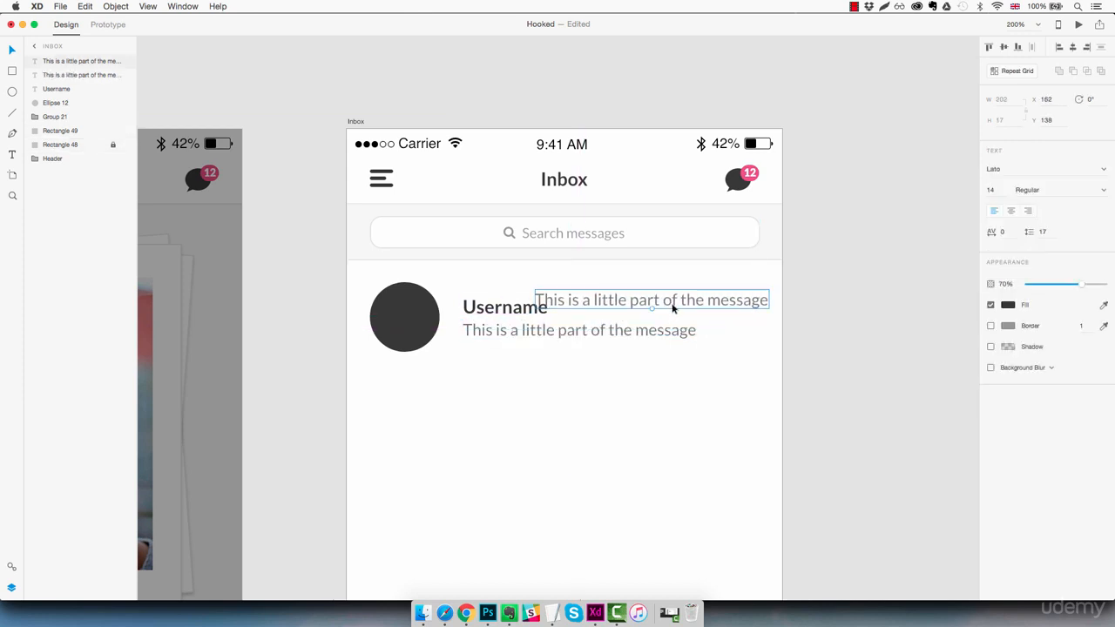
{"action": "double_click", "coordinate": [673, 307]}
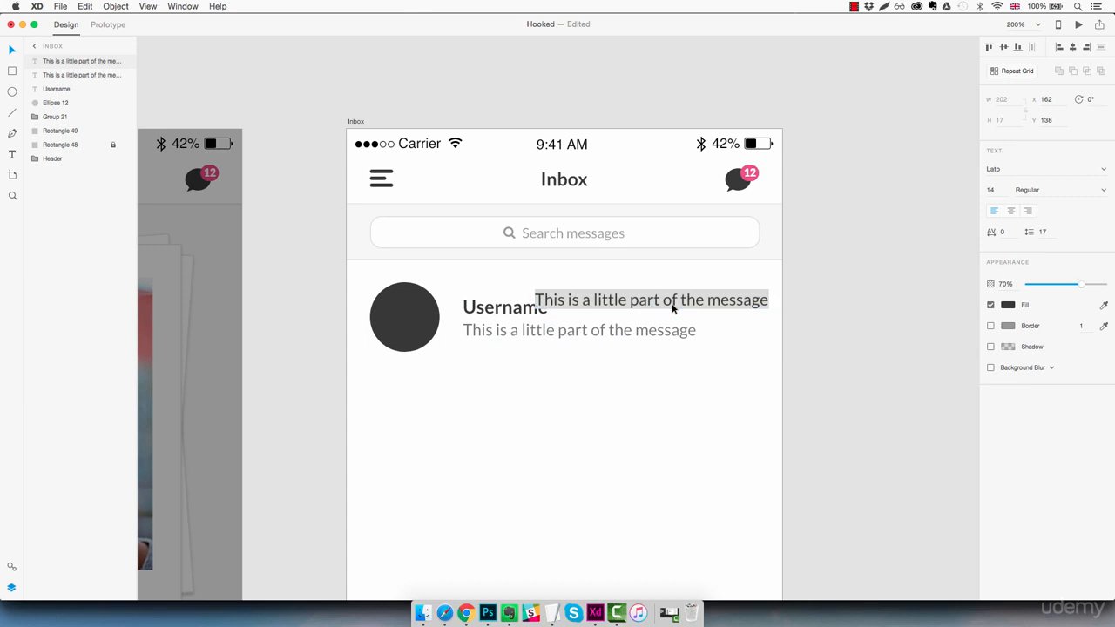
{"action": "type", "text": "09."}
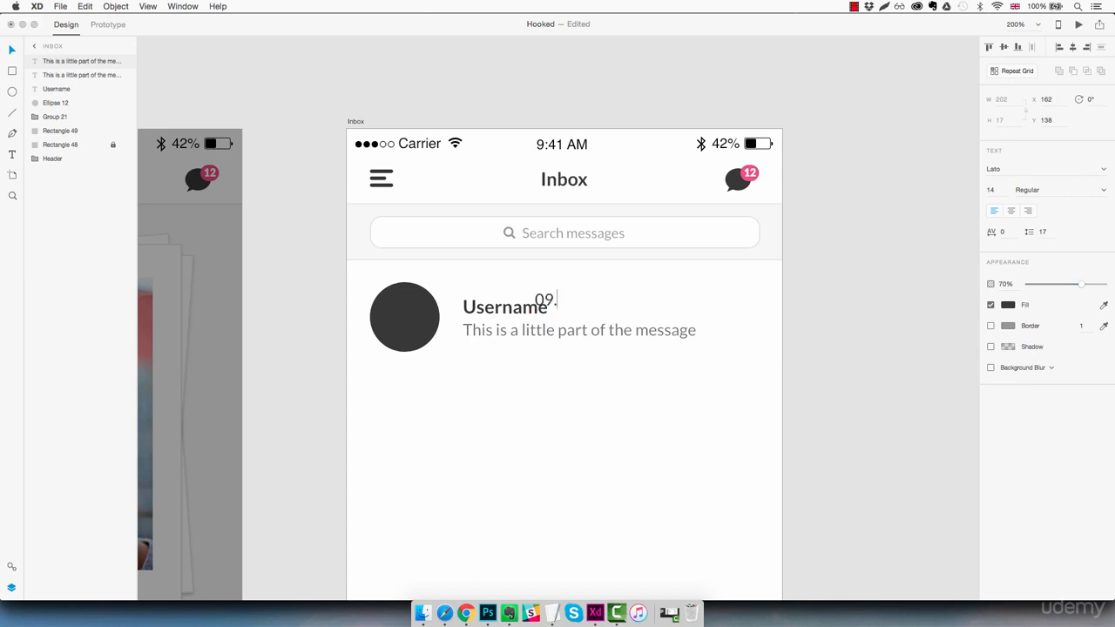
{"action": "type", "text": "50am"}
{"action": "key", "text": "Escape"}
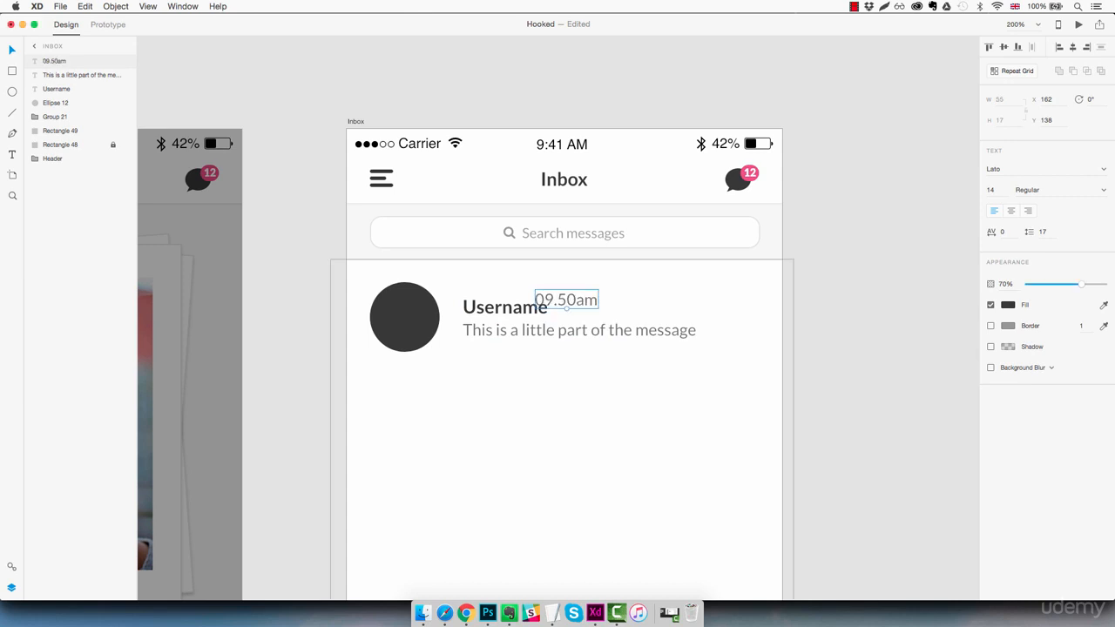
- Move the time to the row's right end, right-aligned, size 12, 50% opacity
{"action": "left_click_drag", "start_coordinate": [597, 301], "coordinate": [775, 302]}
{"action": "key", "text": "shift+Left"}
{"action": "key", "text": "shift+Left"}
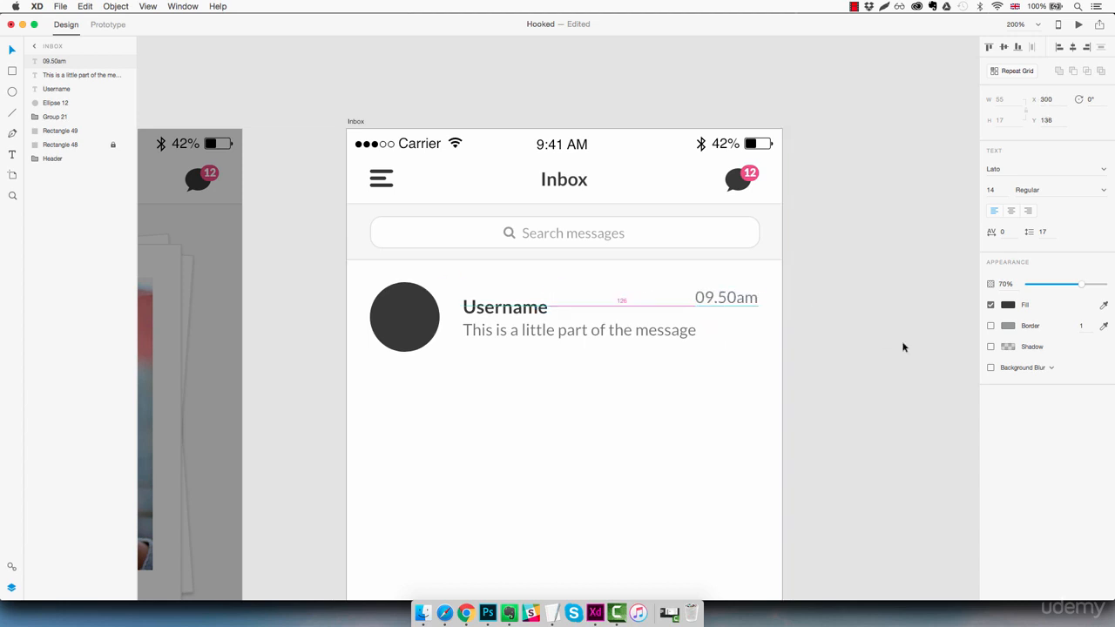
{"action": "left_click", "coordinate": [1029, 212]}
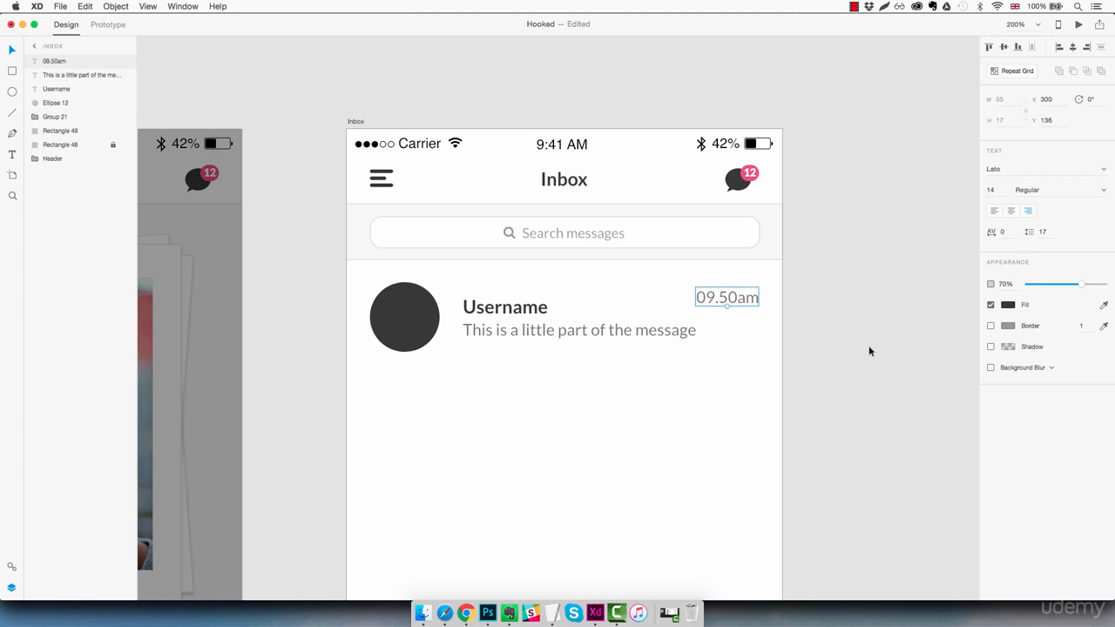
{"action": "left_click", "coordinate": [993, 187]}
{"action": "type", "text": "12"}
{"action": "key", "text": "Return"}
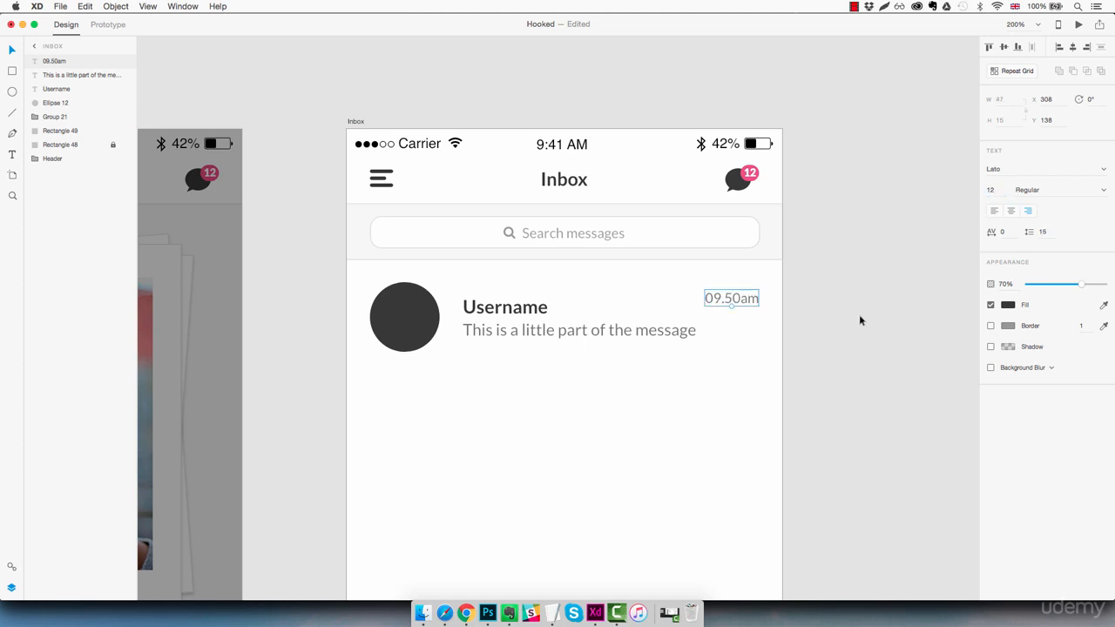
{"action": "left_click_drag", "start_coordinate": [1081, 285], "coordinate": [1066, 288]}
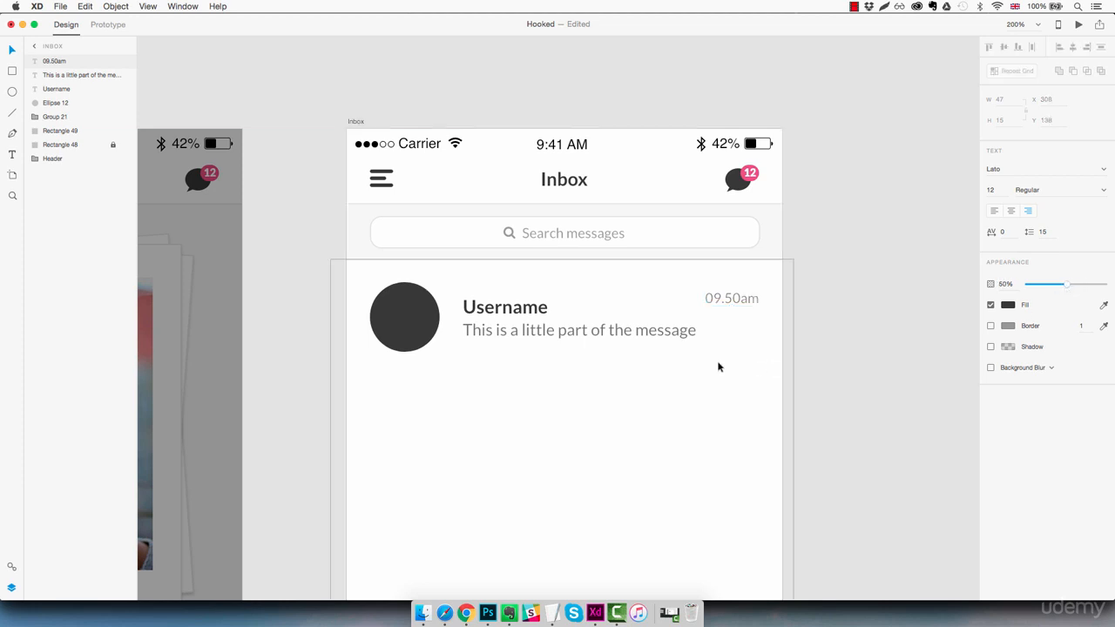
{"action": "key", "text": "Escape"}
{"action": "left_click", "coordinate": [12, 114]}
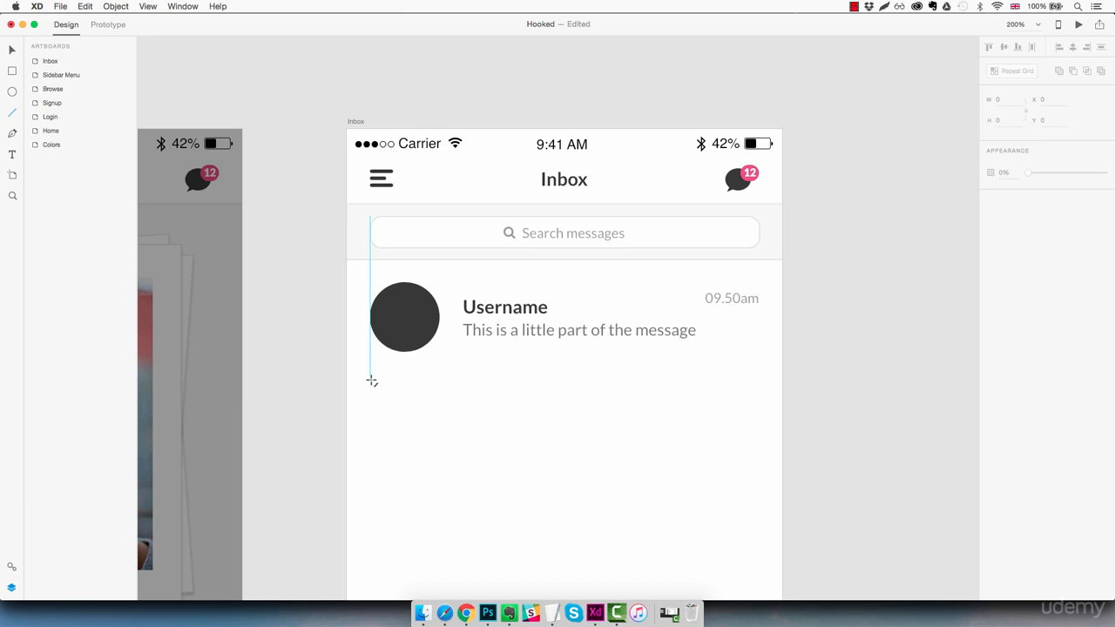
- Draw a horizontal divider under the message row in the search bar's light grey
{"action": "left_click_drag", "start_coordinate": [372, 380], "coordinate": [759, 390]}
{"action": "left_click", "coordinate": [1103, 193]}
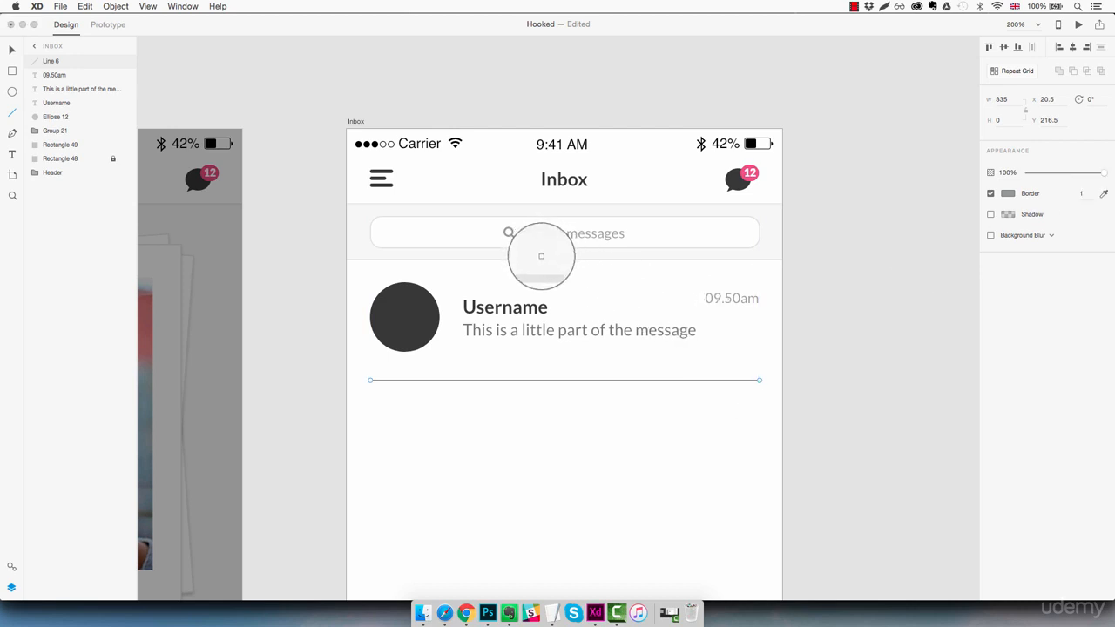
{"action": "left_click", "coordinate": [542, 255]}
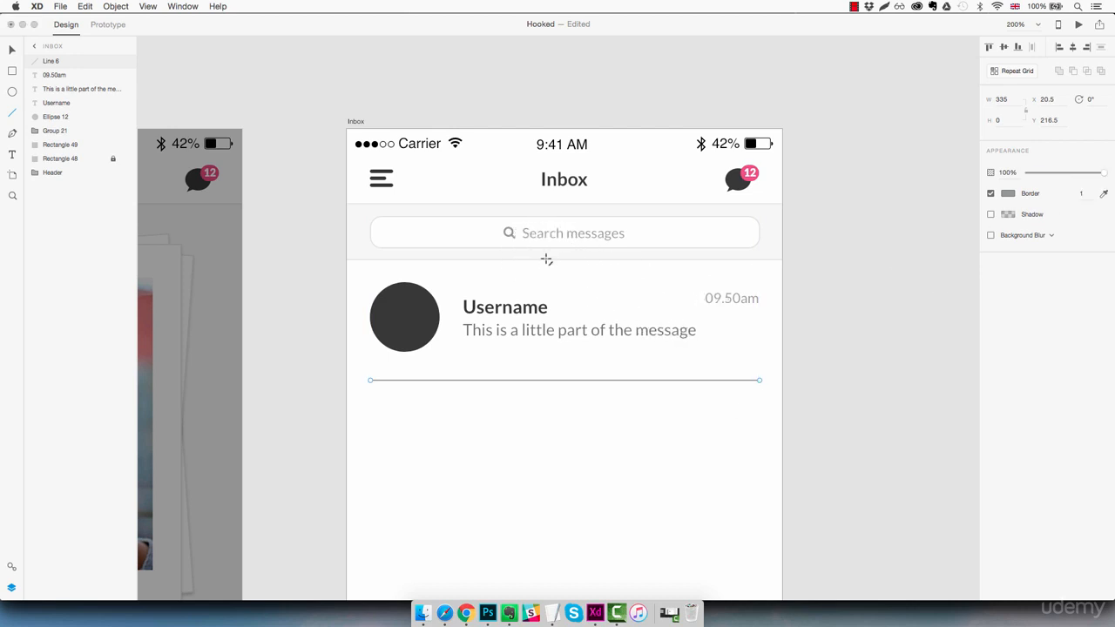
{"action": "key", "text": "Escape"}
- Nudge the divider to sit just below the avatar, then marquee-select the whole row
{"action": "left_click", "coordinate": [542, 380]}
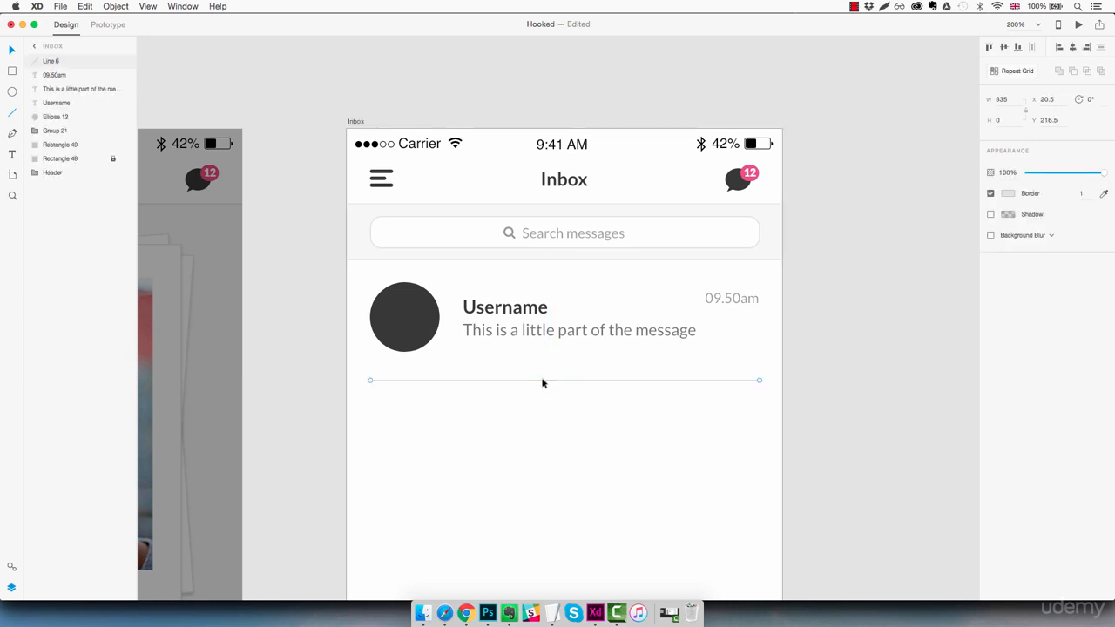
{"action": "key", "text": "shift+Up"}
{"action": "key", "text": "shift+Up"}
{"action": "key", "text": "shift+Up"}
{"action": "key", "text": "Down"}
{"action": "key", "text": "Down"}
{"action": "key", "text": "Down"}
{"action": "key", "text": "Down"}
{"action": "key", "text": "Down"}
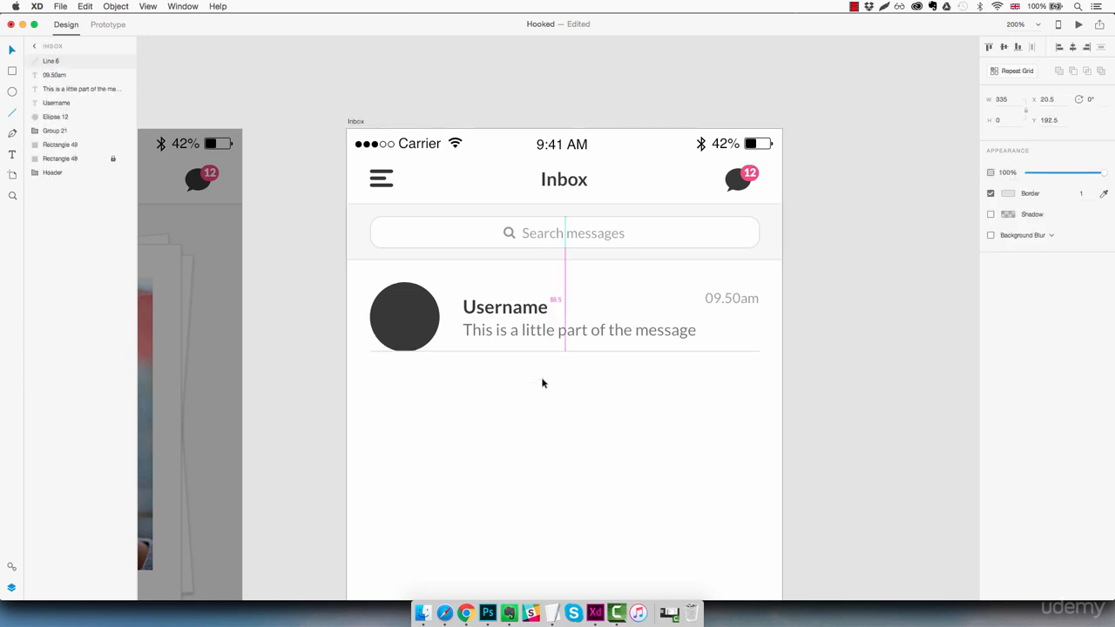
{"action": "key", "text": "shift+Down"}
{"action": "key", "text": "shift+Down"}
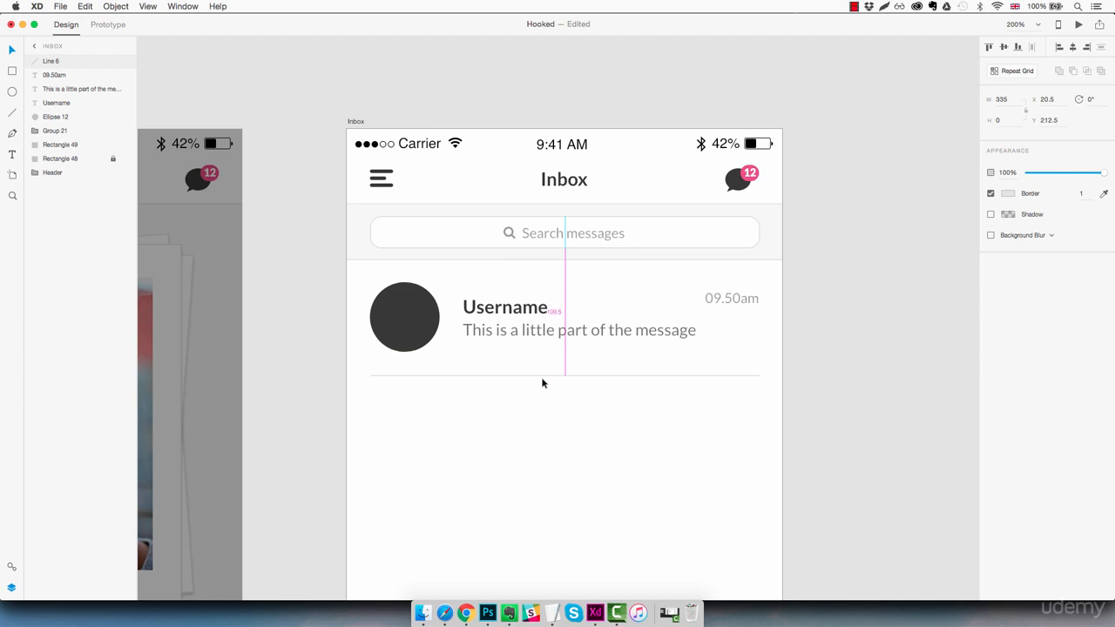
{"action": "left_click", "coordinate": [664, 431]}
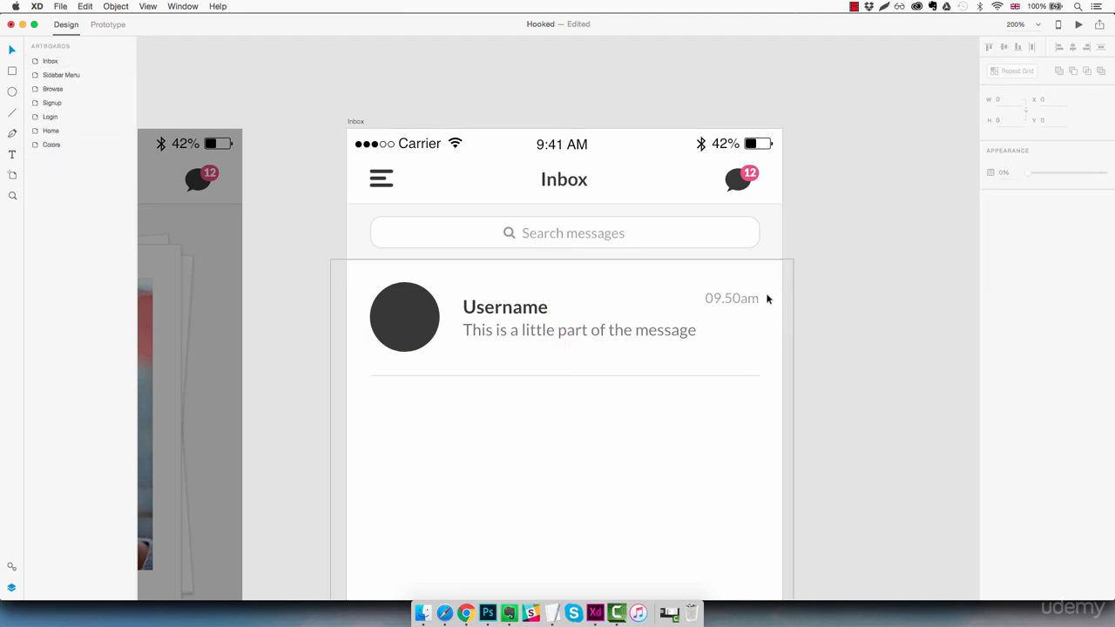
{"action": "left_click_drag", "start_coordinate": [766, 291], "coordinate": [391, 380]}
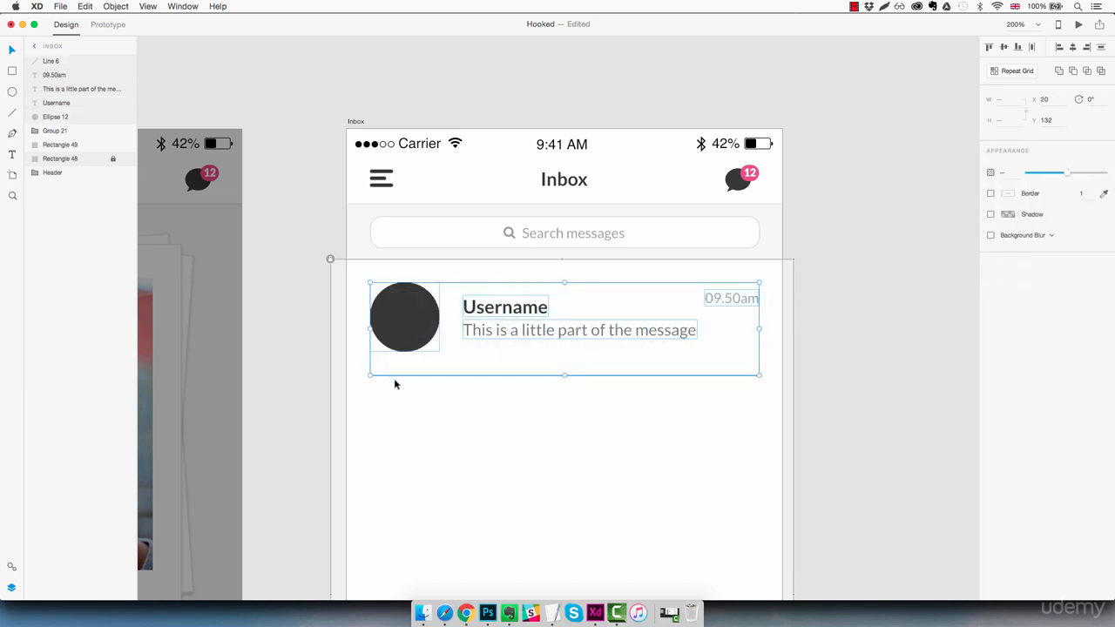
- Group the message row's objects and name the group 'Message'
{"action": "key", "text": "super+g"}
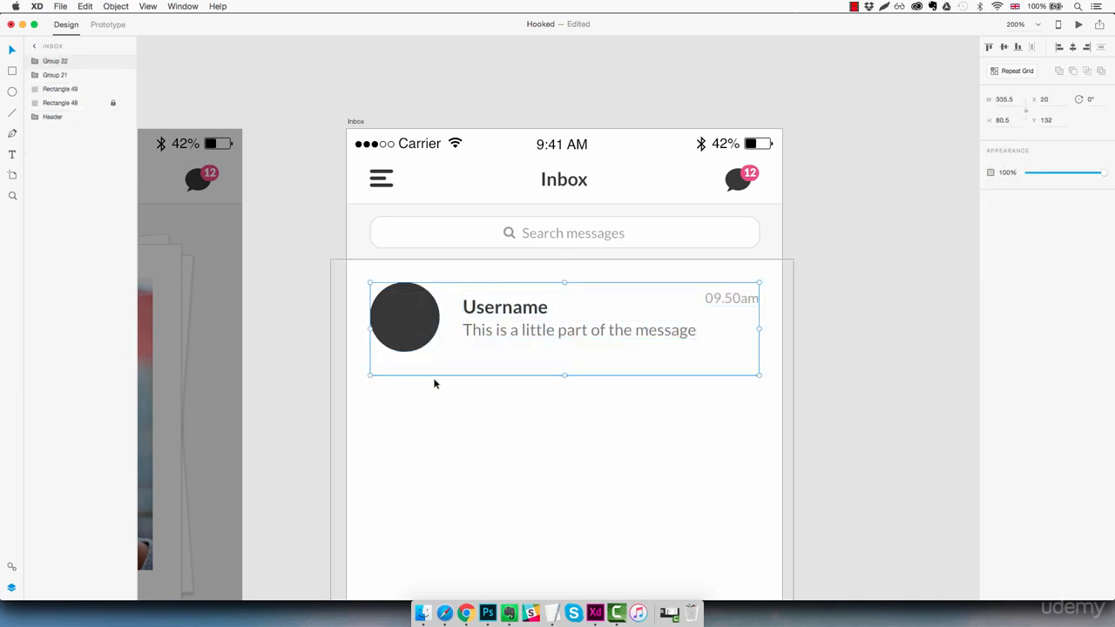
{"action": "double_click", "coordinate": [63, 63]}
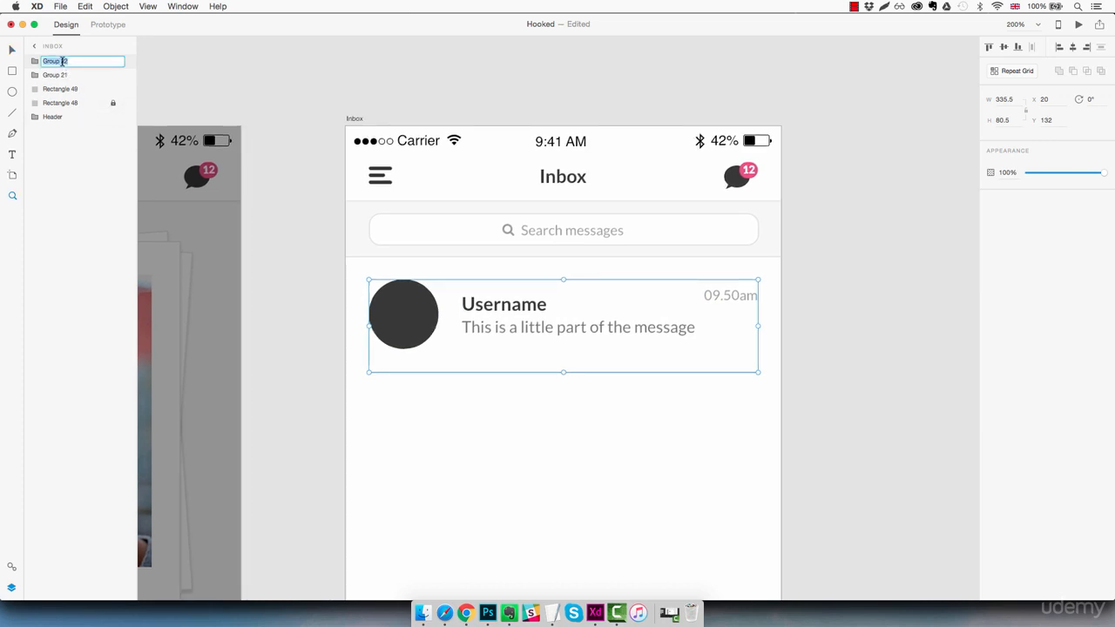
{"action": "type", "text": "Message"}
{"action": "key", "text": "Return"}
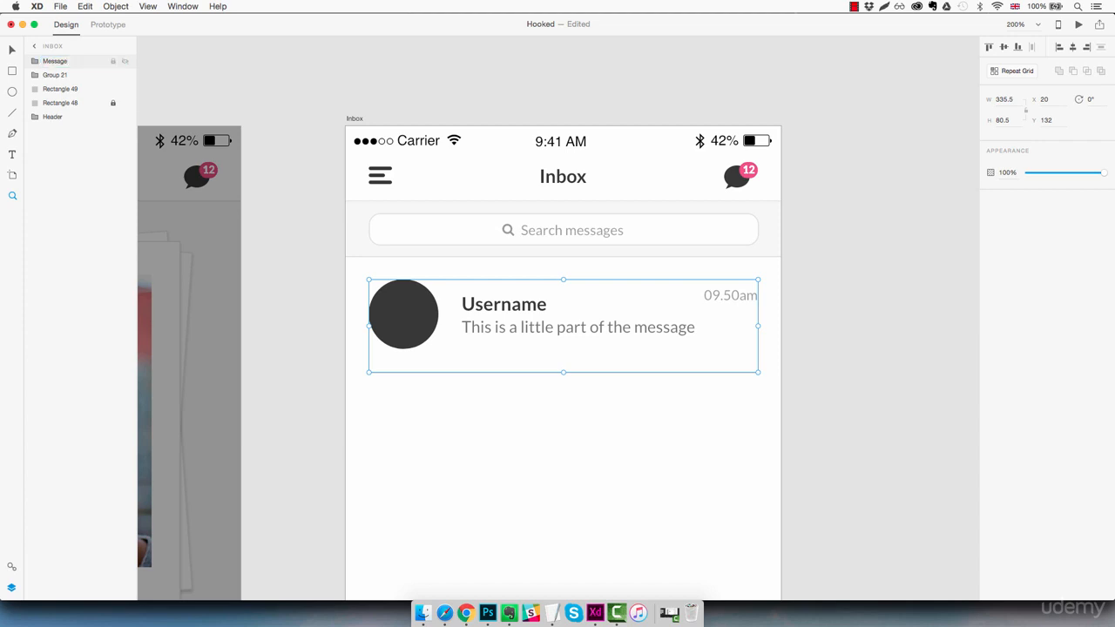
- Group Group 21 with Rectangle 49 as 'Searchbar', then select the Message group
{"action": "left_click", "coordinate": [62, 75]}
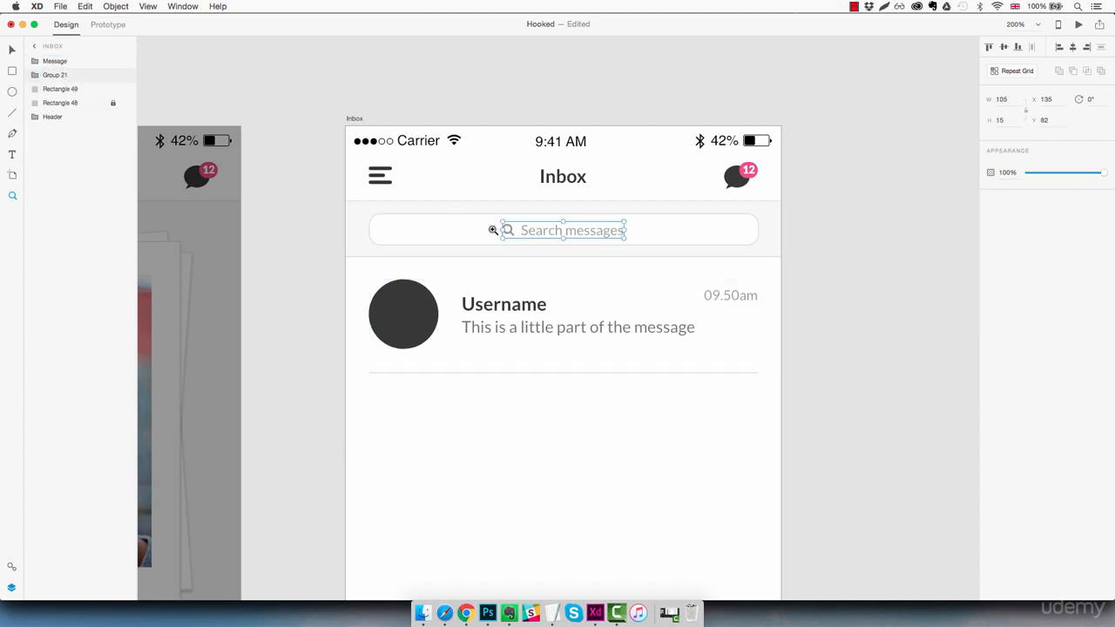
{"action": "left_click", "coordinate": [70, 89]}
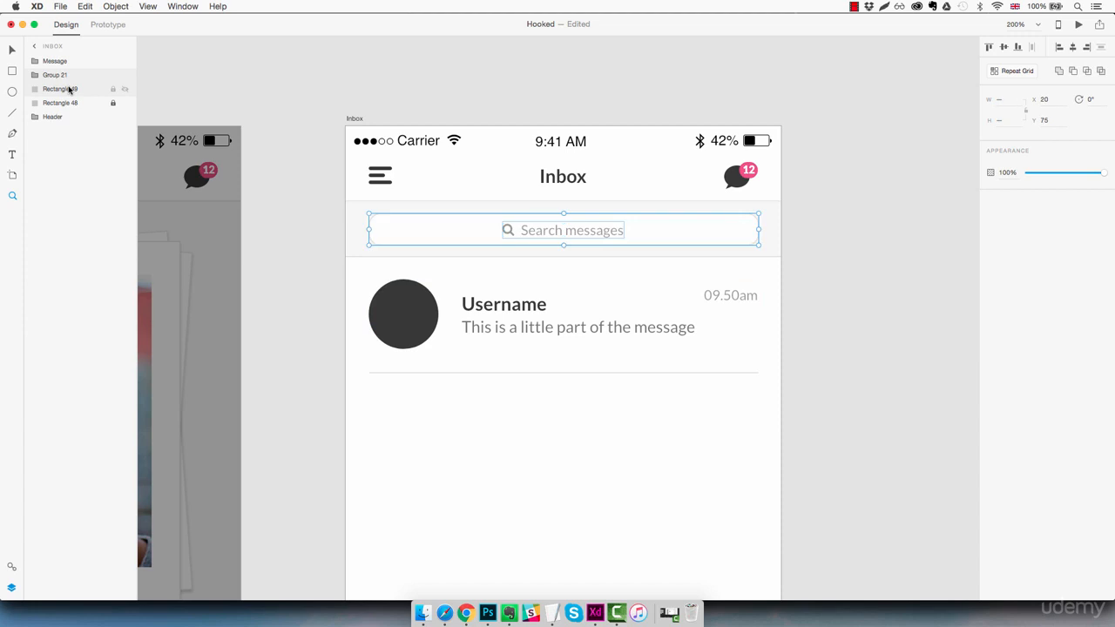
{"action": "key", "text": "super+g"}
{"action": "double_click", "coordinate": [59, 75]}
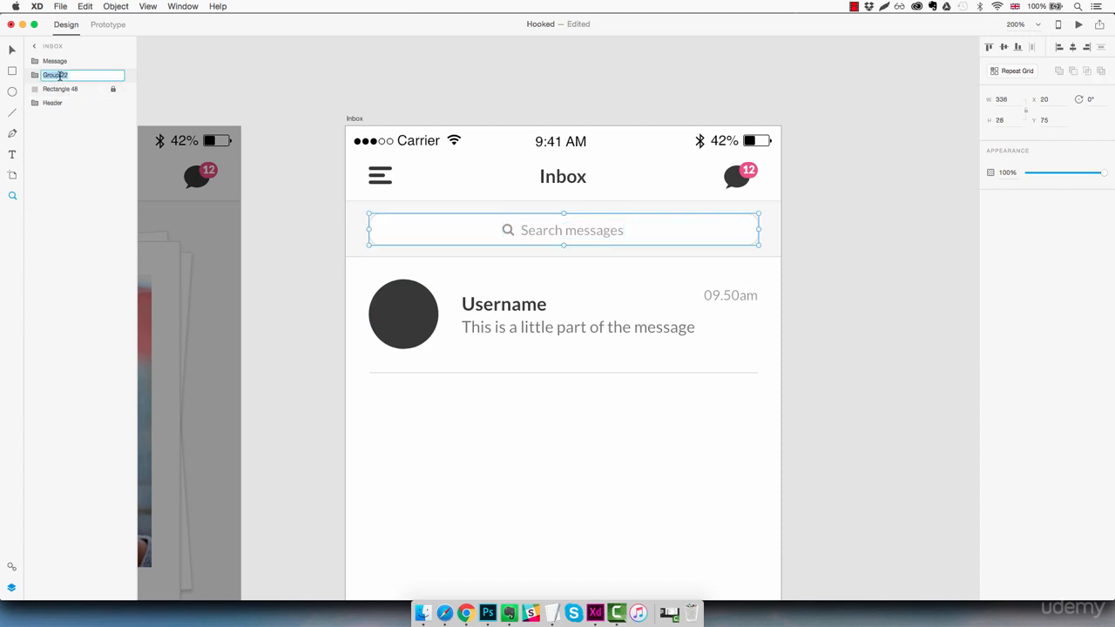
{"action": "type", "text": "Searchbar"}
{"action": "key", "text": "Return"}
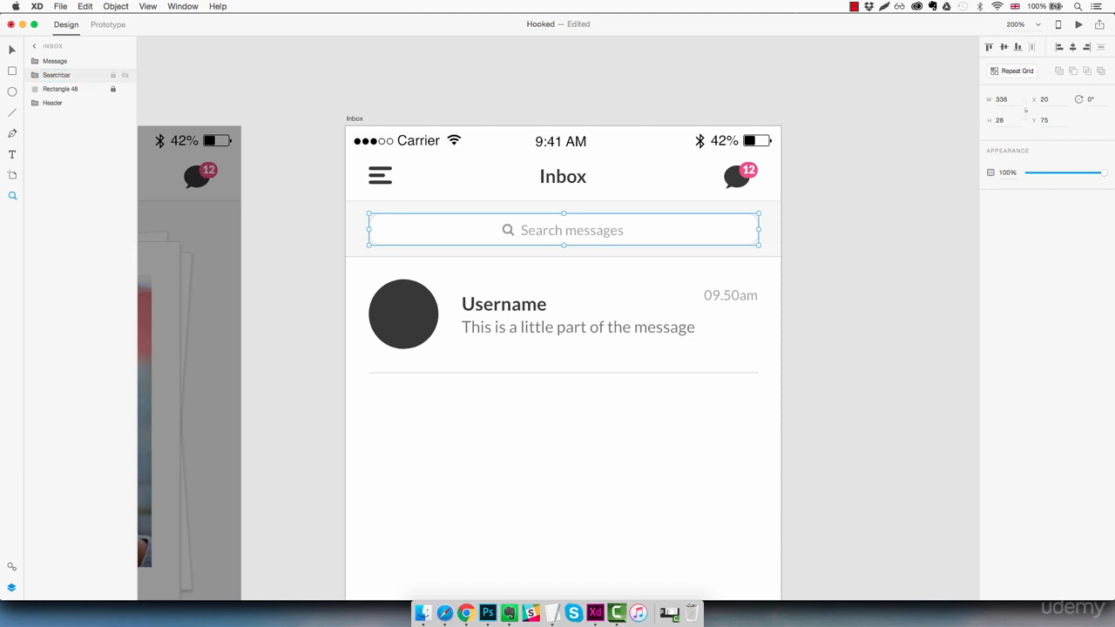
{"action": "left_click", "coordinate": [67, 61]}
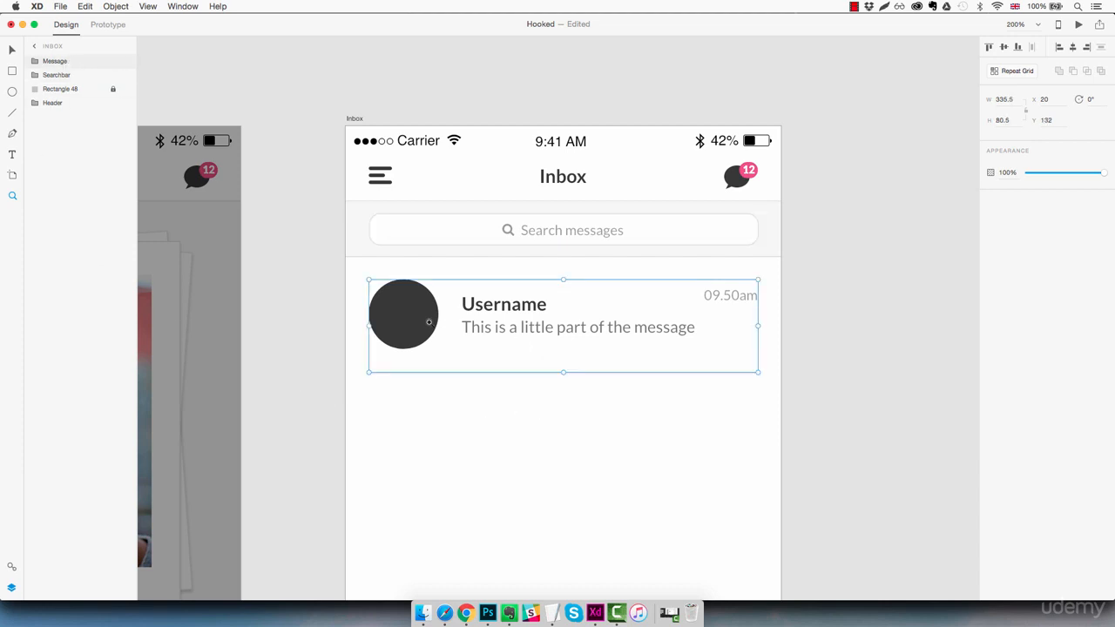
- Make the Message row a repeat grid and extend it past the artboard's bottom edge
{"action": "left_click", "coordinate": [1015, 73]}
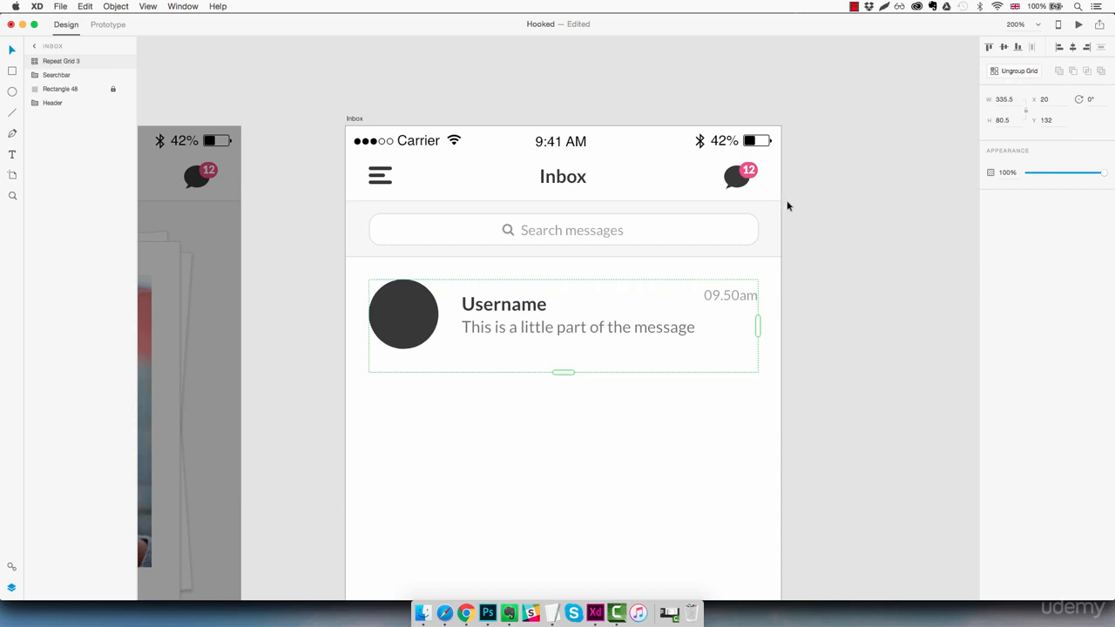
{"action": "scroll", "coordinate": [788, 204], "scroll_direction": "down", "scroll_amount": 2}
{"action": "key", "text": "super+minus"}
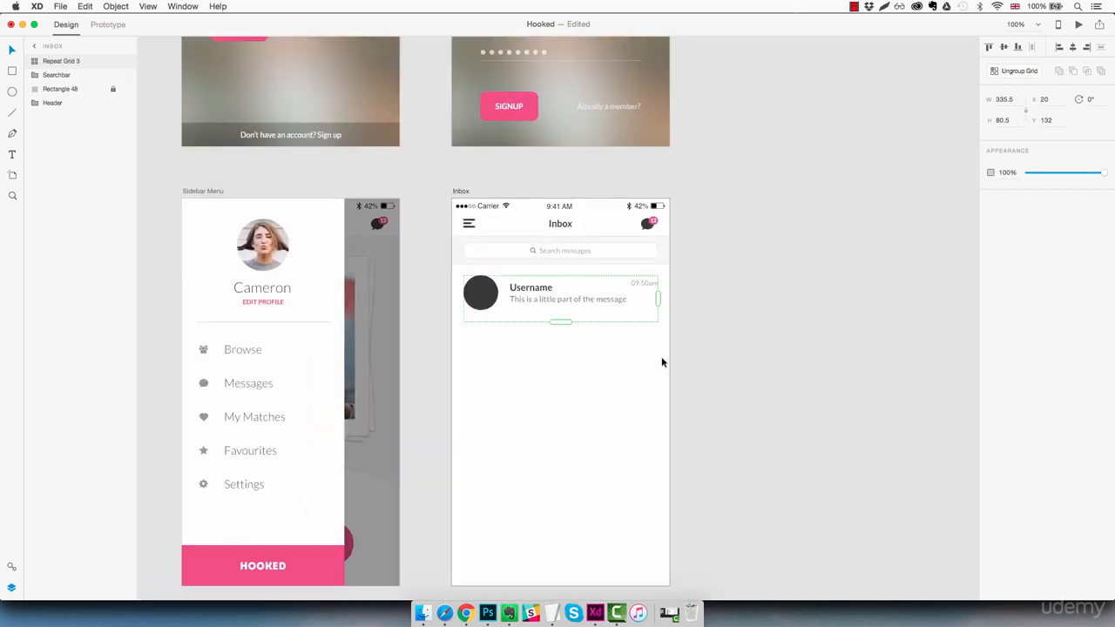
{"action": "left_click_drag", "start_coordinate": [560, 322], "coordinate": [564, 587]}
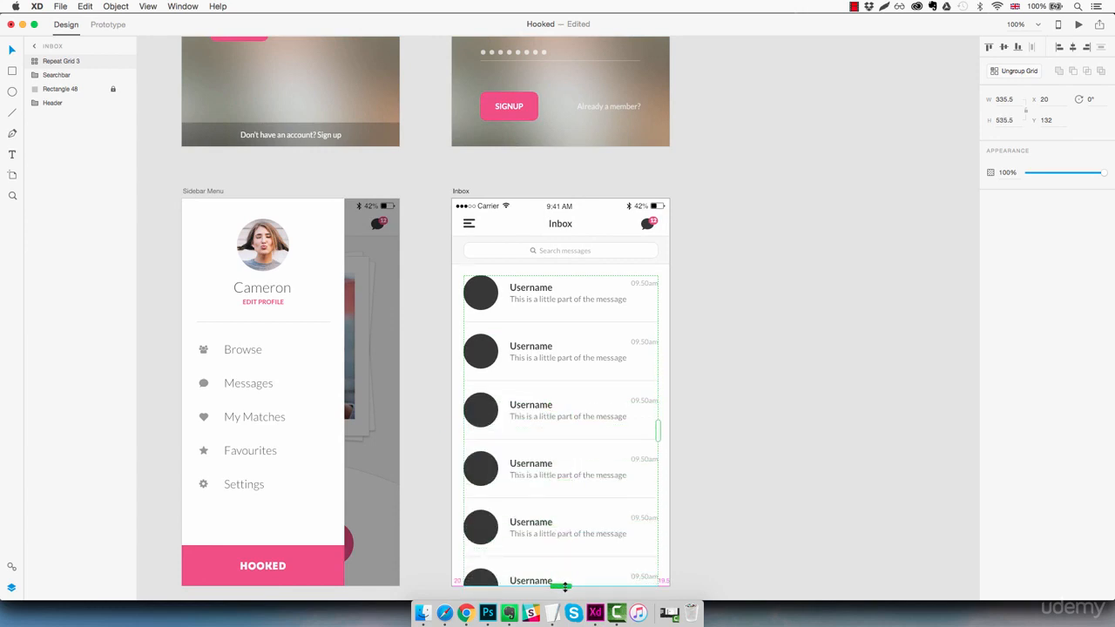
{"action": "scroll", "coordinate": [570, 527], "scroll_direction": "down", "scroll_amount": 2}
{"action": "left_click_drag", "start_coordinate": [558, 538], "coordinate": [560, 569]}
{"action": "left_click", "coordinate": [722, 447]}
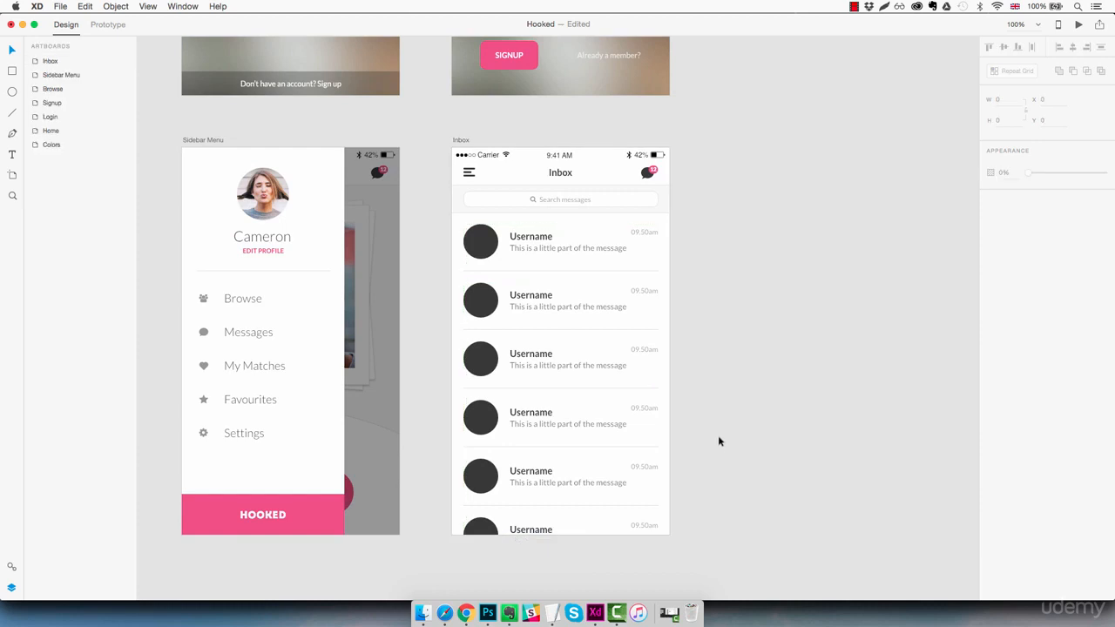
- Check the spacing between repeated rows, then bring up the Guys inbox folder in Finder
{"action": "left_click", "coordinate": [491, 273]}
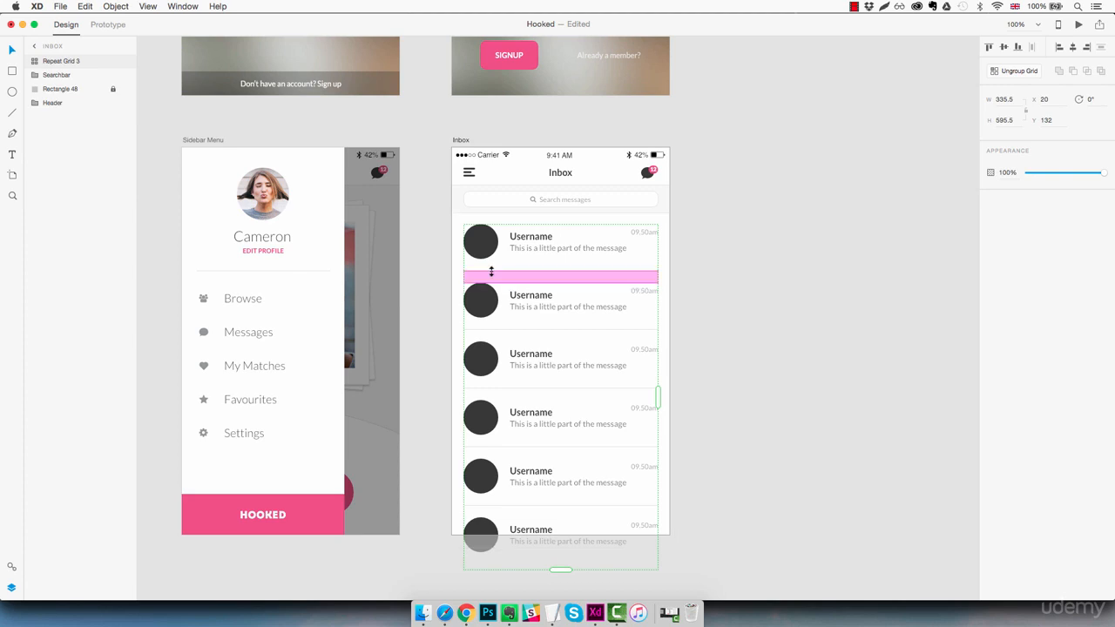
{"action": "left_click_drag", "start_coordinate": [490, 272], "coordinate": [491, 272]}
{"action": "key", "text": "Escape"}
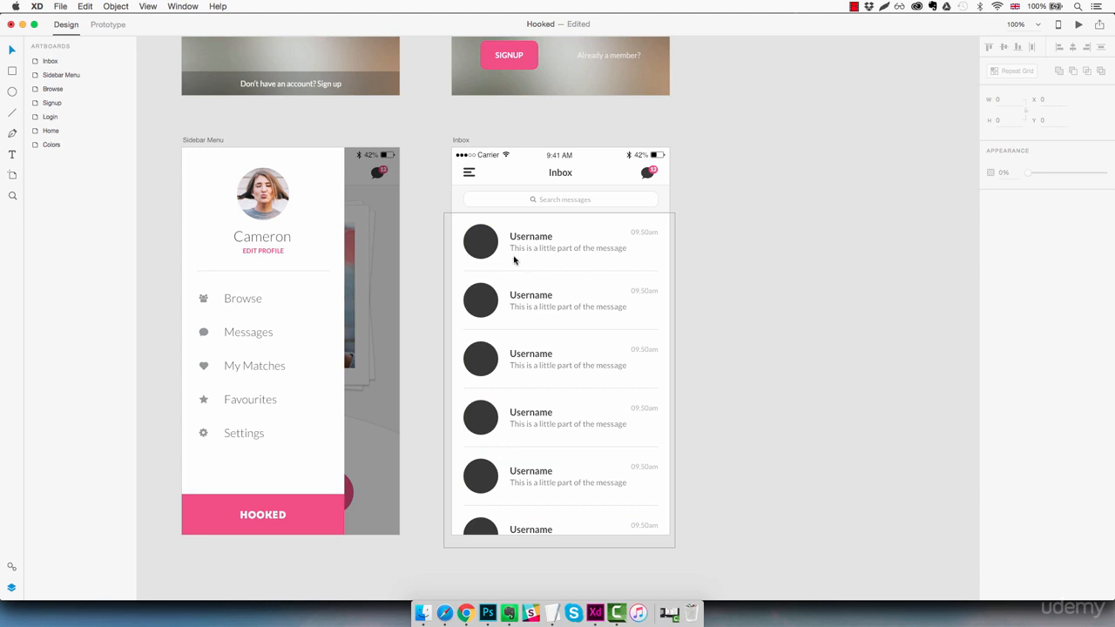
{"action": "left_click", "coordinate": [421, 613]}
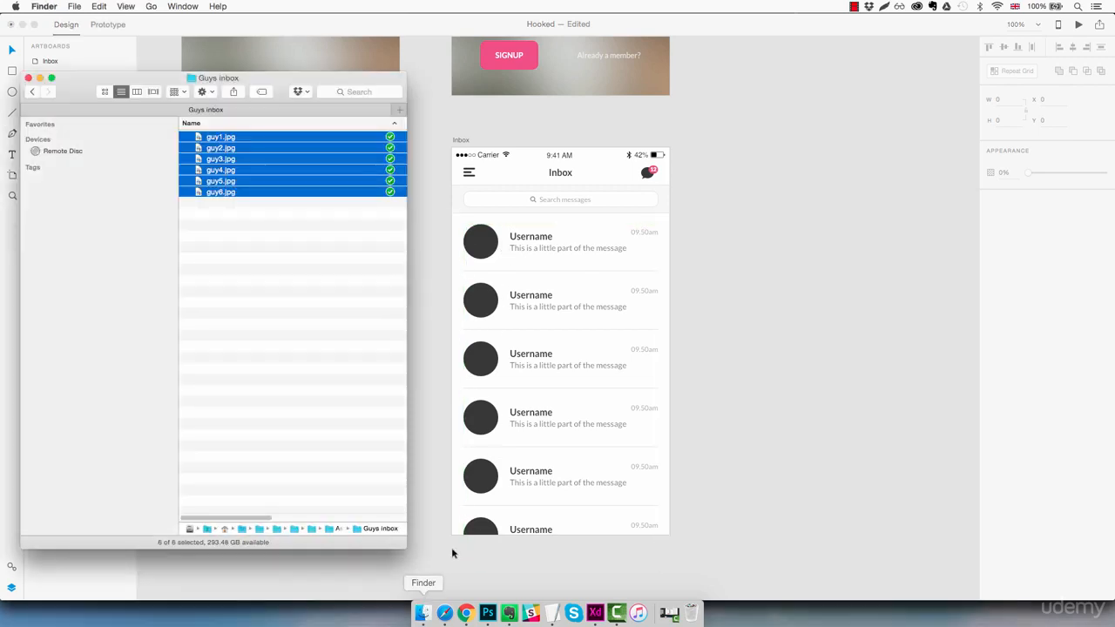
- Preview the guy photos, then drop all six jpgs onto the repeat grid's avatar circles
{"action": "left_click", "coordinate": [241, 139]}
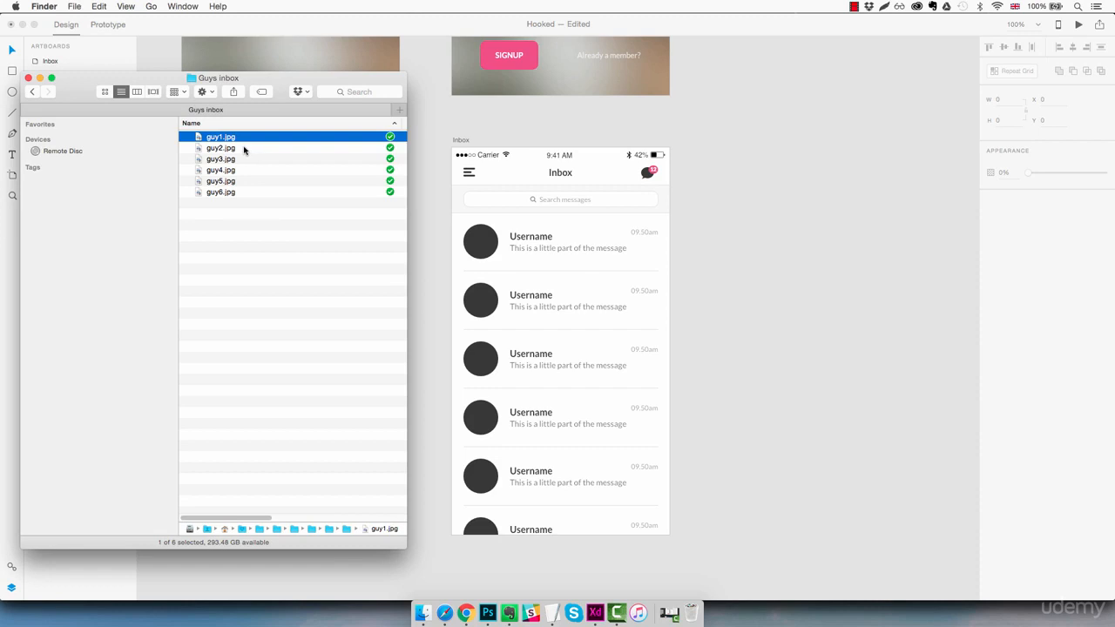
{"action": "key", "text": "space"}
{"action": "key", "text": "Down"}
{"action": "key", "text": "Down"}
{"action": "key", "text": "Down"}
{"action": "key", "text": "Down"}
{"action": "key", "text": "Down"}
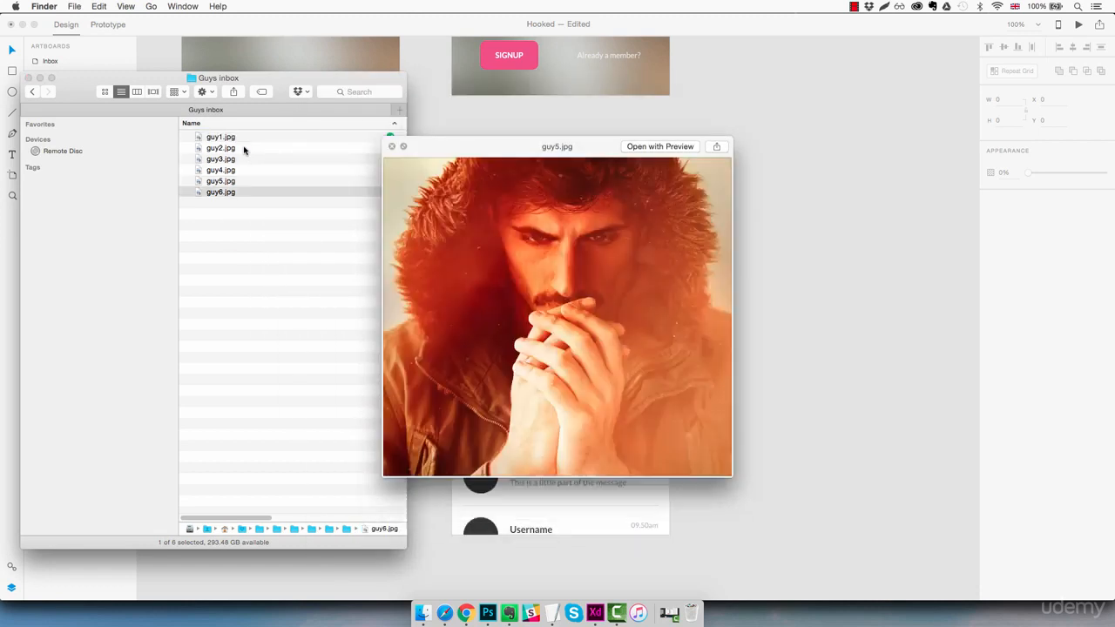
{"action": "key", "text": "space"}
{"action": "left_click", "coordinate": [240, 138]}
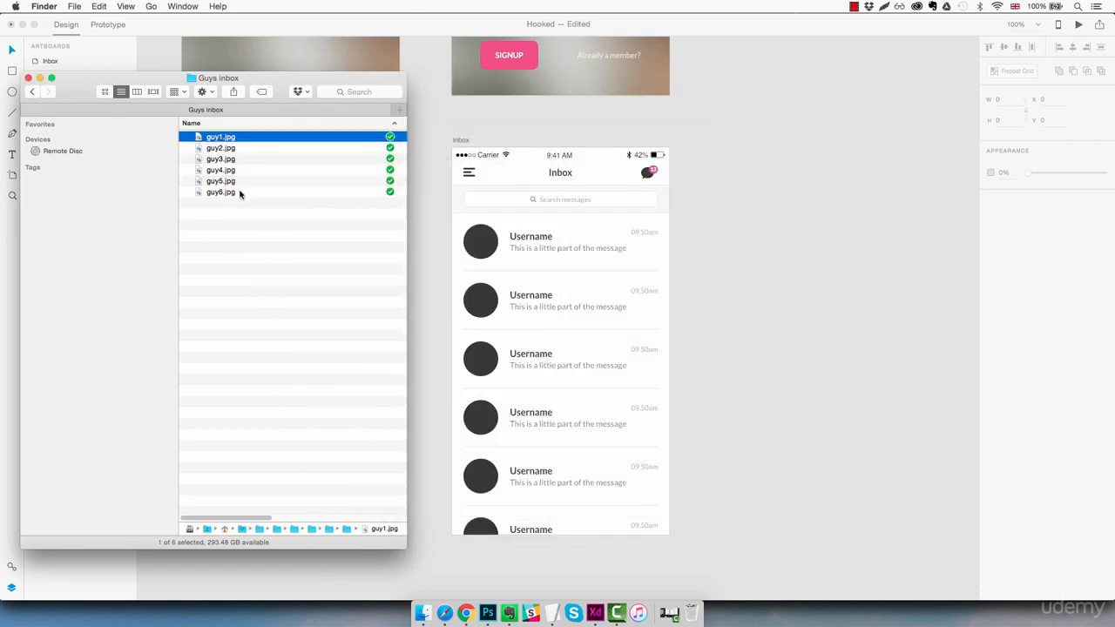
{"action": "left_click", "coordinate": [243, 192], "text": "shift"}
{"action": "left_click_drag", "start_coordinate": [229, 140], "coordinate": [493, 237]}
{"action": "left_click_drag", "start_coordinate": [481, 243], "coordinate": [485, 247]}
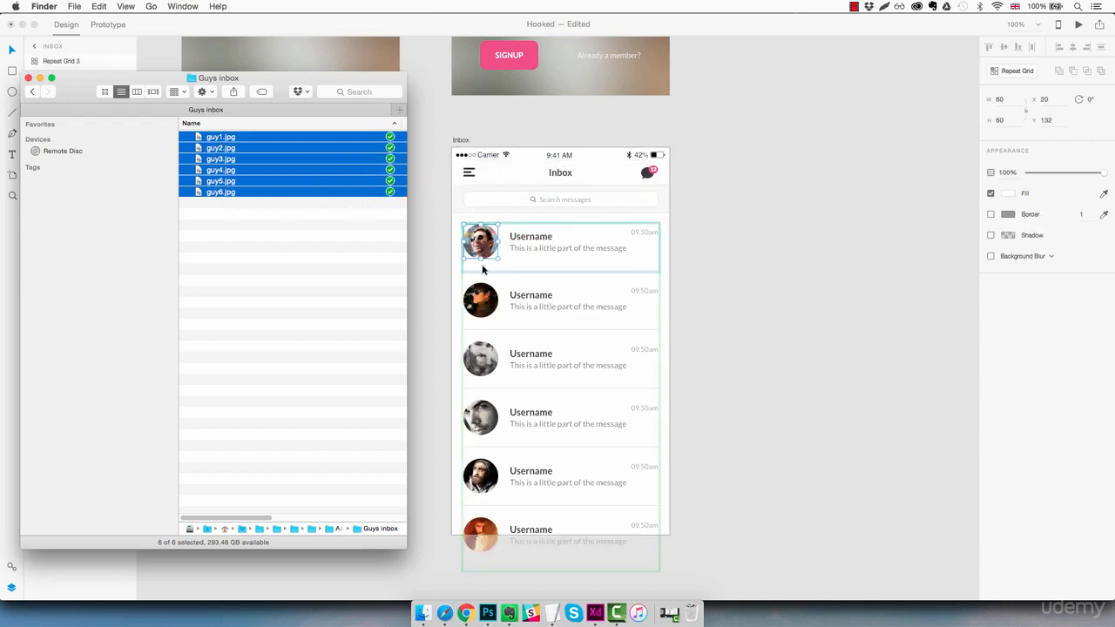
{"action": "left_click", "coordinate": [729, 274]}
{"action": "left_click", "coordinate": [717, 270]}
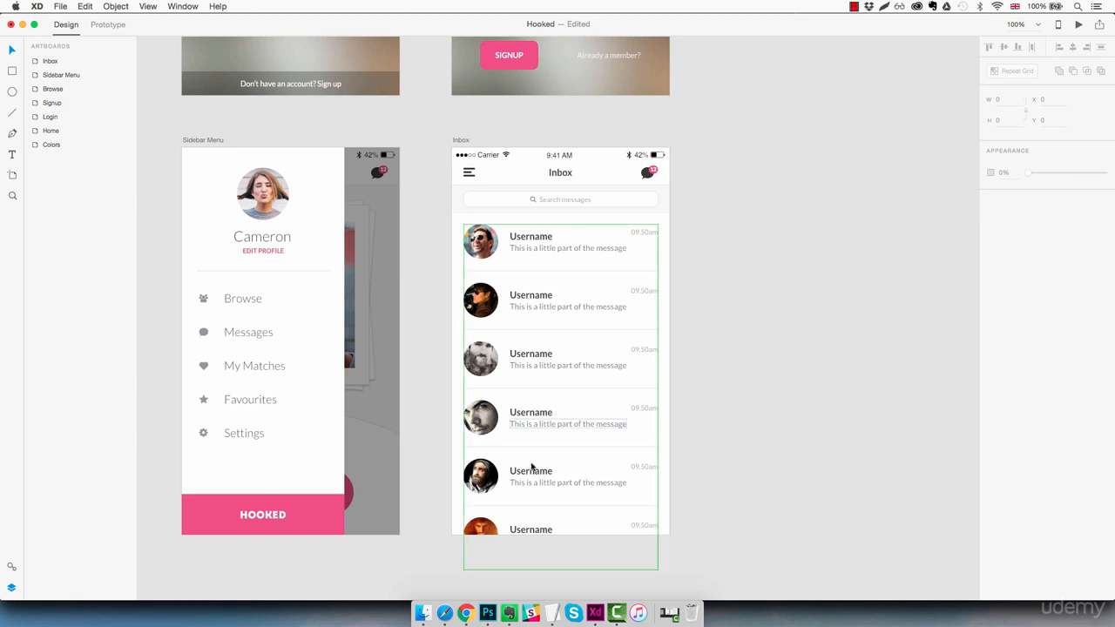
- Drop the six-name TextEdit list onto the first Username so each row gets a different name
{"action": "left_click", "coordinate": [551, 612]}
{"action": "left_click", "coordinate": [489, 567]}
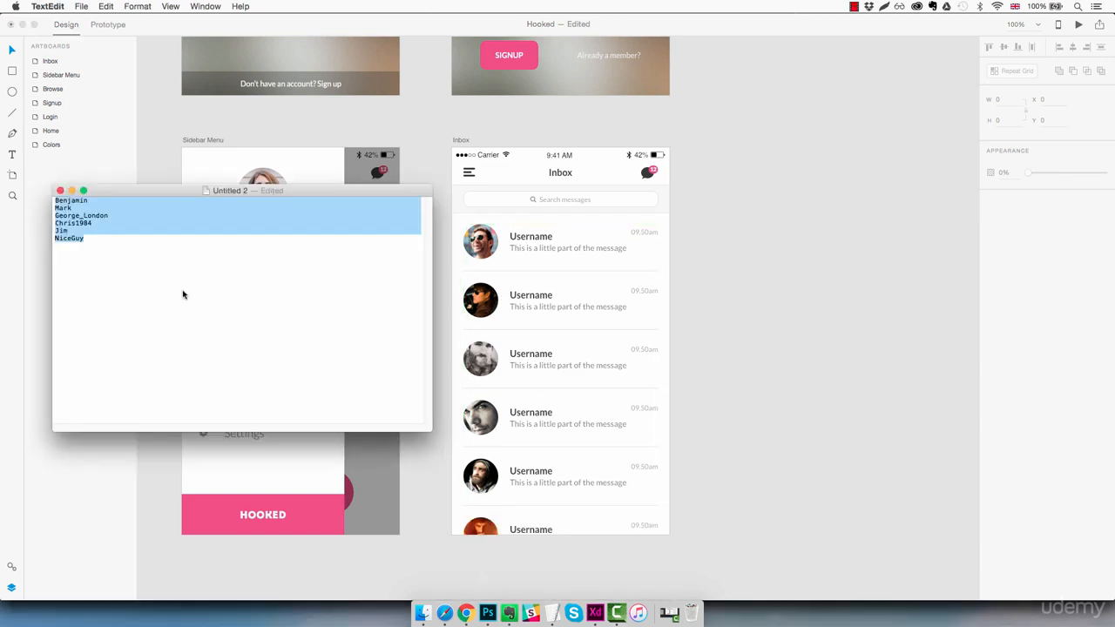
{"action": "left_click", "coordinate": [138, 244]}
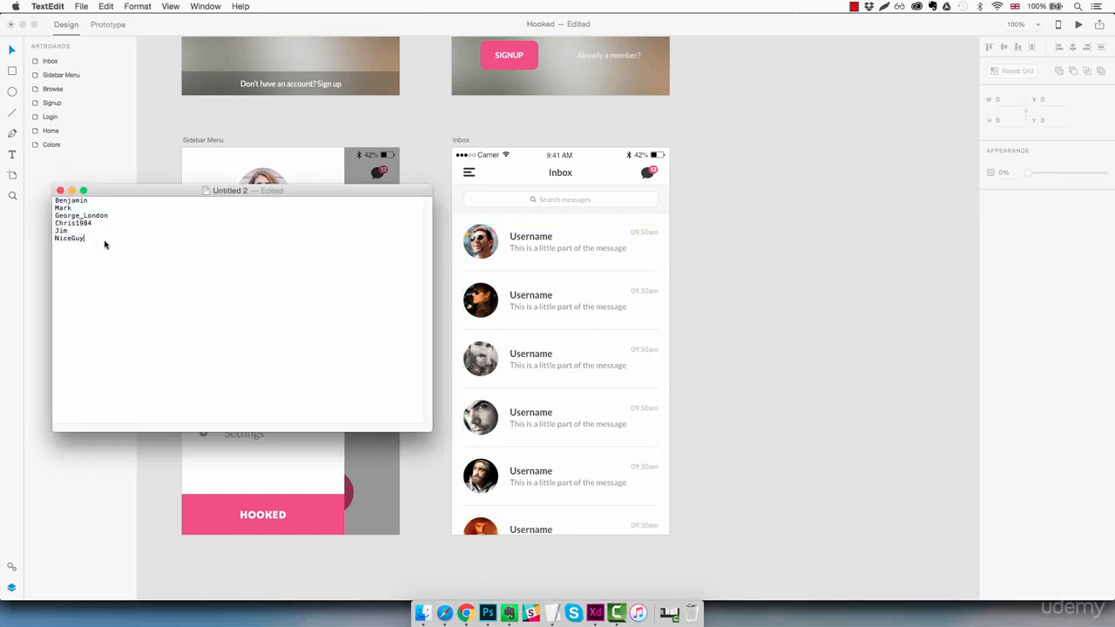
{"action": "left_click_drag", "start_coordinate": [105, 245], "coordinate": [53, 203]}
{"action": "left_click", "coordinate": [158, 293]}
{"action": "left_click_drag", "start_coordinate": [205, 193], "coordinate": [549, 240]}
{"action": "left_click", "coordinate": [723, 281]}
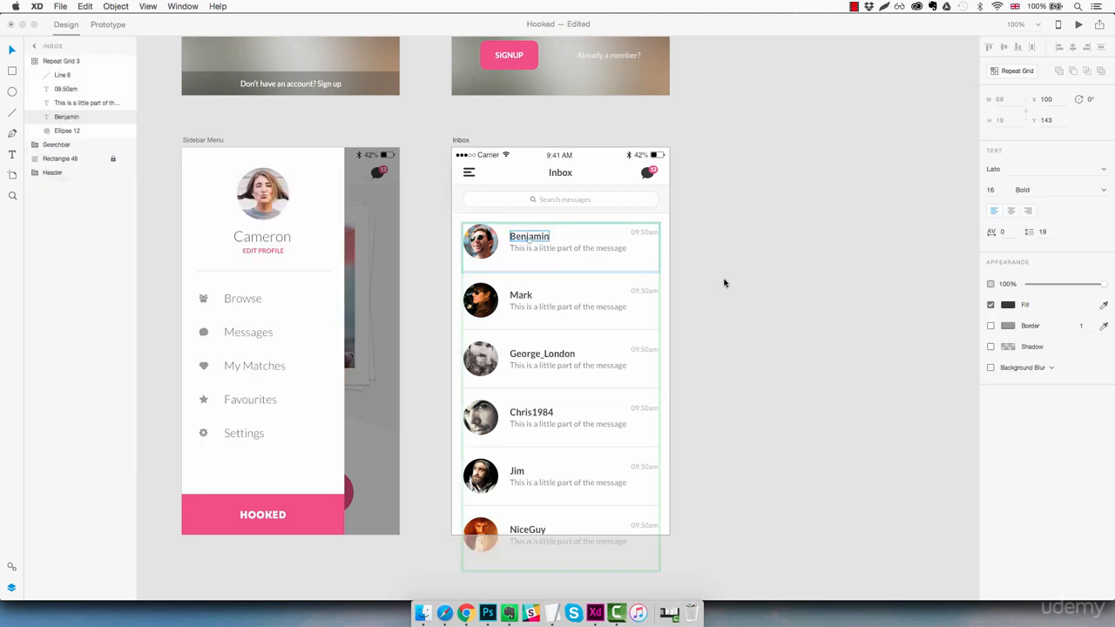
{"action": "left_click", "coordinate": [761, 263]}
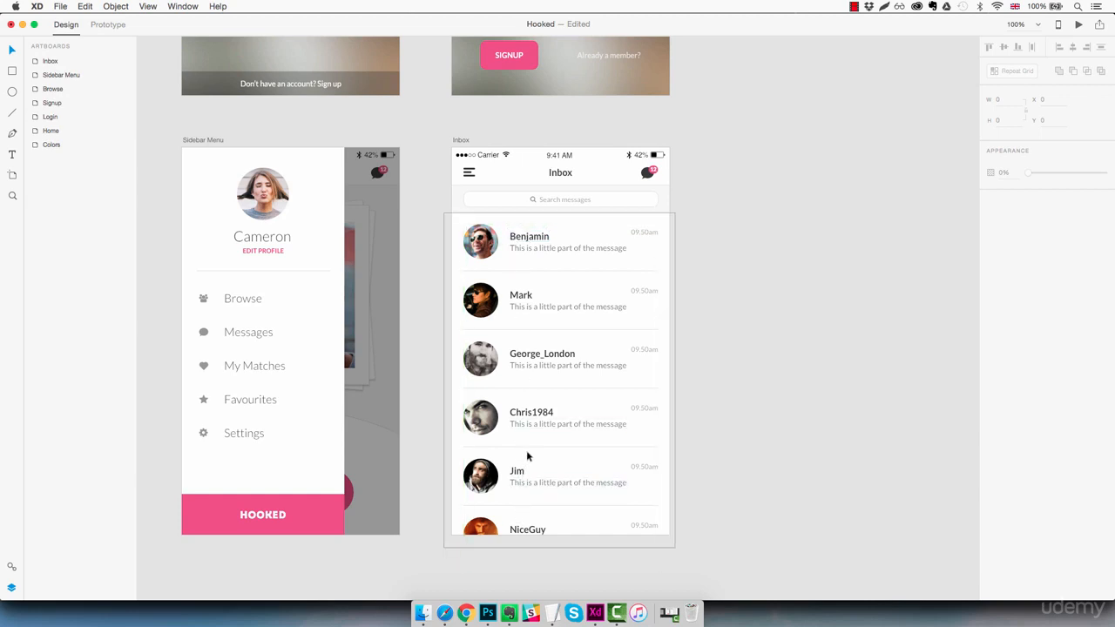
- Drop the sample-messages note onto the preview text, starting with 'Hey! How was the concert last night?'
{"action": "mouse_move", "coordinate": [553, 611]}
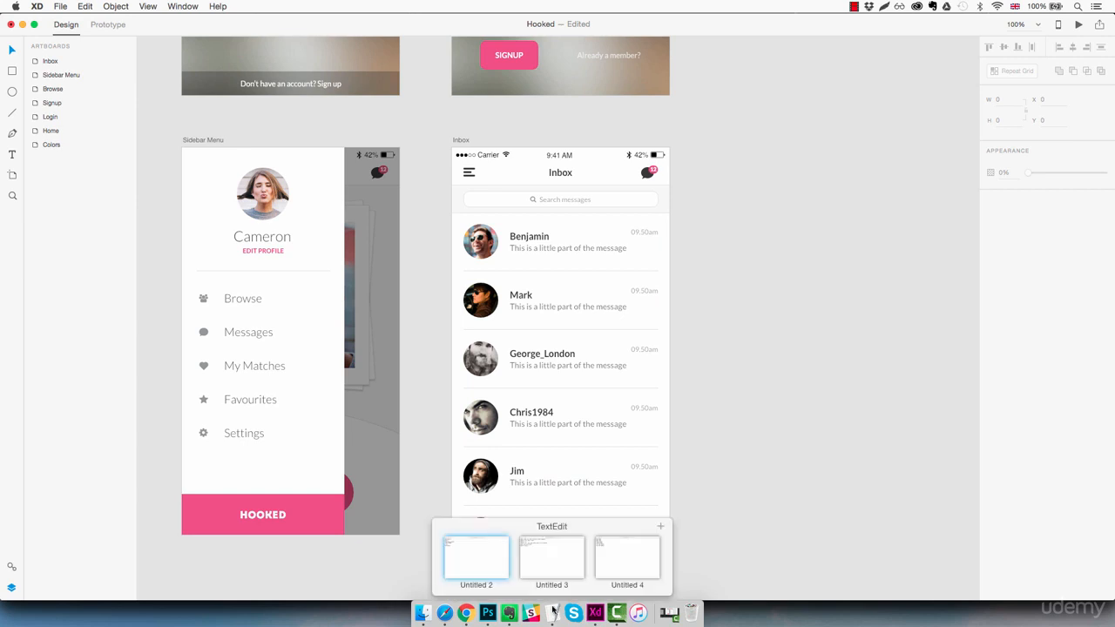
{"action": "left_click", "coordinate": [548, 567]}
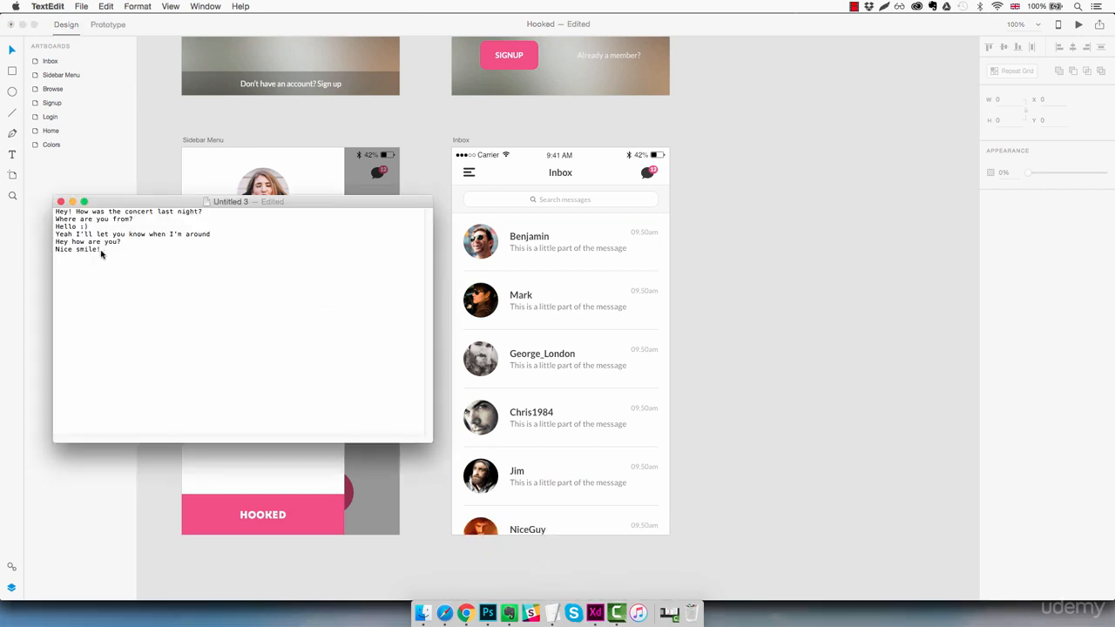
{"action": "left_click_drag", "start_coordinate": [102, 252], "coordinate": [61, 244]}
{"action": "left_click", "coordinate": [224, 250]}
{"action": "left_click_drag", "start_coordinate": [207, 202], "coordinate": [600, 251]}
{"action": "left_click", "coordinate": [684, 355]}
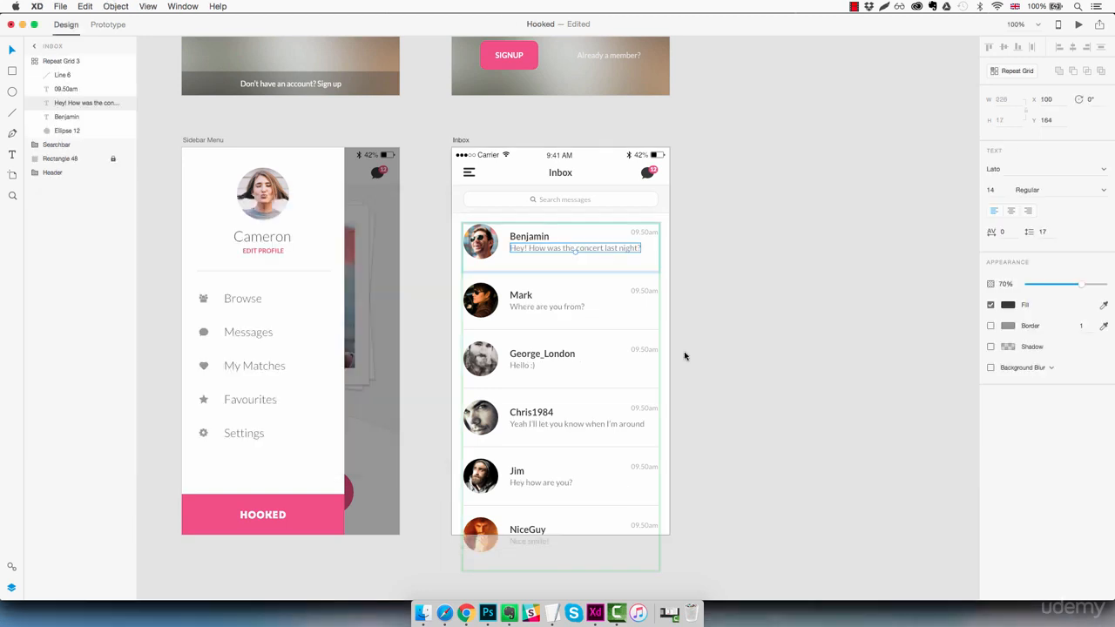
{"action": "left_click", "coordinate": [705, 350]}
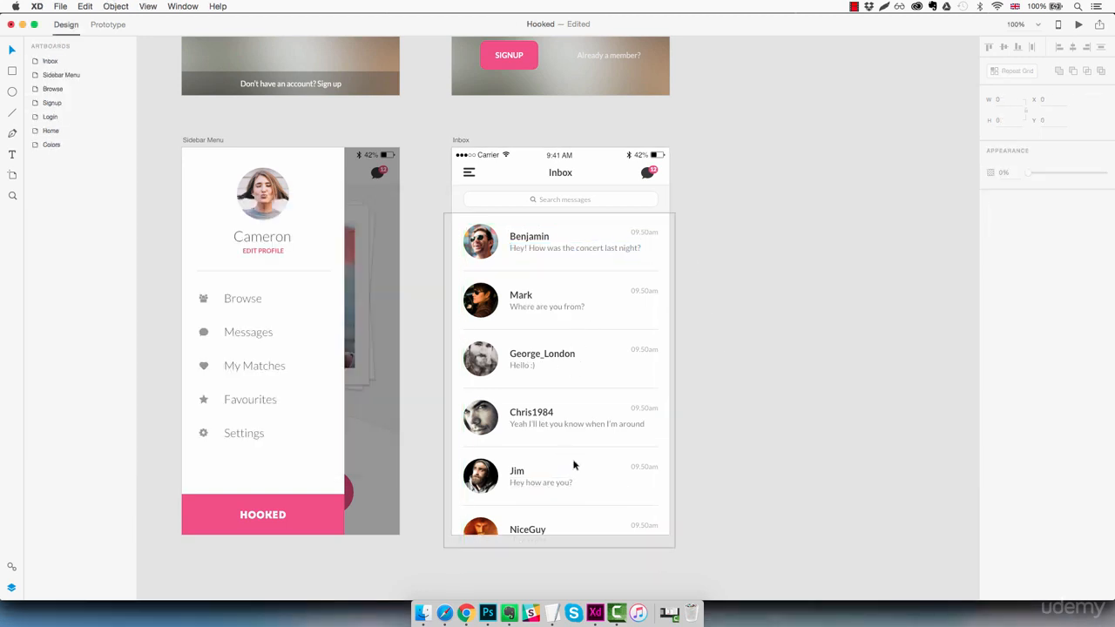
- Drop the timestamps note onto the row times, from 09.40am and 09.12am down to 14 Sep 2016
{"action": "mouse_move", "coordinate": [556, 609]}
{"action": "left_click", "coordinate": [620, 563]}
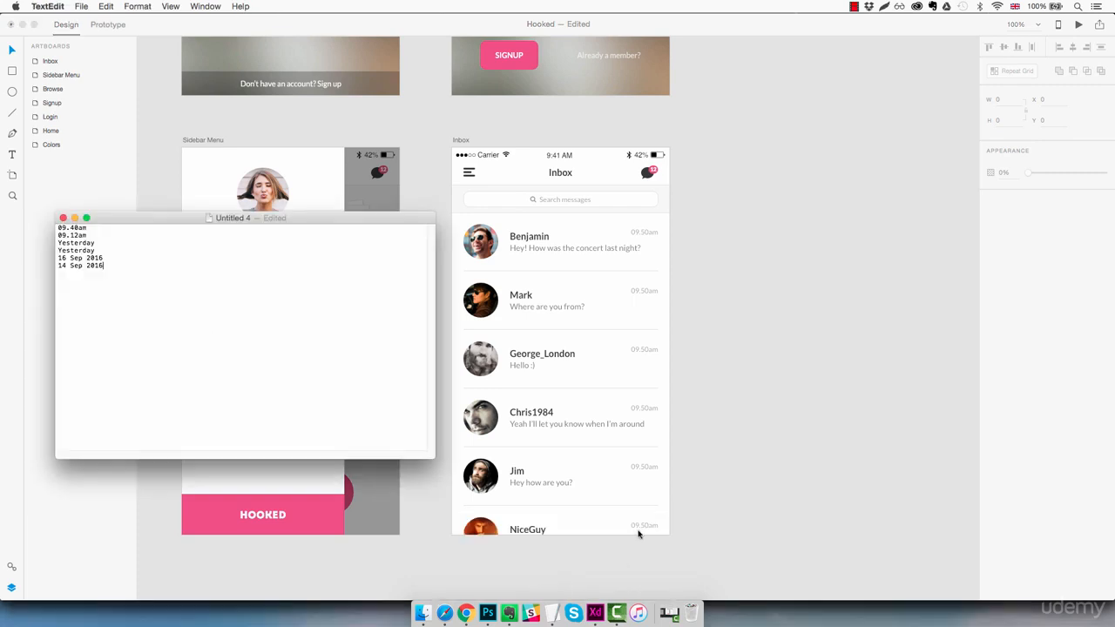
{"action": "left_click_drag", "start_coordinate": [203, 220], "coordinate": [645, 233]}
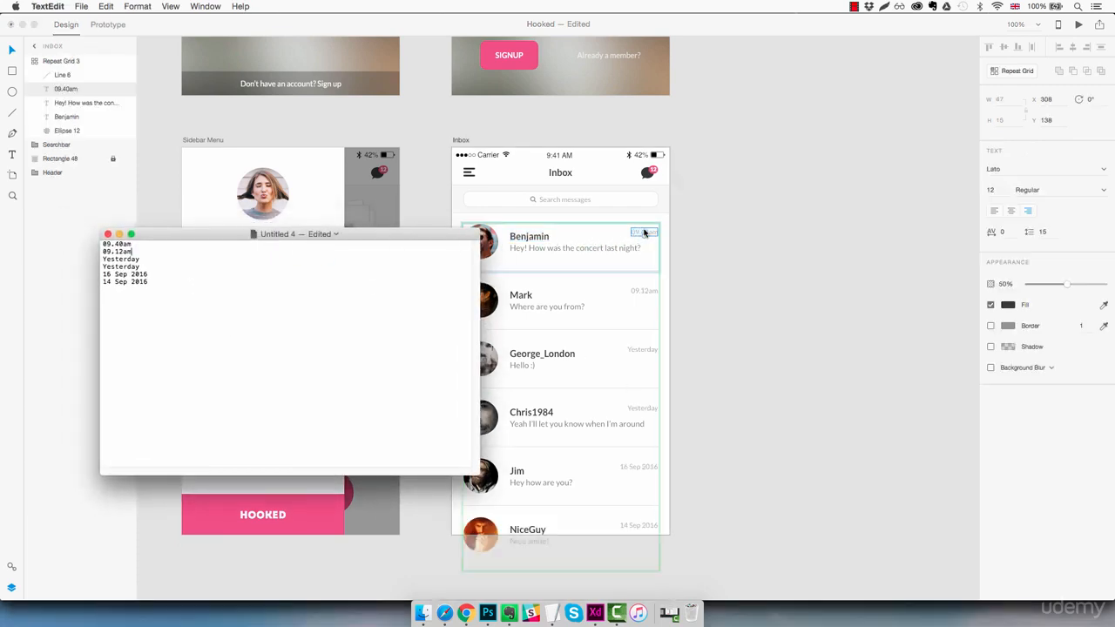
{"action": "left_click_drag", "start_coordinate": [389, 237], "coordinate": [354, 223]}
{"action": "left_click", "coordinate": [798, 321]}
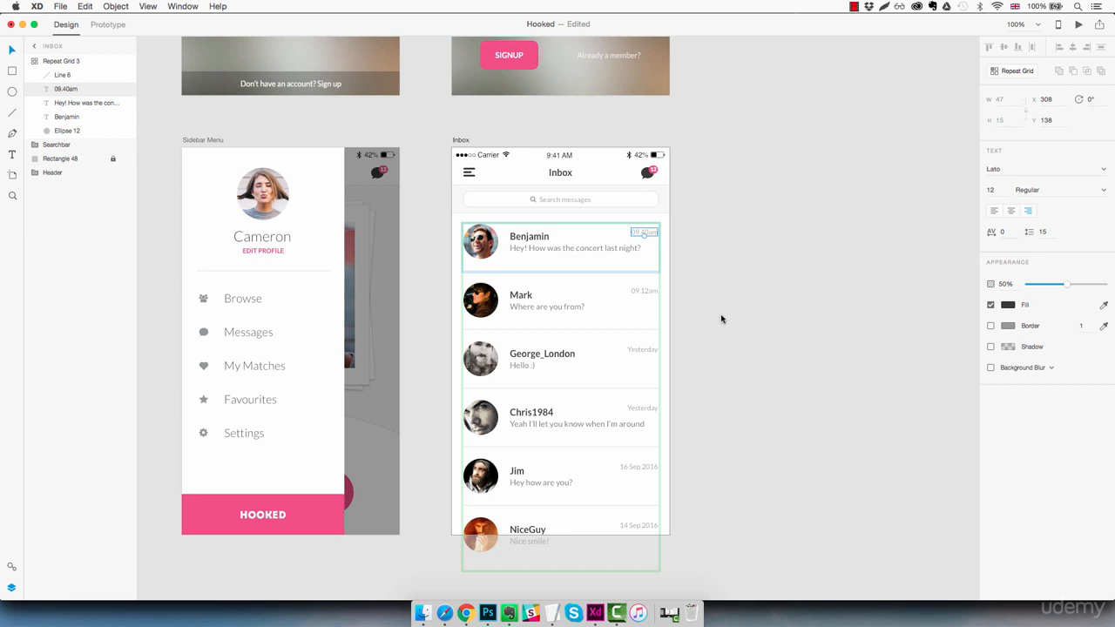
- Nudge the repeat grid's message previews down one step and the 09.40am timestamps up one step
{"action": "left_click", "coordinate": [592, 248]}
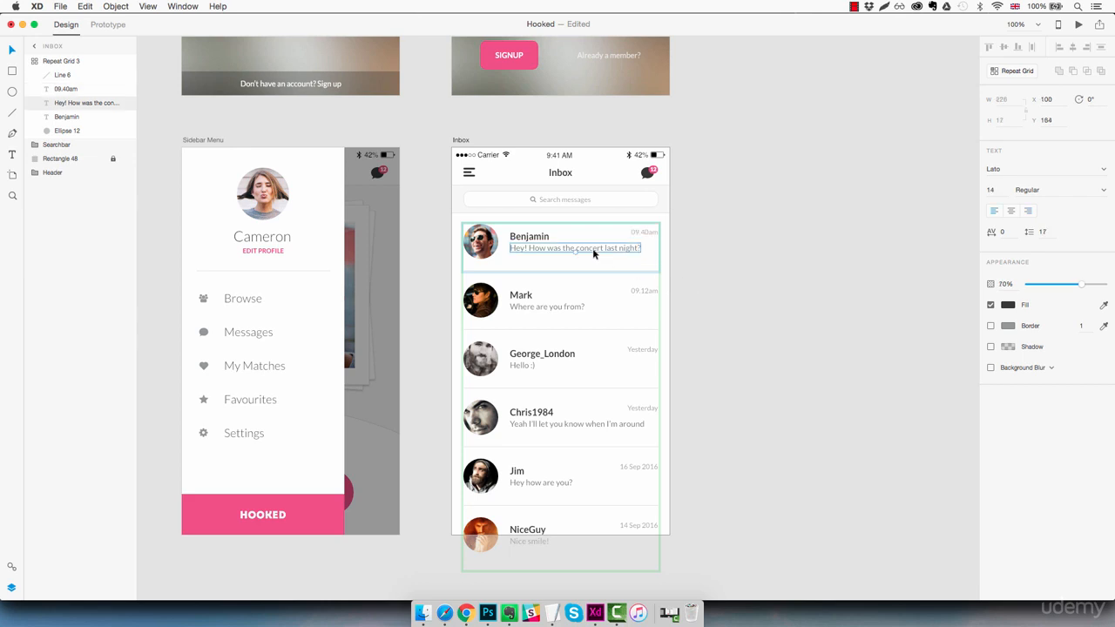
{"action": "left_click", "coordinate": [537, 238]}
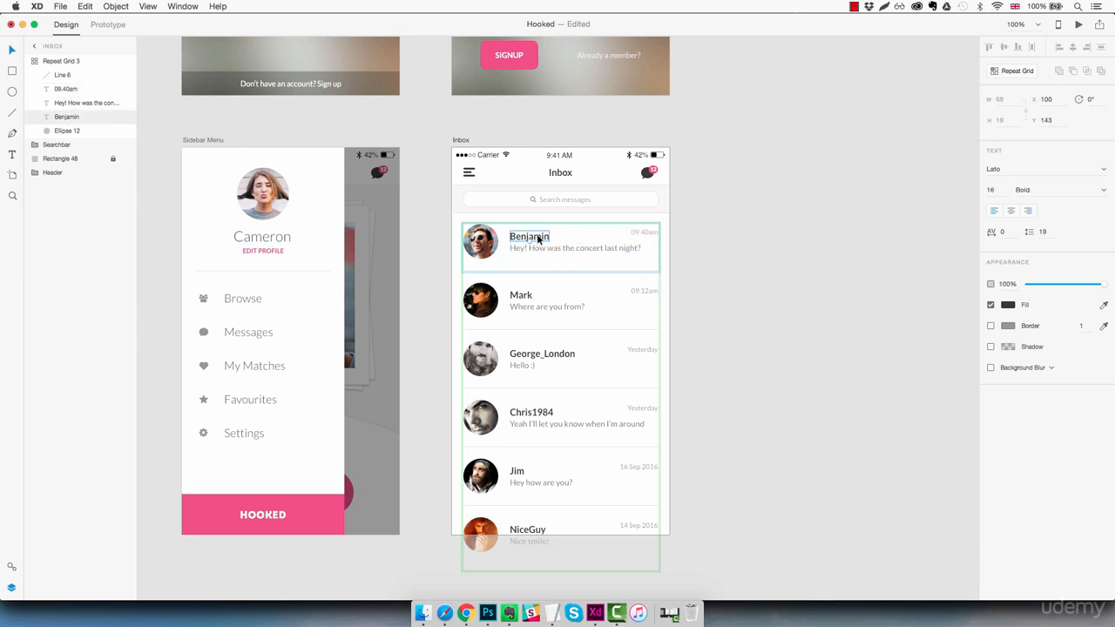
{"action": "left_click", "coordinate": [540, 250]}
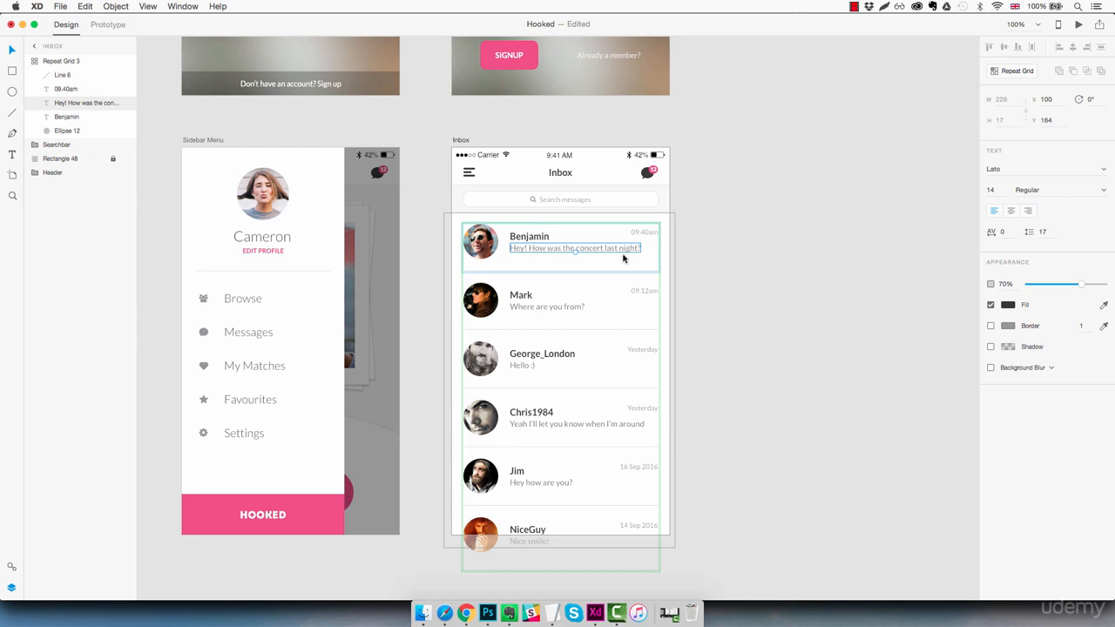
{"action": "key", "text": "Down"}
{"action": "key", "text": "Down"}
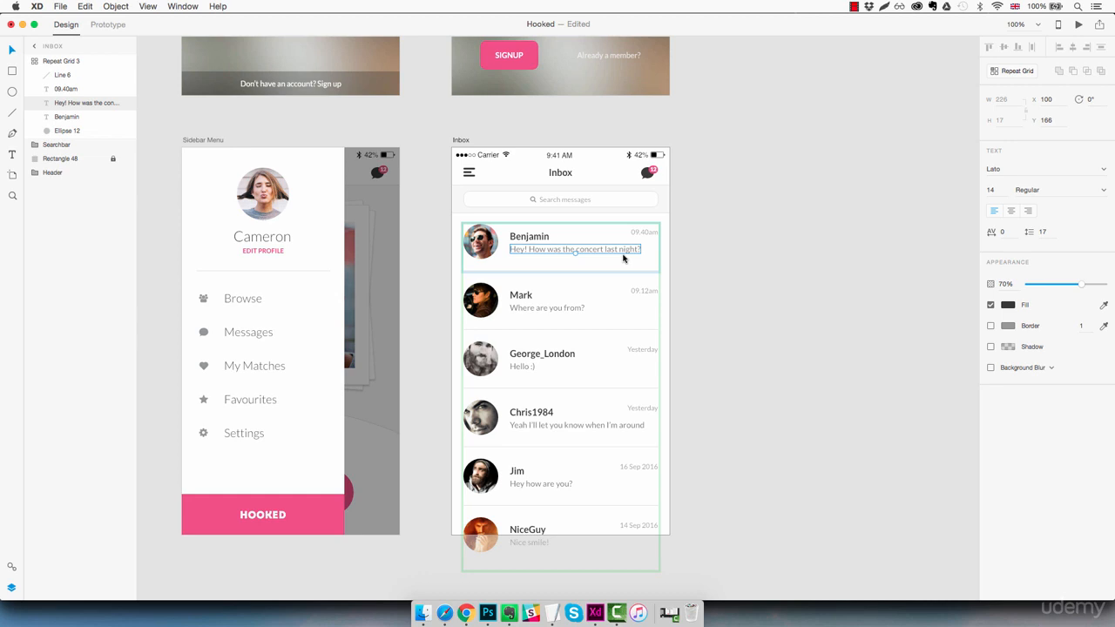
{"action": "left_click", "coordinate": [643, 233]}
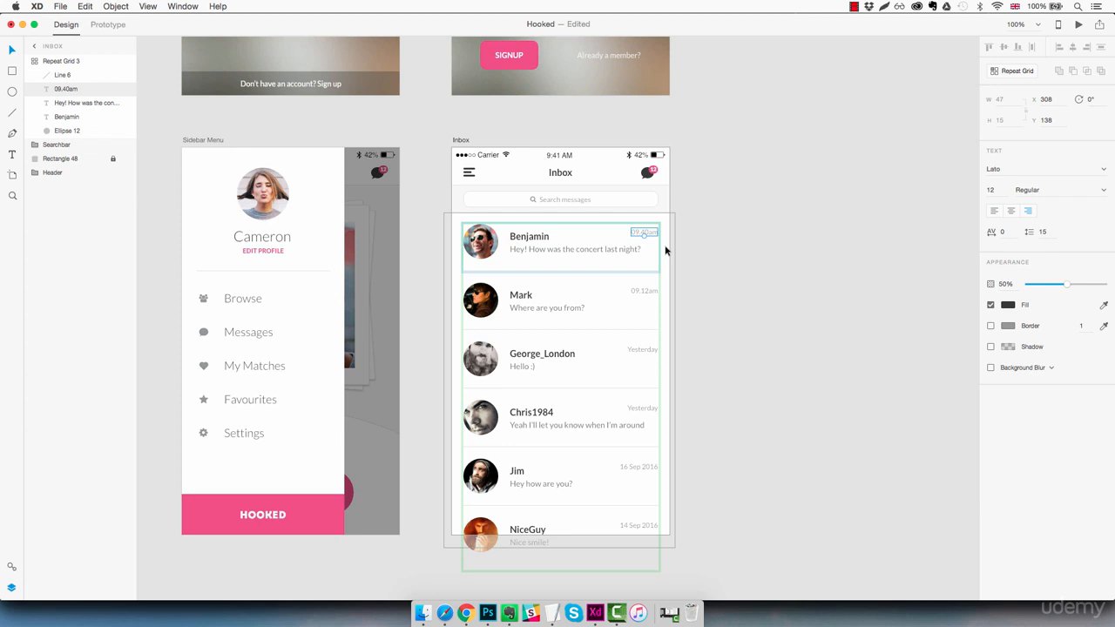
{"action": "key", "text": "Up"}
{"action": "key", "text": "Up"}
{"action": "key", "text": "Up"}
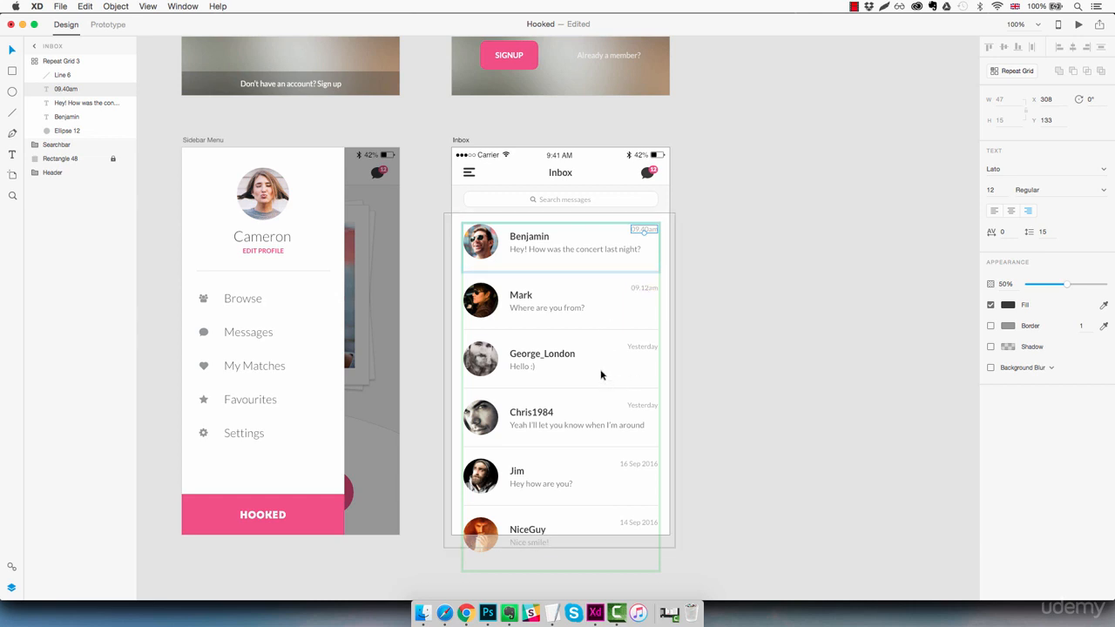
{"action": "scroll", "coordinate": [600, 371], "scroll_direction": "left", "scroll_amount": 1}
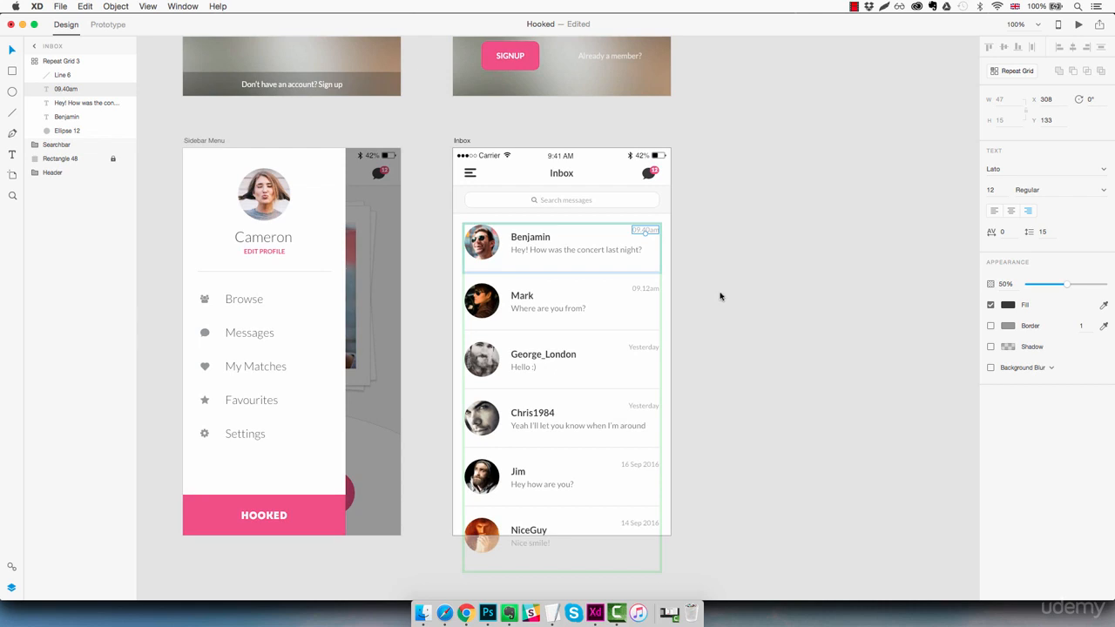
{"action": "left_click", "coordinate": [696, 271]}
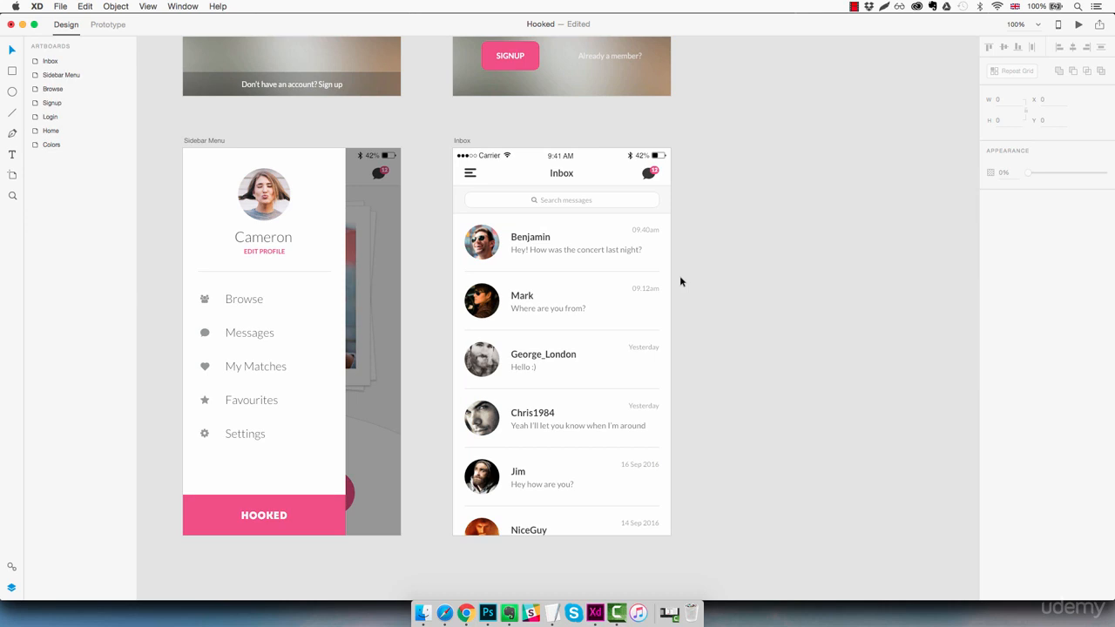
- Draw a 45 by 15 borderless rectangle under Benjamin's avatar
{"action": "key", "text": "z"}
{"action": "left_click", "coordinate": [573, 257]}
{"action": "key", "text": "space"}
{"action": "left_click_drag", "start_coordinate": [468, 269], "coordinate": [502, 278]}
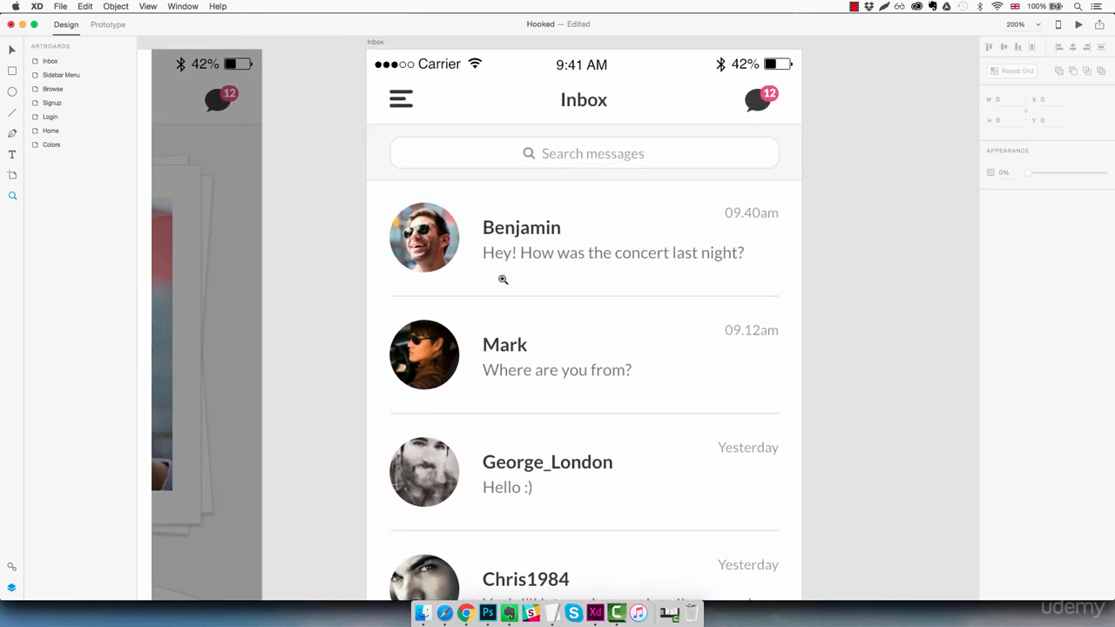
{"action": "key", "text": "r"}
{"action": "left_click_drag", "start_coordinate": [398, 259], "coordinate": [451, 276]}
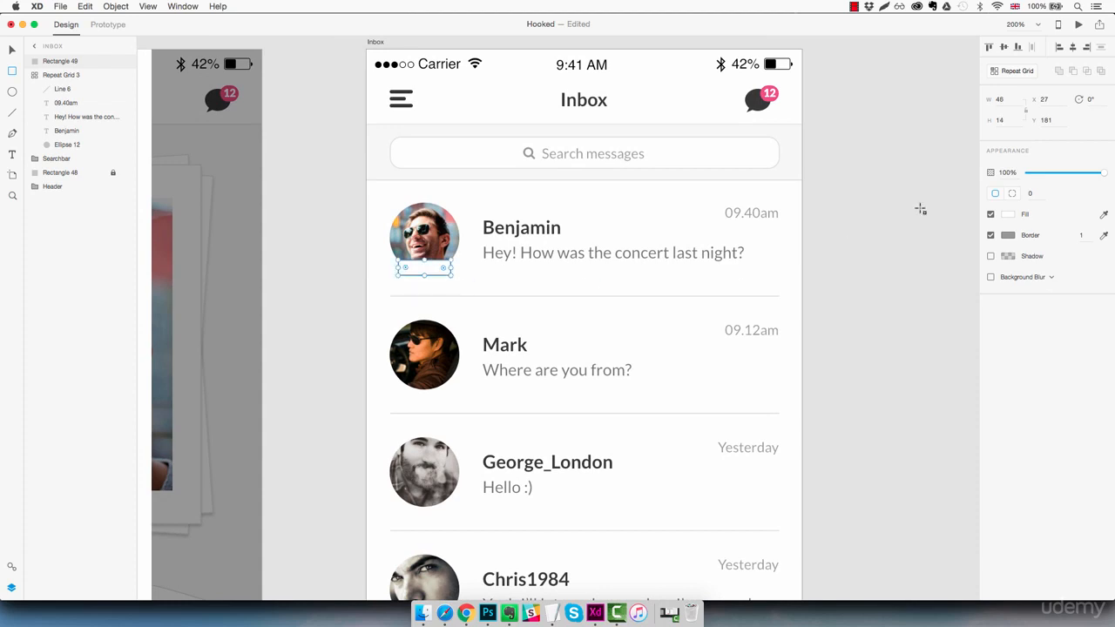
{"action": "left_click", "coordinate": [1013, 102]}
{"action": "key", "text": "Down"}
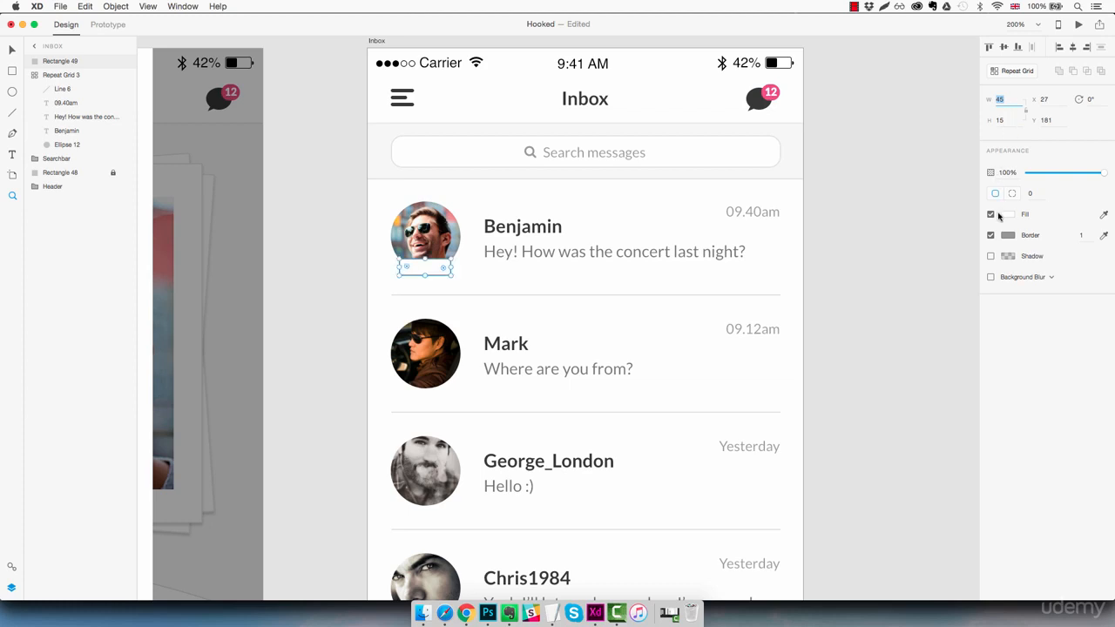
{"action": "left_click", "coordinate": [990, 237]}
- Fill the rectangle with the green swatch from the colour palette
{"action": "key", "text": "super+minus"}
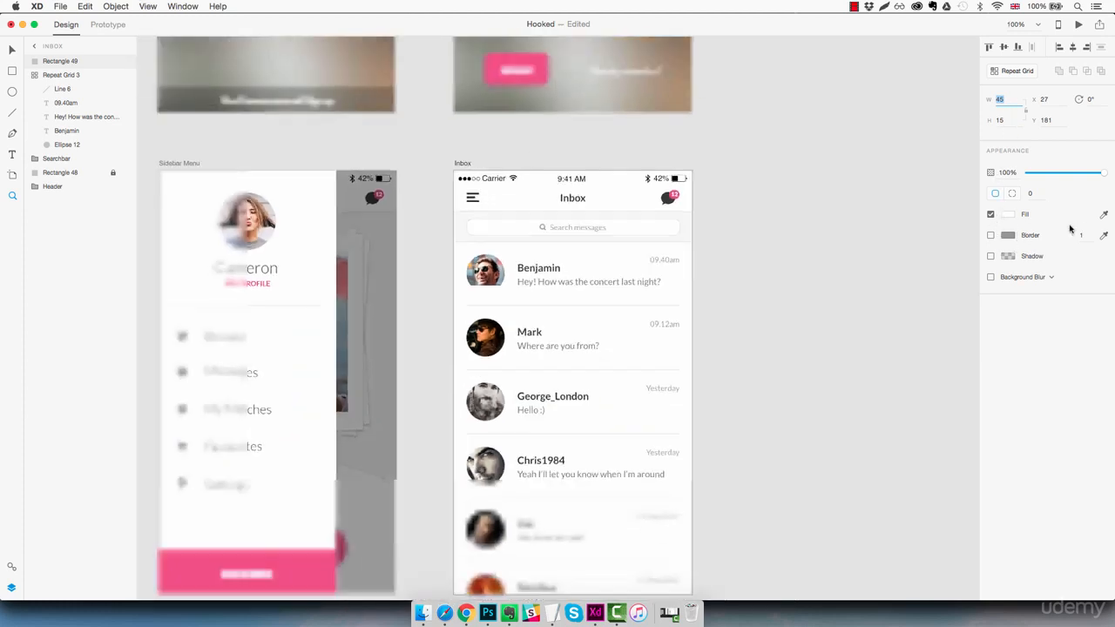
{"action": "key", "text": "super+0"}
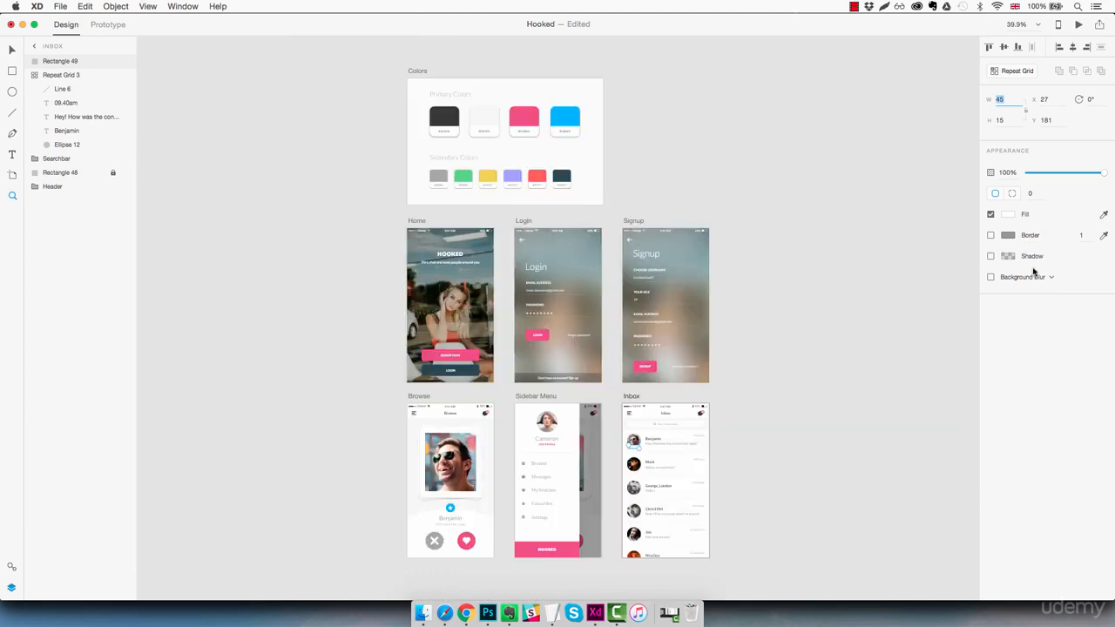
{"action": "left_click", "coordinate": [1103, 216]}
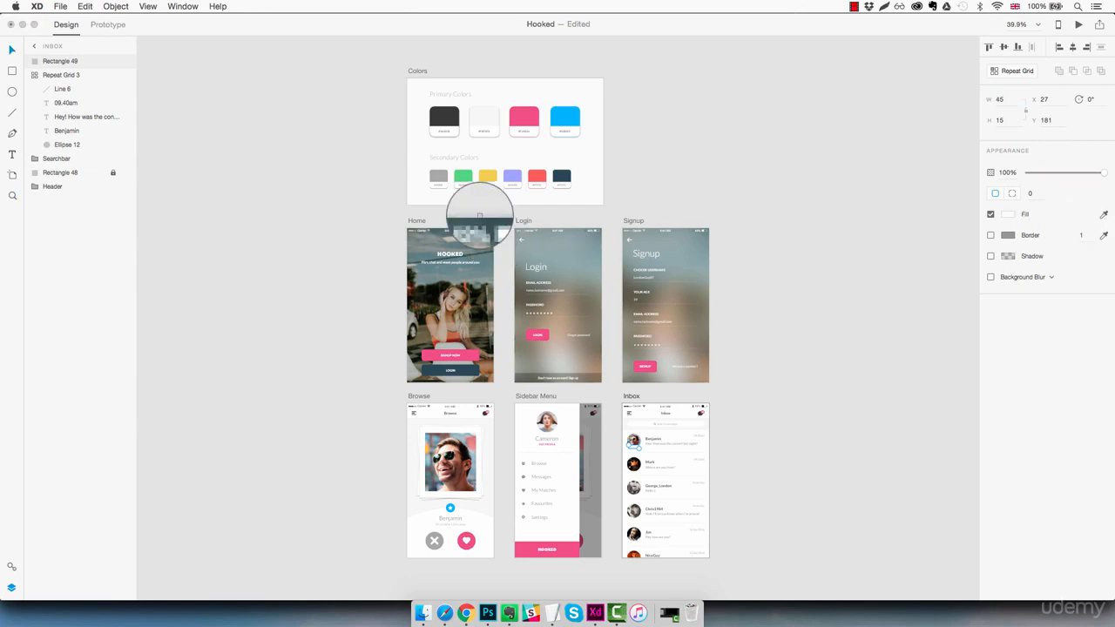
{"action": "left_click", "coordinate": [464, 177]}
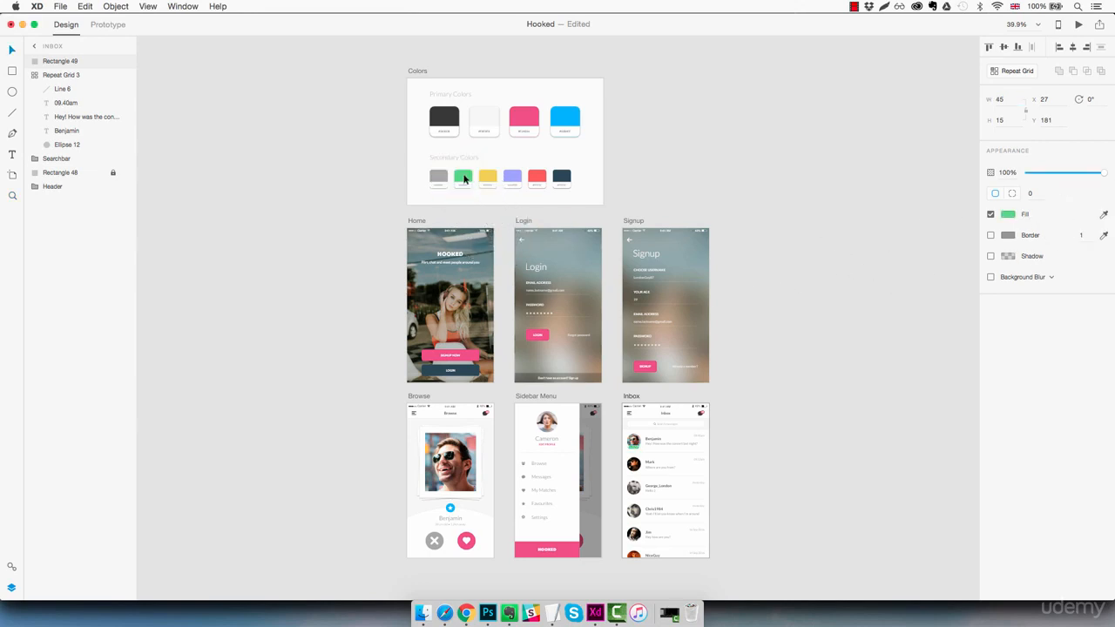
- Round the green rectangle's corners to a radius of 10
{"action": "key", "text": "z"}
{"action": "left_click", "coordinate": [636, 451]}
{"action": "left_click", "coordinate": [637, 451]}
{"action": "left_click", "coordinate": [643, 453]}
{"action": "left_click", "coordinate": [650, 456]}
{"action": "key", "text": "space"}
{"action": "left_click_drag", "start_coordinate": [717, 475], "coordinate": [455, 443]}
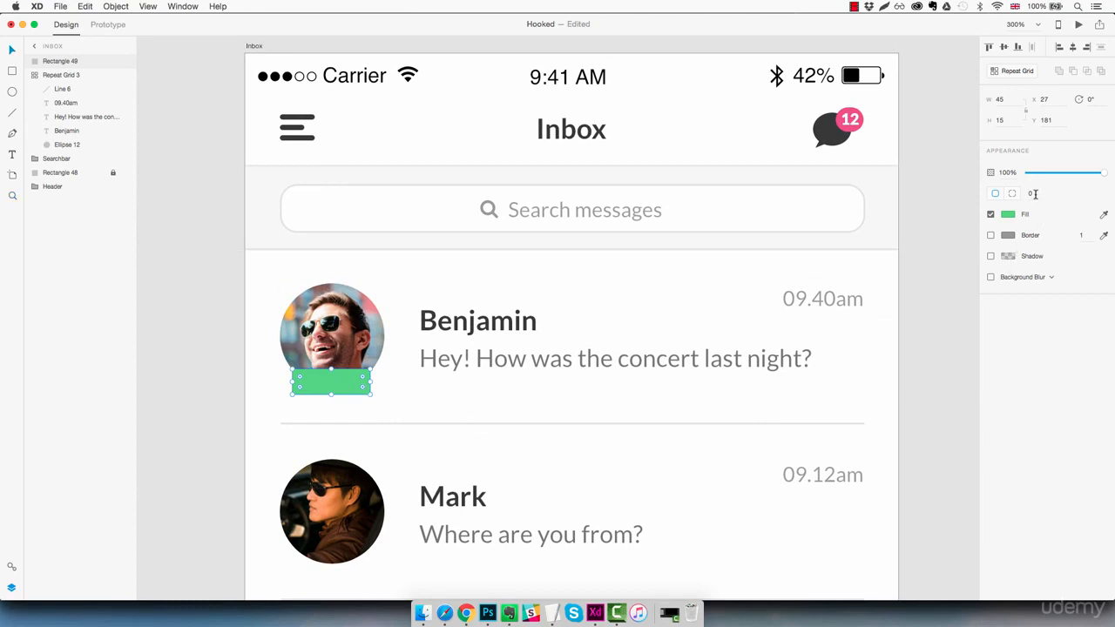
{"action": "left_click_drag", "start_coordinate": [1034, 193], "coordinate": [1046, 198]}
{"action": "key", "text": "Up"}
{"action": "key", "text": "Escape"}
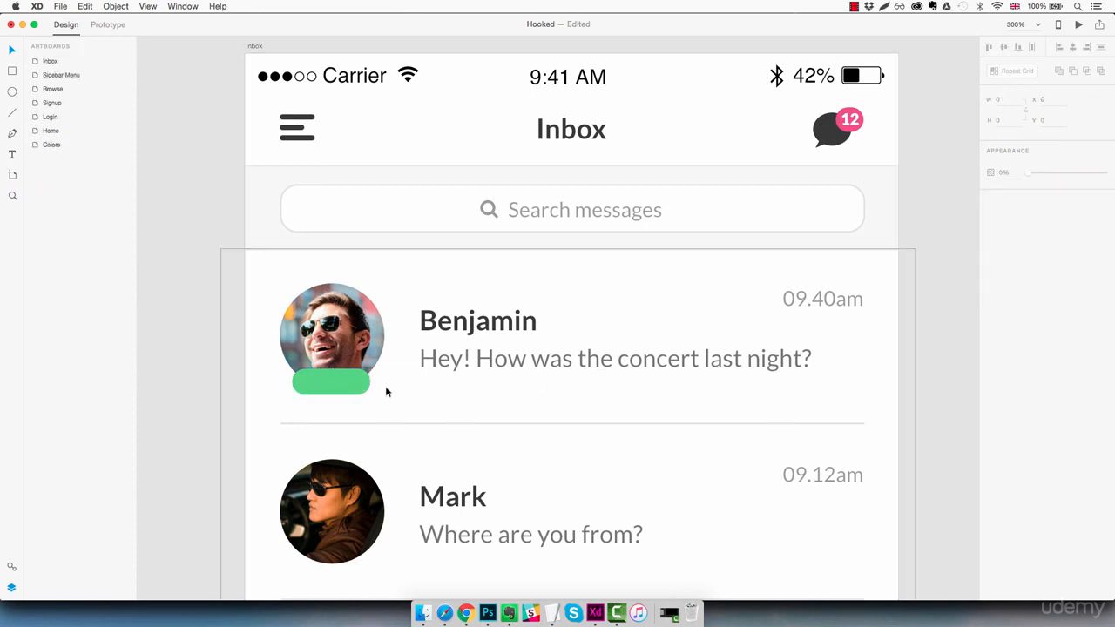
- Add an 'ONLINE' text label and set its font to Lato
{"action": "key", "text": "t"}
{"action": "left_click", "coordinate": [420, 394]}
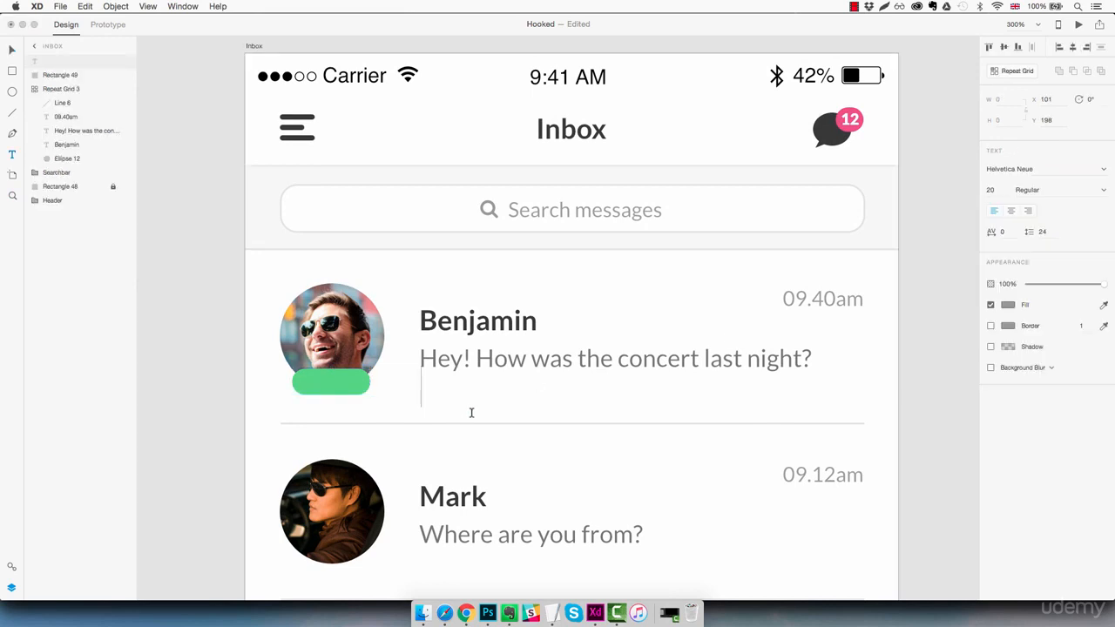
{"action": "type", "text": "ONLINE"}
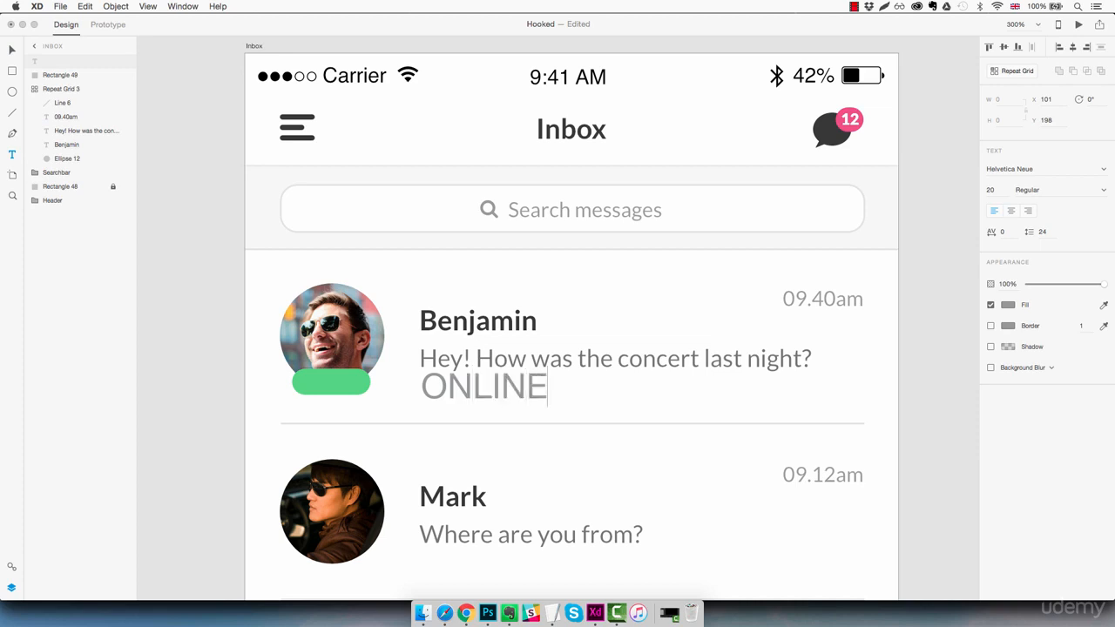
{"action": "key", "text": "super+a"}
{"action": "left_click", "coordinate": [1045, 170]}
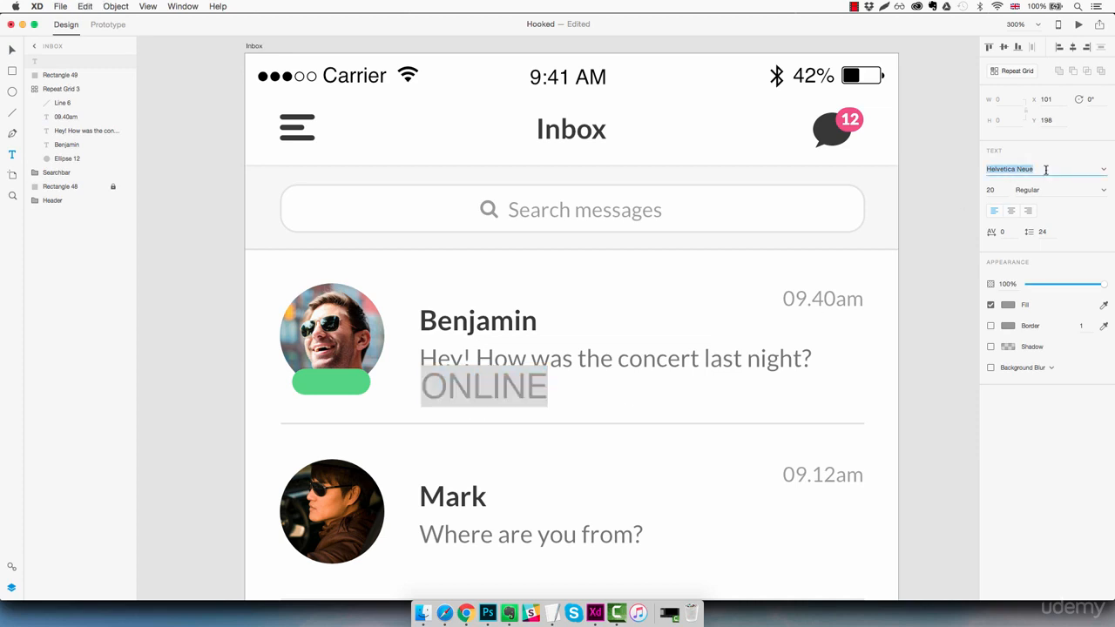
{"action": "type", "text": "Lato"}
{"action": "key", "text": "Escape"}
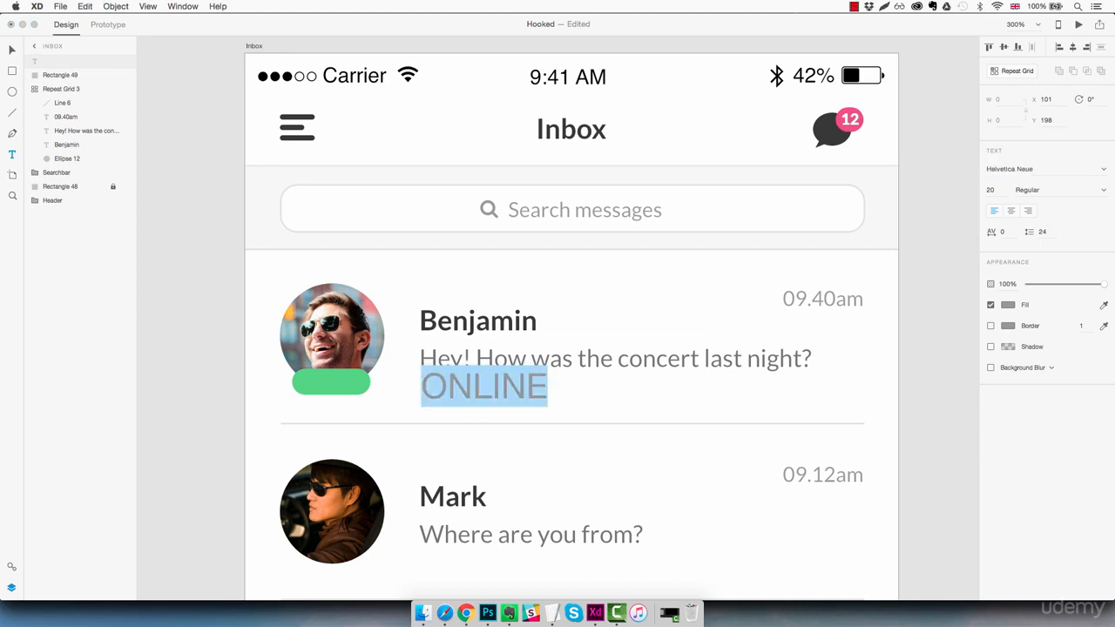
{"action": "left_click", "coordinate": [1041, 170]}
{"action": "type", "text": "Lato"}
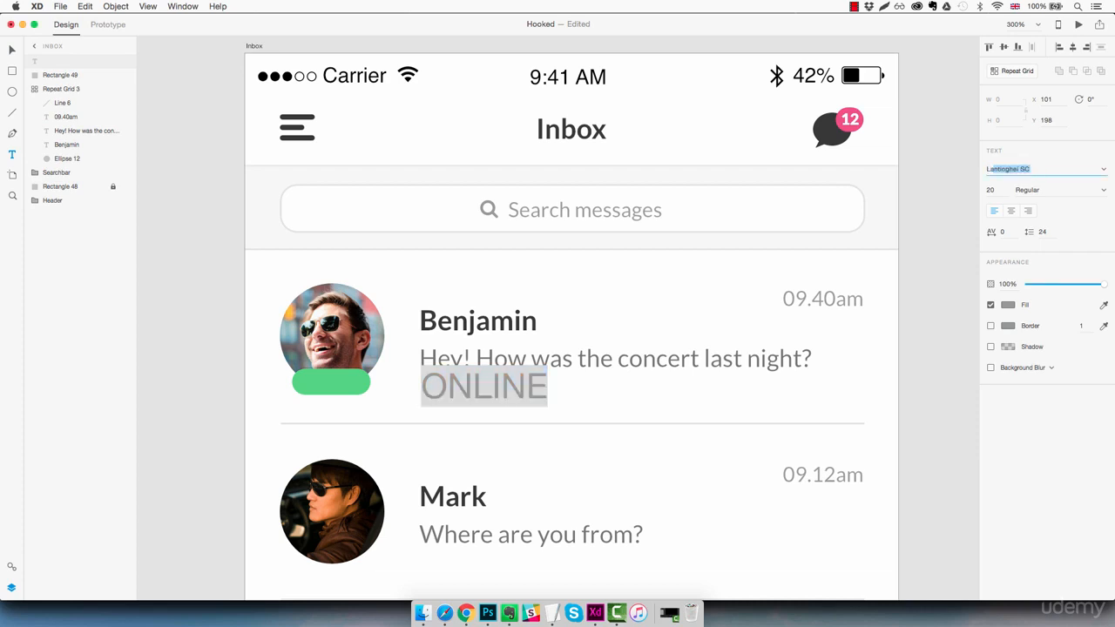
{"action": "key", "text": "Return"}
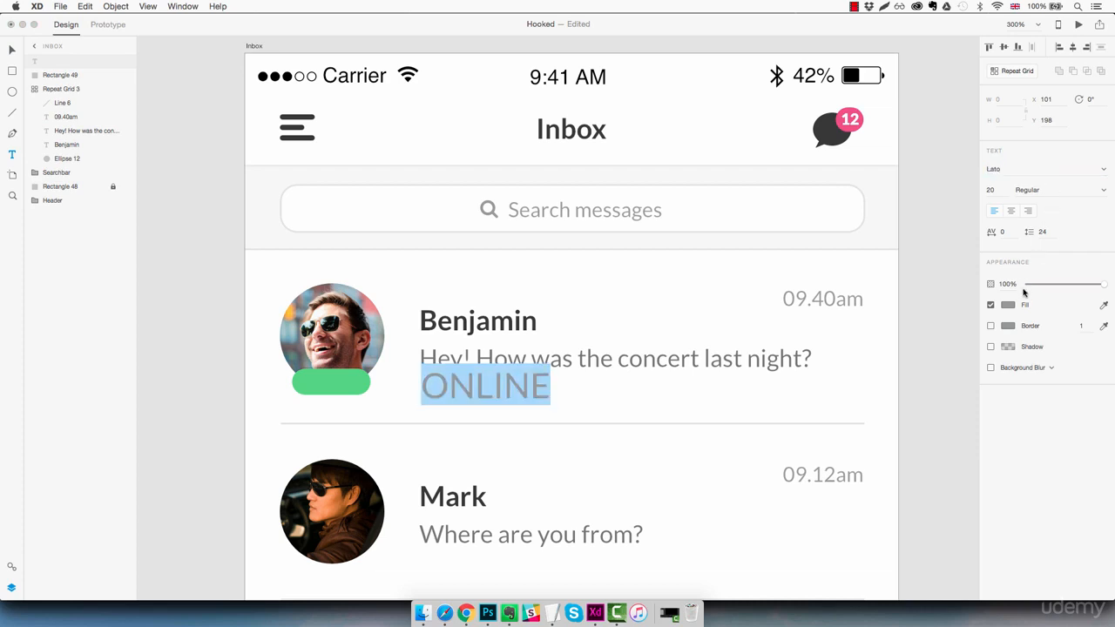
{"action": "left_click", "coordinate": [1008, 307]}
- Make the ONLINE text white (#FFFFFF), size 9, Black weight
{"action": "left_click_drag", "start_coordinate": [893, 251], "coordinate": [832, 214]}
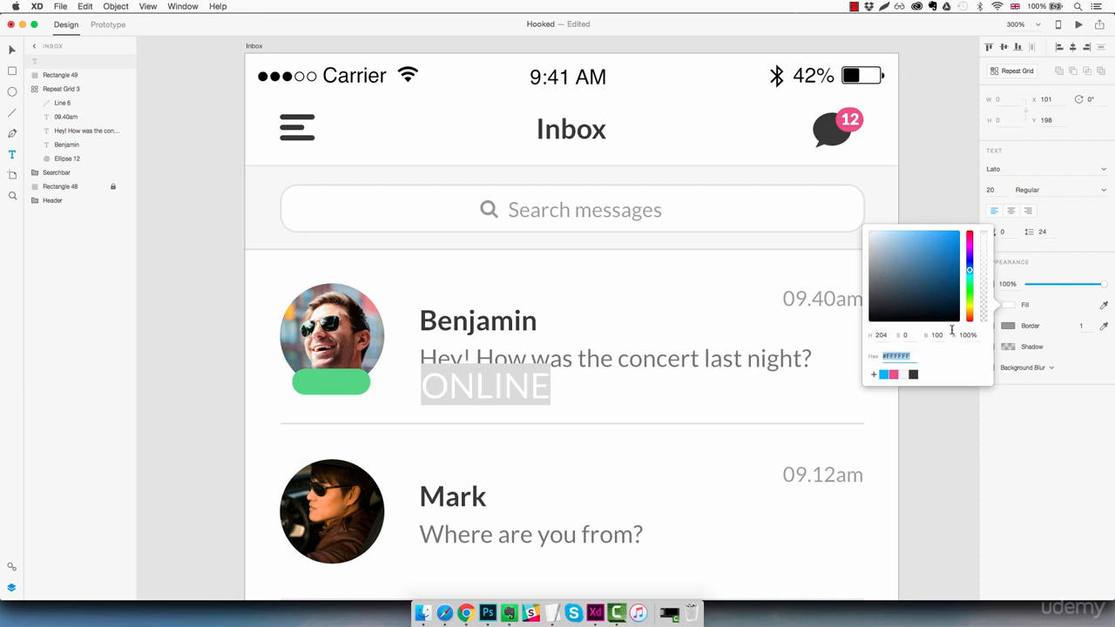
{"action": "left_click", "coordinate": [1000, 190]}
{"action": "type", "text": "10"}
{"action": "key", "text": "Return"}
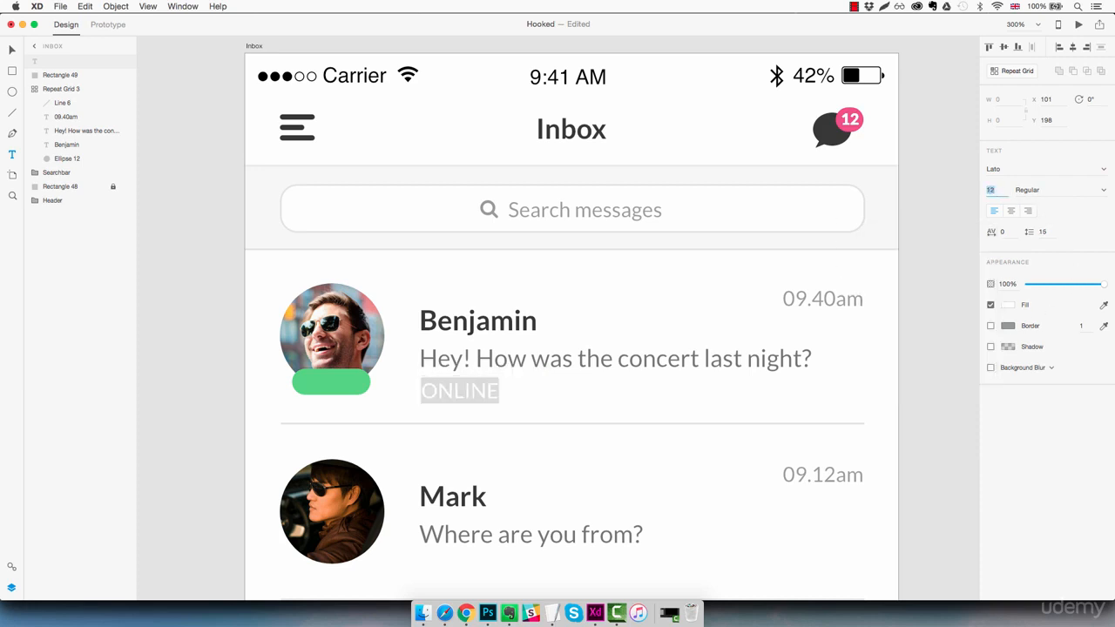
{"action": "key", "text": "Down"}
{"action": "left_click", "coordinate": [1102, 192]}
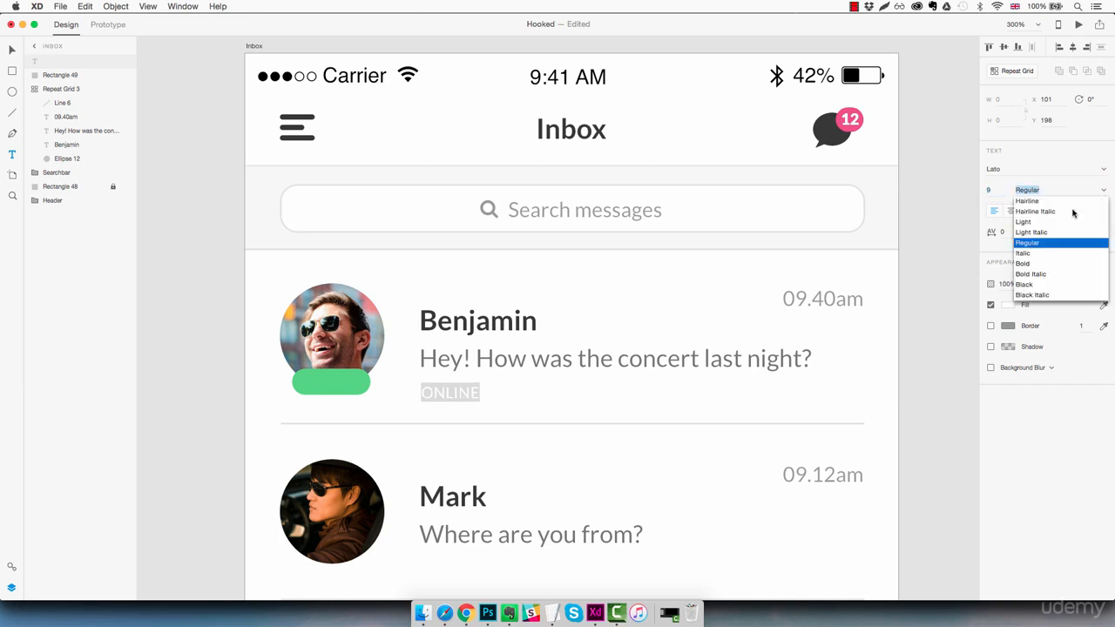
{"action": "left_click", "coordinate": [1028, 284]}
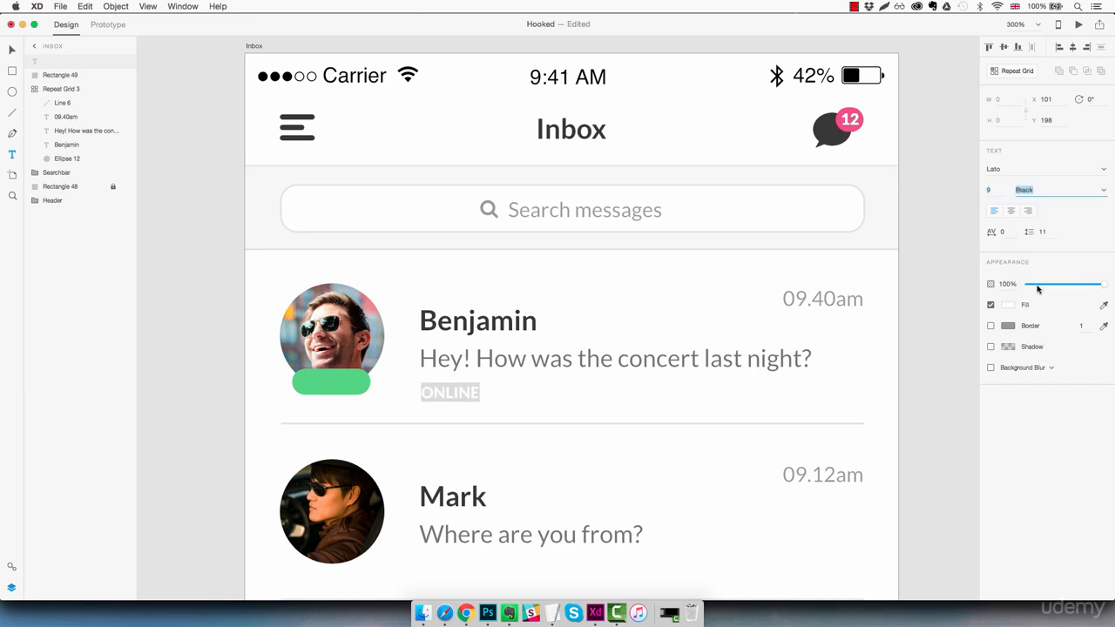
{"action": "key", "text": "BackSpace"}
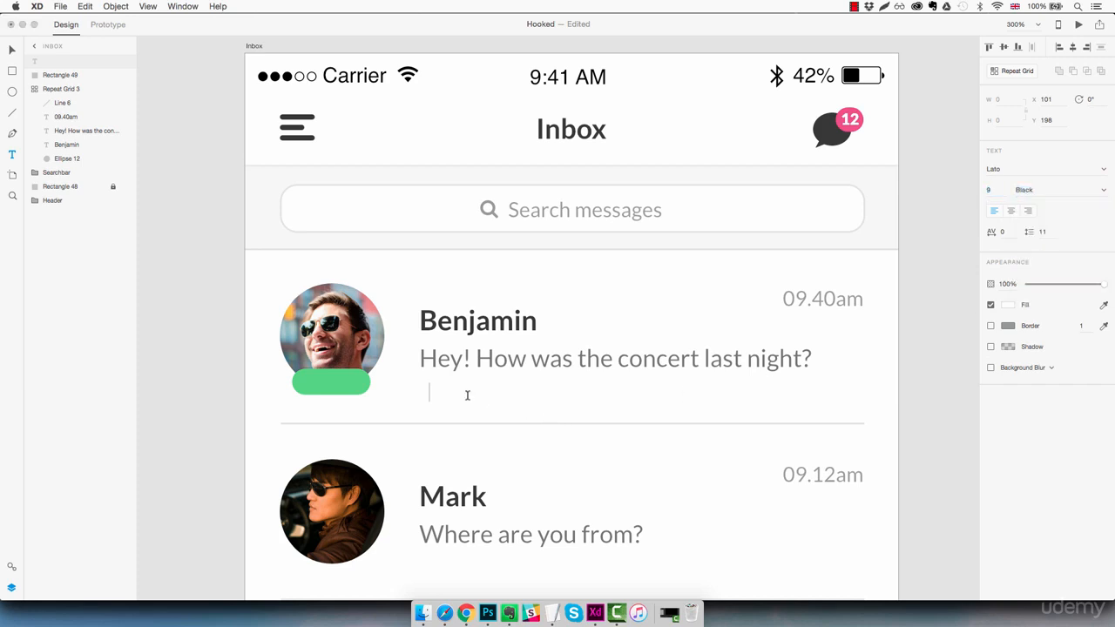
{"action": "key", "text": "super+z"}
{"action": "key", "text": "Escape"}
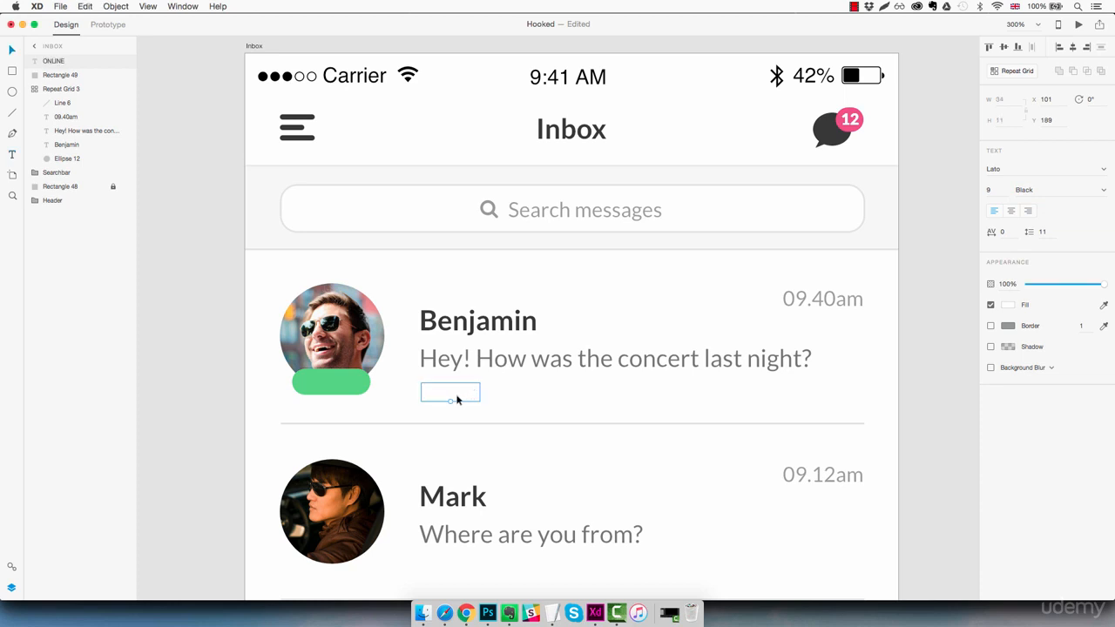
- Position the ONLINE label centred on Benjamin's green pill, then select label and pill together
{"action": "left_click_drag", "start_coordinate": [458, 399], "coordinate": [338, 388]}
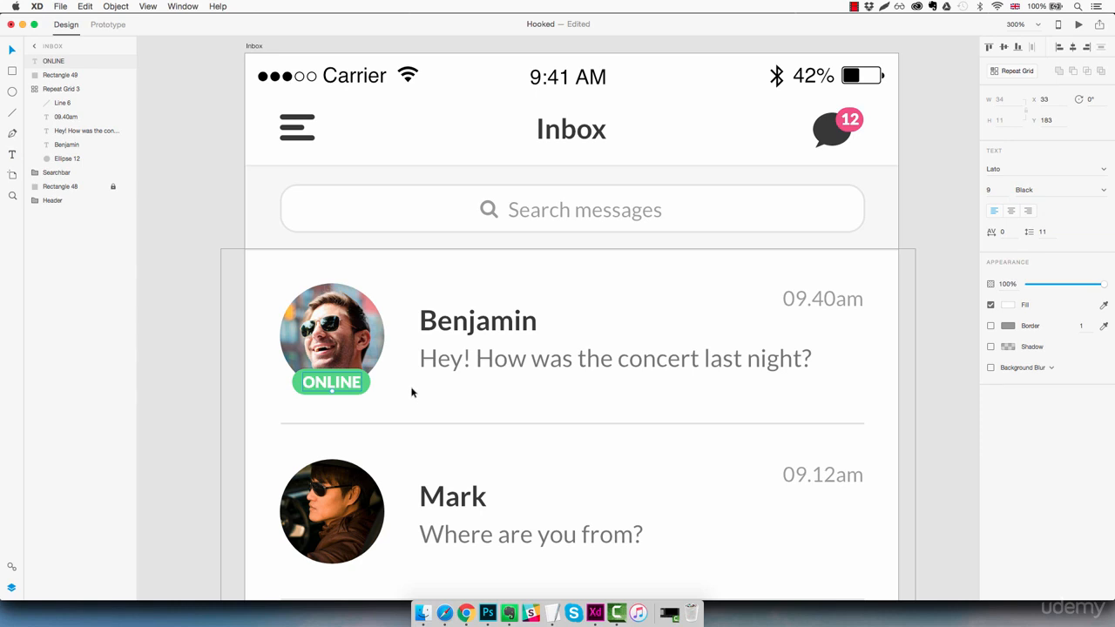
{"action": "left_click", "coordinate": [412, 392]}
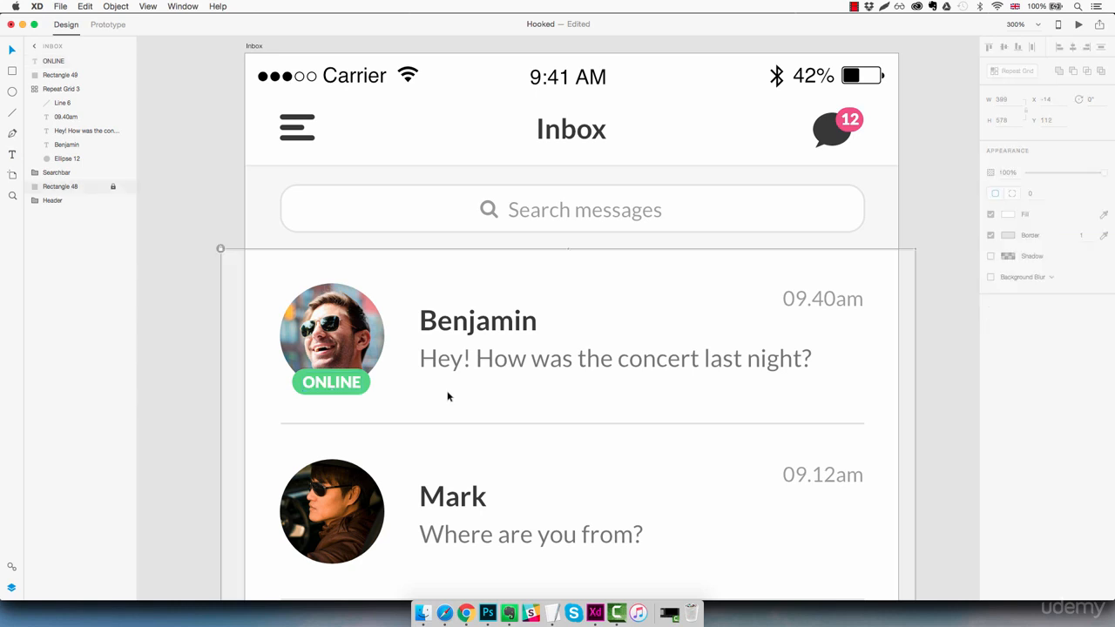
{"action": "key", "text": "super+1"}
{"action": "scroll", "coordinate": [448, 392], "scroll_direction": "right", "scroll_amount": 3}
{"action": "scroll", "coordinate": [447, 393], "scroll_direction": "down", "scroll_amount": 2}
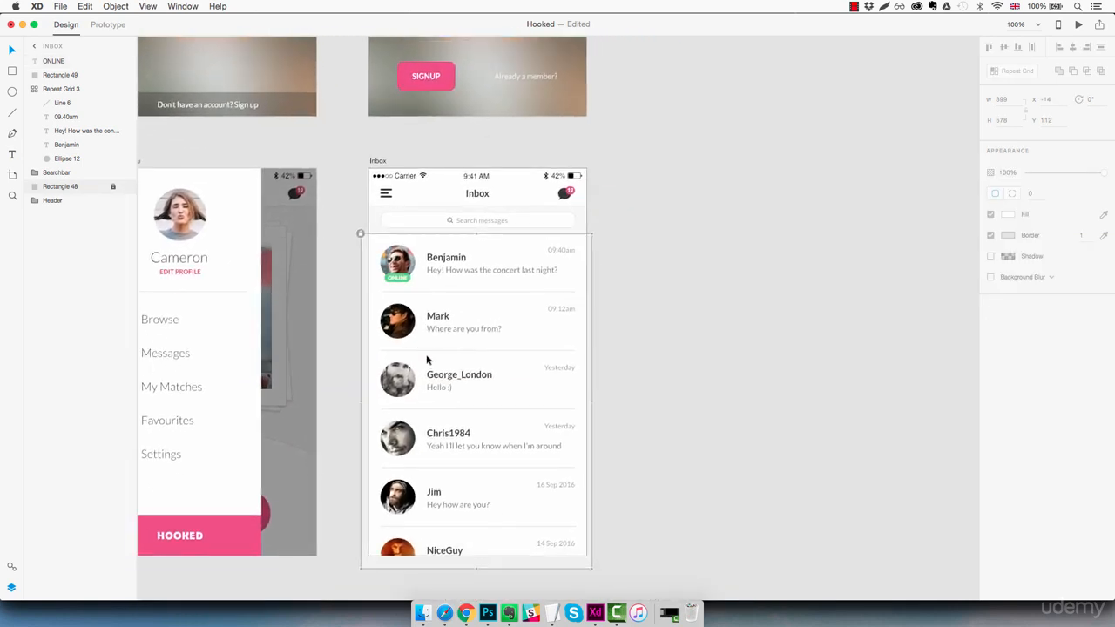
{"action": "scroll", "coordinate": [399, 280], "scroll_direction": "up", "scroll_amount": 5}
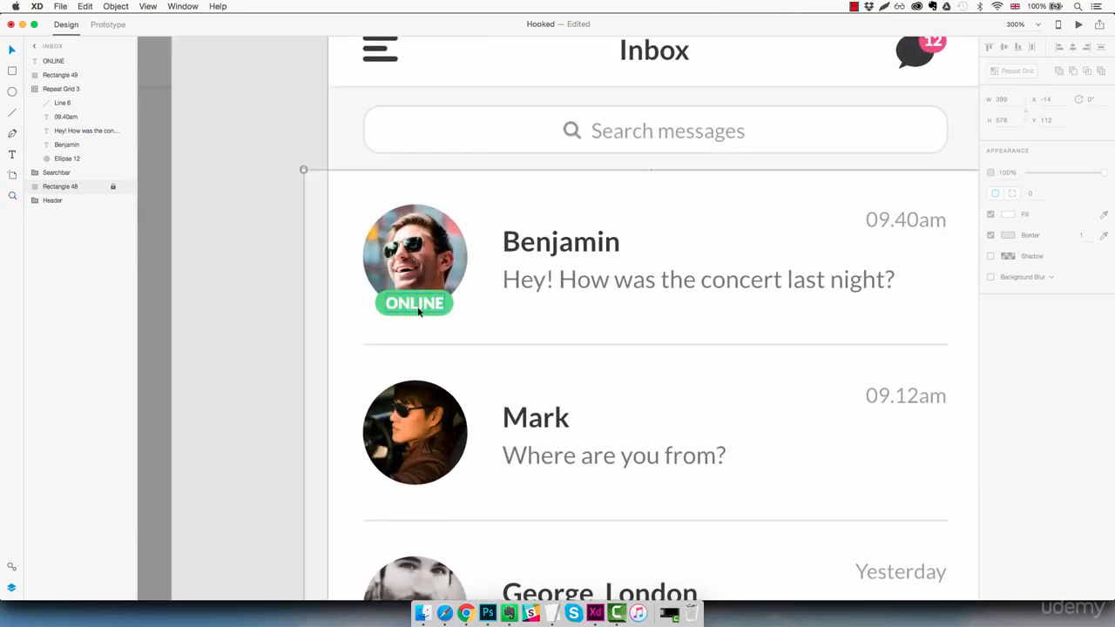
{"action": "left_click", "coordinate": [418, 310]}
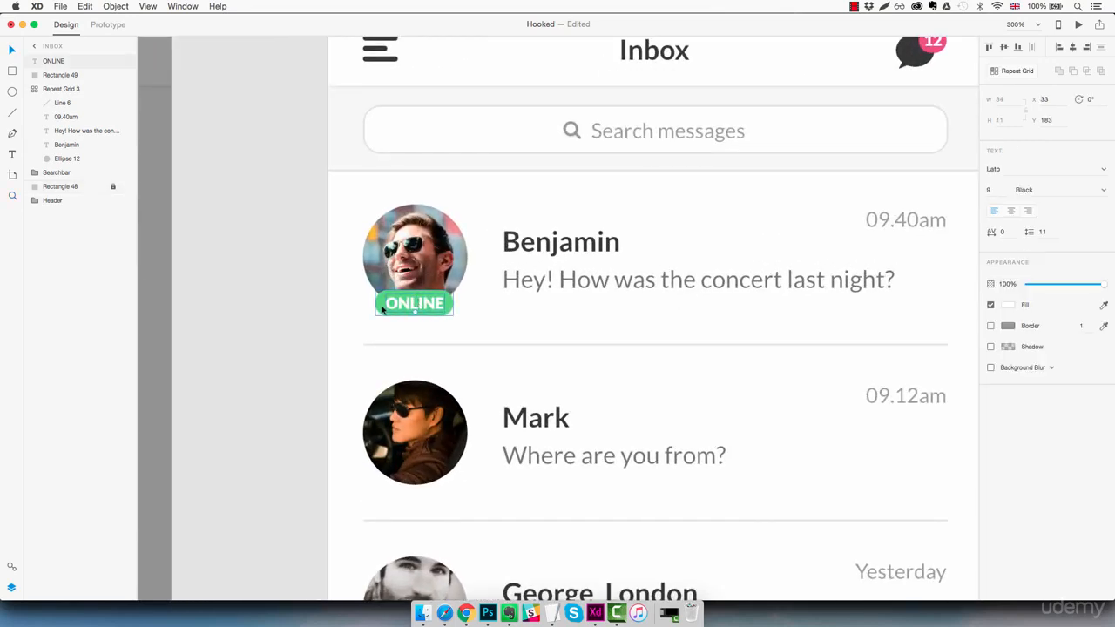
- Group the ONLINE label and pill and name the group 'Online tag'
{"action": "key", "text": "super+g"}
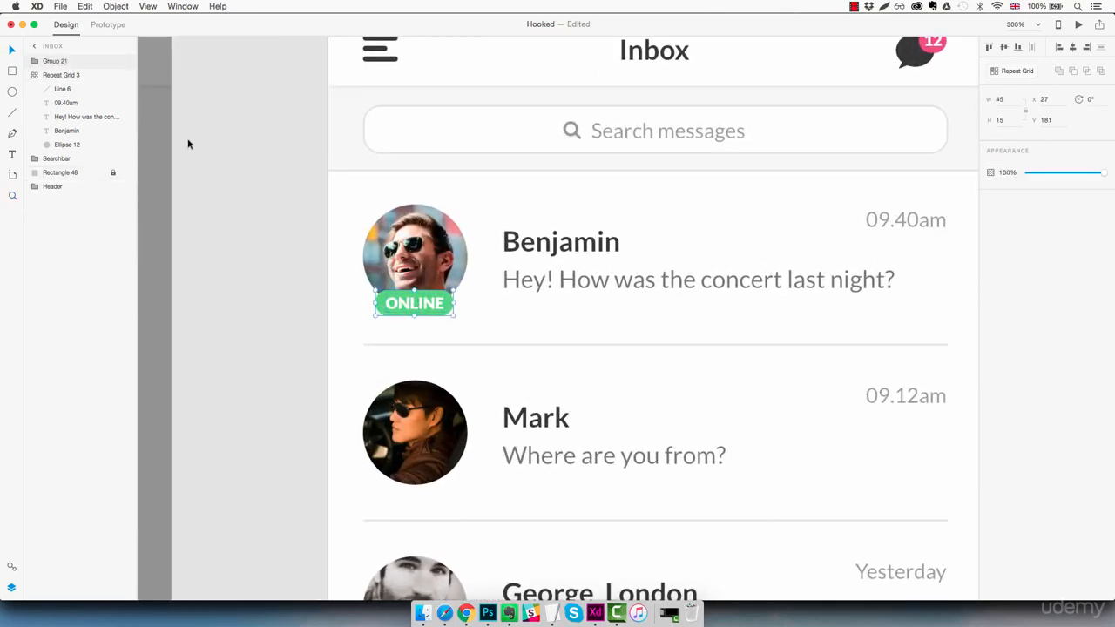
{"action": "double_click", "coordinate": [58, 60]}
{"action": "type", "text": "On"}
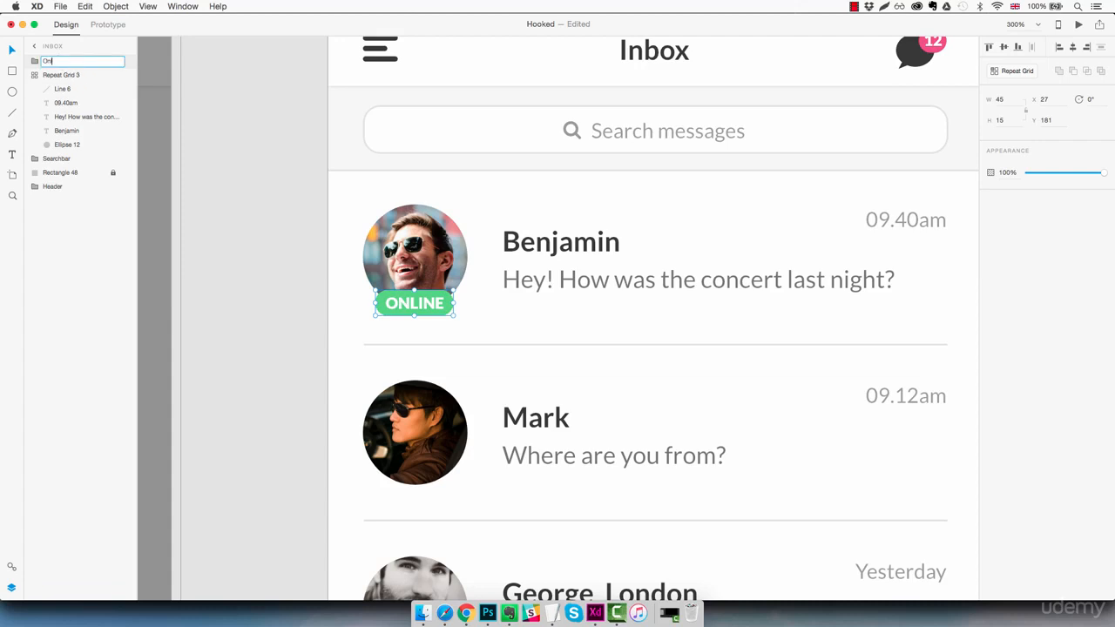
{"action": "type", "text": "line tag"}
{"action": "key", "text": "Return"}
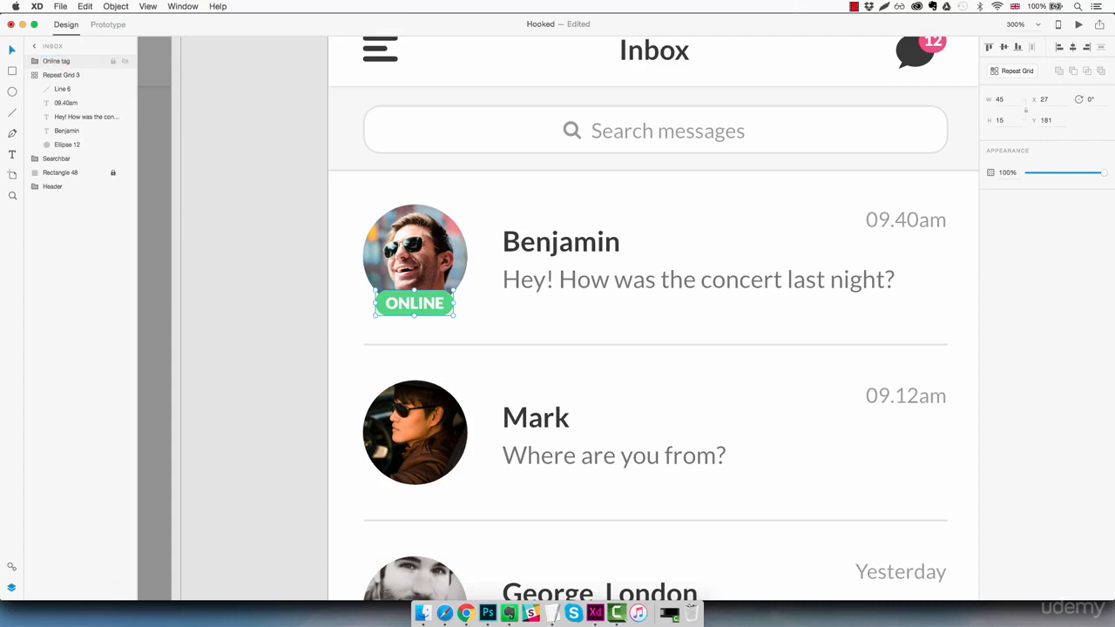
- Duplicate the Online tag onto George_London's avatar, nudged up to match Benjamin's
{"action": "scroll", "coordinate": [562, 268], "scroll_direction": "down", "scroll_amount": 3}
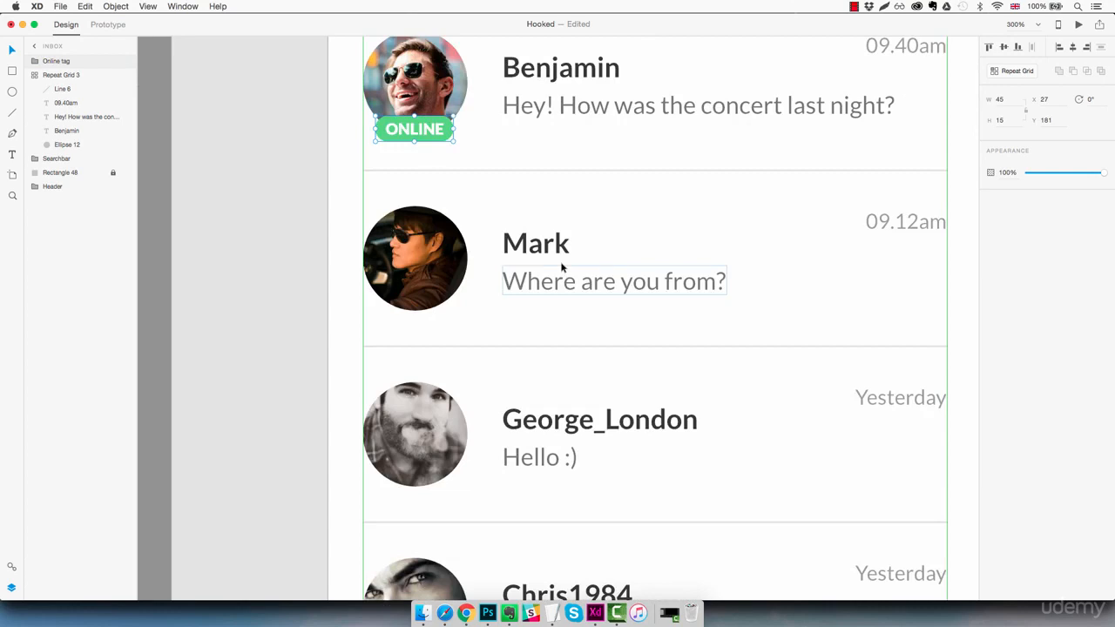
{"action": "key", "text": "alt"}
{"action": "left_click_drag", "start_coordinate": [439, 135], "coordinate": [438, 490]}
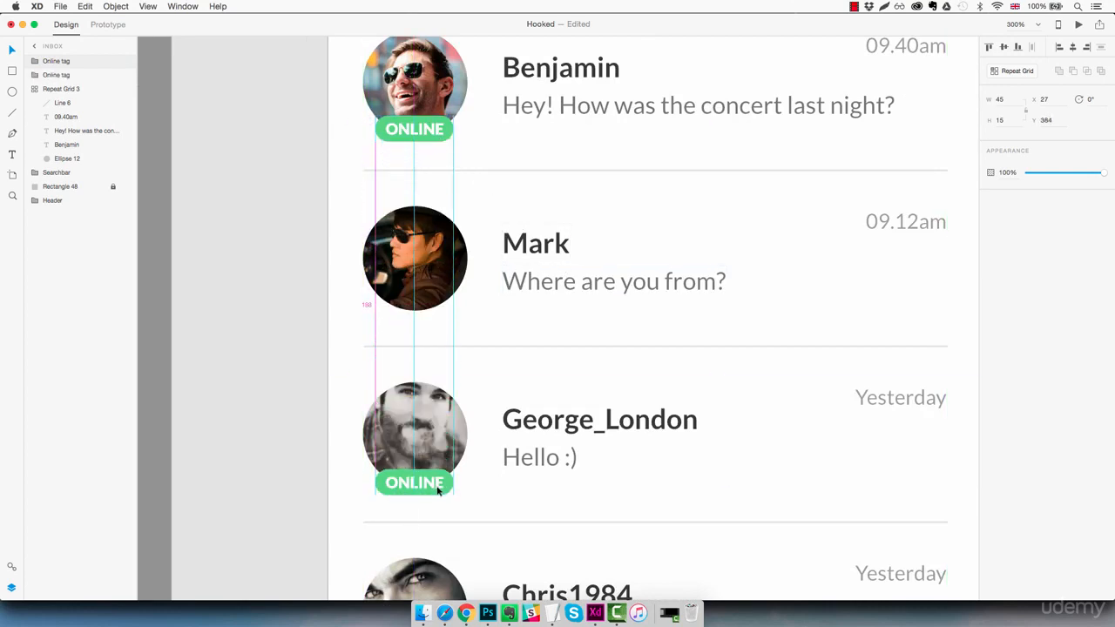
{"action": "key", "text": "Up"}
{"action": "key", "text": "Up"}
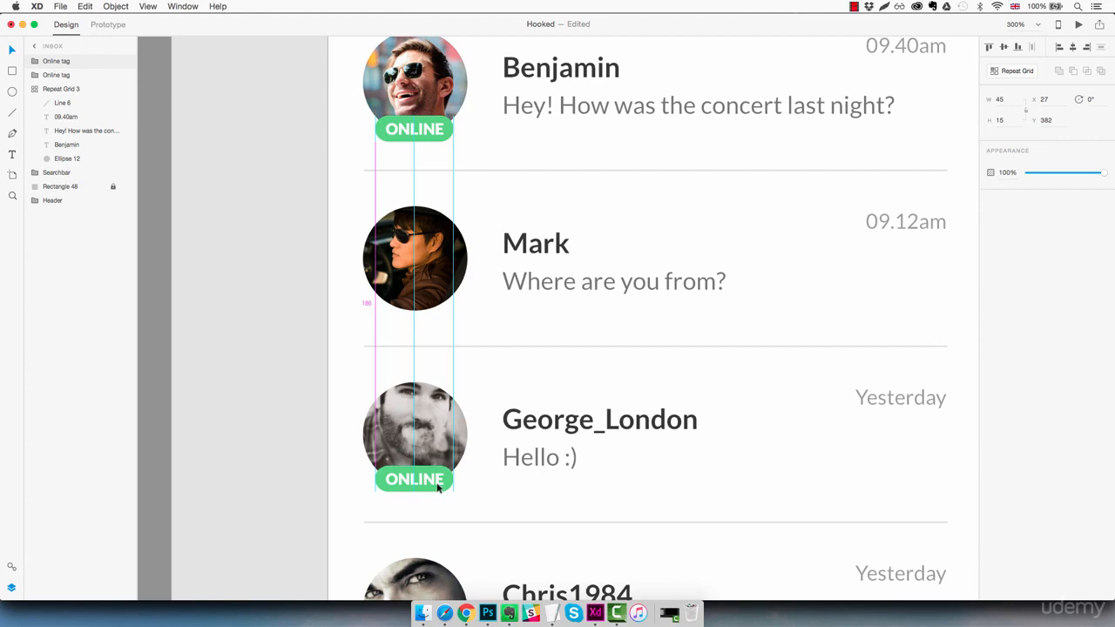
{"action": "left_click", "coordinate": [676, 471]}
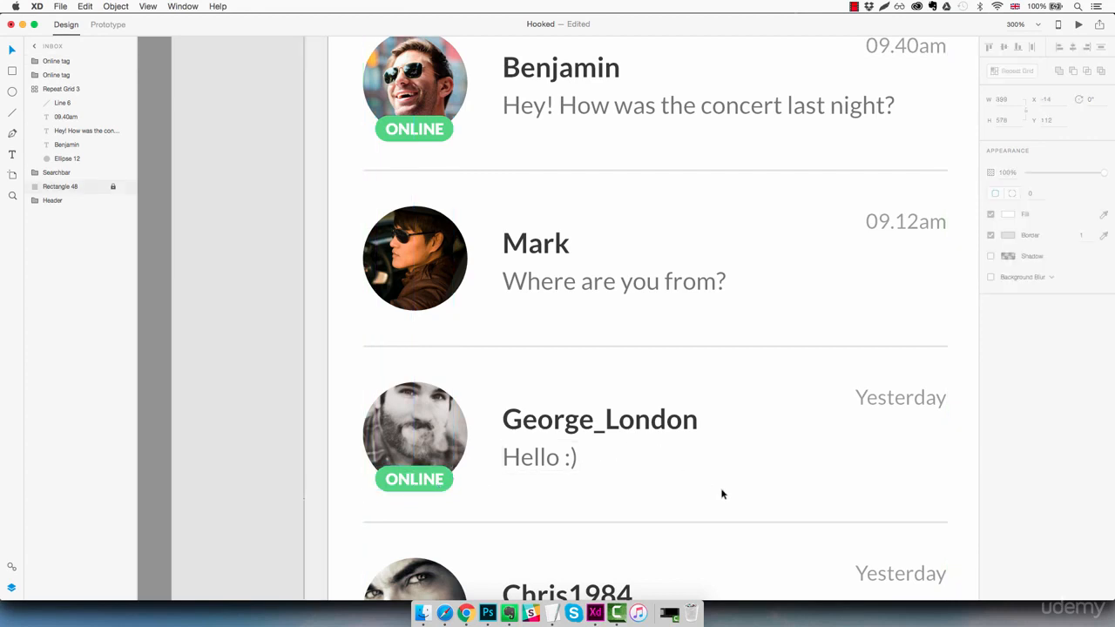
{"action": "key", "text": "super+1"}
{"action": "left_click_drag", "start_coordinate": [737, 482], "coordinate": [642, 413]}
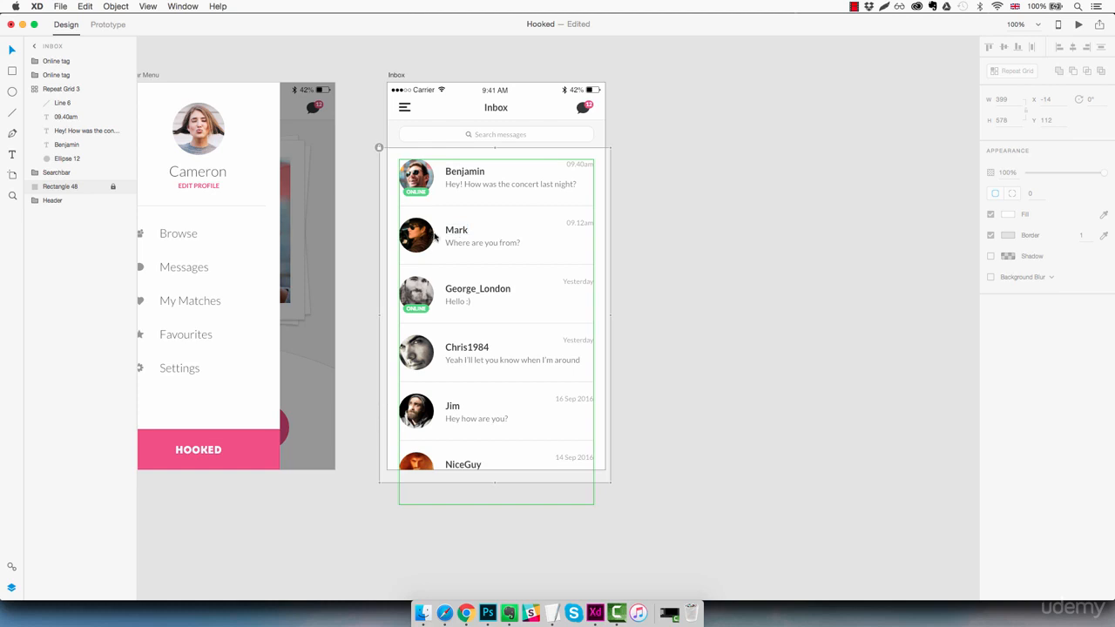
- Paste a copy of the header's pink unread badge beside Mark's name
{"action": "double_click", "coordinate": [588, 104]}
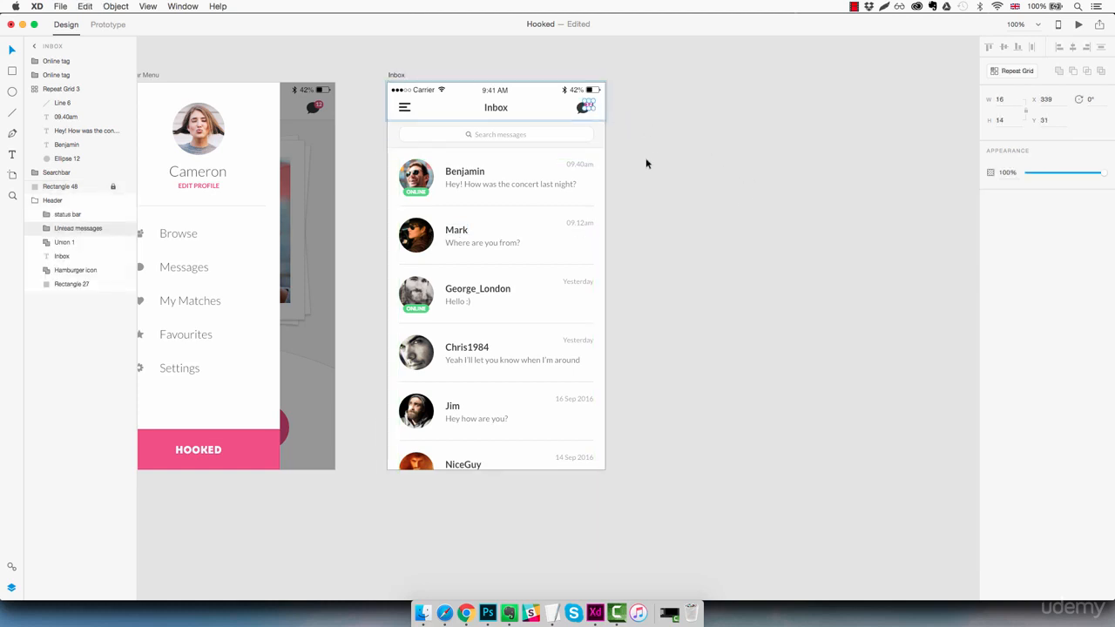
{"action": "left_click", "coordinate": [501, 226]}
{"action": "key", "text": "super+v"}
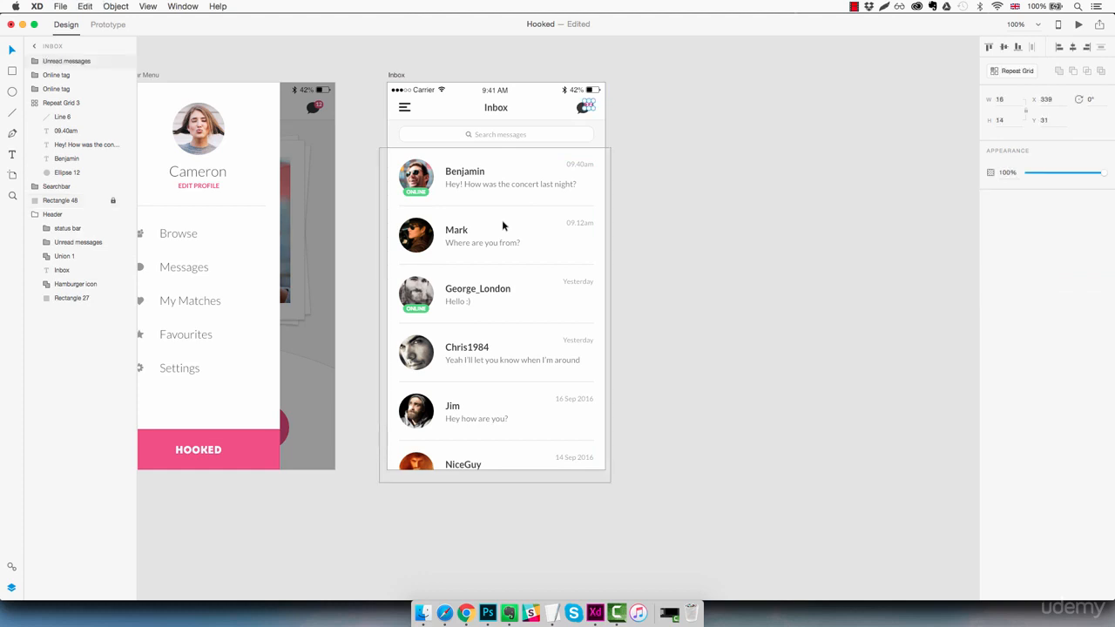
{"action": "key", "text": "shift+Down"}
{"action": "key", "text": "shift+Down"}
{"action": "key", "text": "shift+Down"}
{"action": "key", "text": "shift+Down"}
{"action": "key", "text": "shift+Down"}
{"action": "key", "text": "shift+Down"}
{"action": "key", "text": "shift+Down"}
{"action": "key", "text": "shift+Down"}
{"action": "key", "text": "shift+Down"}
{"action": "key", "text": "shift+Down"}
{"action": "key", "text": "shift+Down"}
{"action": "key", "text": "shift+Down"}
{"action": "key", "text": "shift+Down"}
{"action": "key", "text": "shift+Down"}
{"action": "key", "text": "shift+Down"}
{"action": "key", "text": "shift+Down"}
{"action": "key", "text": "shift+Down"}
{"action": "key", "text": "shift+Down"}
{"action": "key", "text": "shift+Down"}
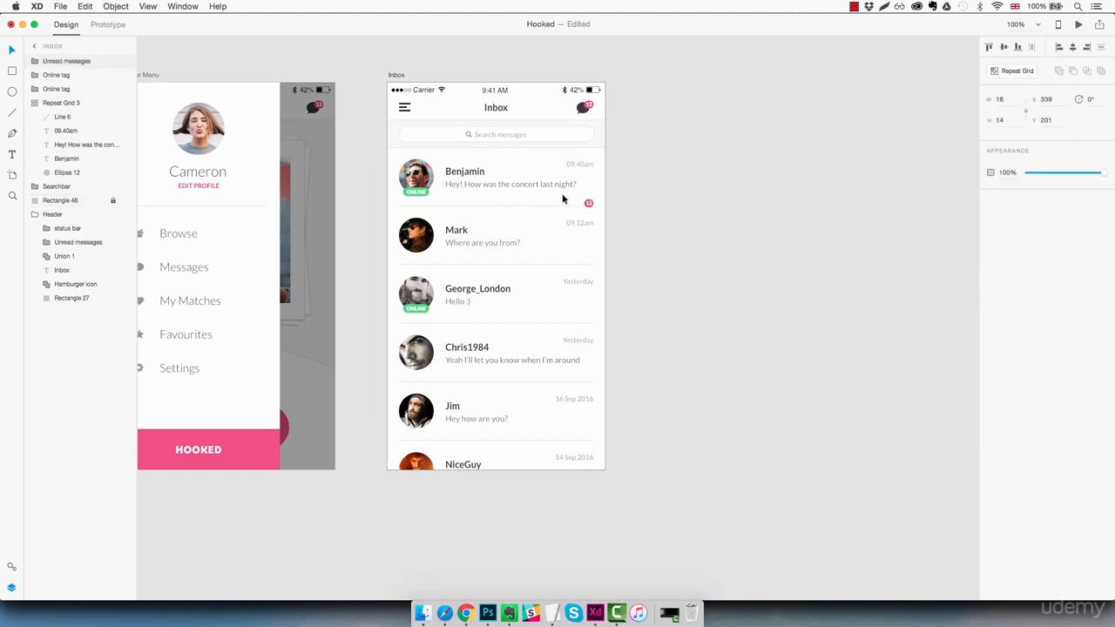
{"action": "key", "text": "shift+Left"}
{"action": "key", "text": "shift+Left"}
{"action": "key", "text": "shift+Left"}
{"action": "key", "text": "shift+Left"}
{"action": "key", "text": "shift+Left"}
{"action": "key", "text": "shift+Left"}
{"action": "key", "text": "shift+Left"}
{"action": "key", "text": "shift+Left"}
{"action": "key", "text": "shift+Left"}
{"action": "key", "text": "shift+Left"}
{"action": "key", "text": "shift+Left"}
{"action": "key", "text": "shift+Left"}
{"action": "key", "text": "shift+Left"}
{"action": "key", "text": "shift+Left"}
{"action": "key", "text": "shift+Left"}
{"action": "key", "text": "shift+Left"}
{"action": "key", "text": "shift+Left"}
{"action": "key", "text": "shift+Left"}
{"action": "key", "text": "shift+Down"}
{"action": "key", "text": "shift+Down"}
{"action": "key", "text": "shift+Down"}
{"action": "key", "text": "Up"}
{"action": "key", "text": "Up"}
{"action": "key", "text": "shift+Left"}
{"action": "key", "text": "Right"}
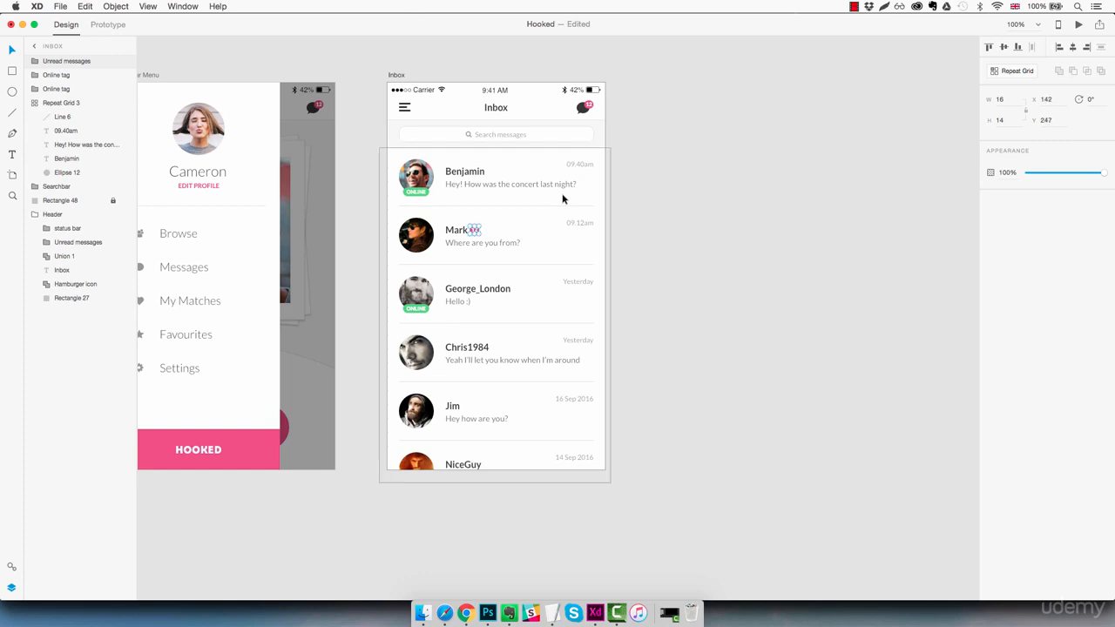
{"action": "key", "text": "Right"}
- Change the number in Mark's unread badge from 12 to 8
{"action": "key", "text": "z"}
{"action": "left_click", "coordinate": [462, 235]}
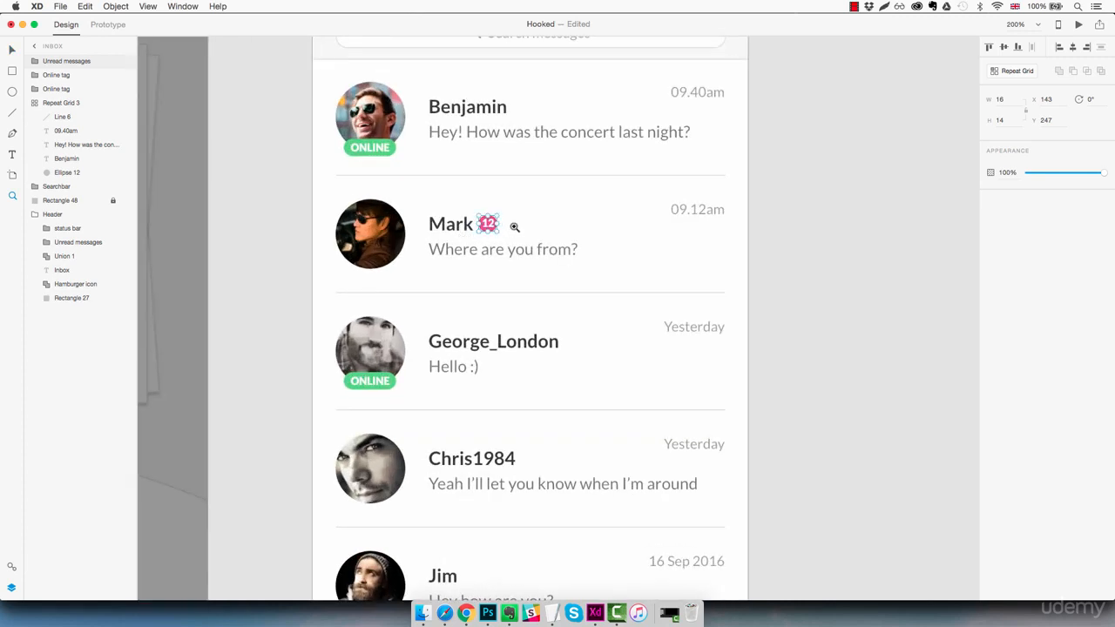
{"action": "key", "text": "v"}
{"action": "double_click", "coordinate": [489, 225]}
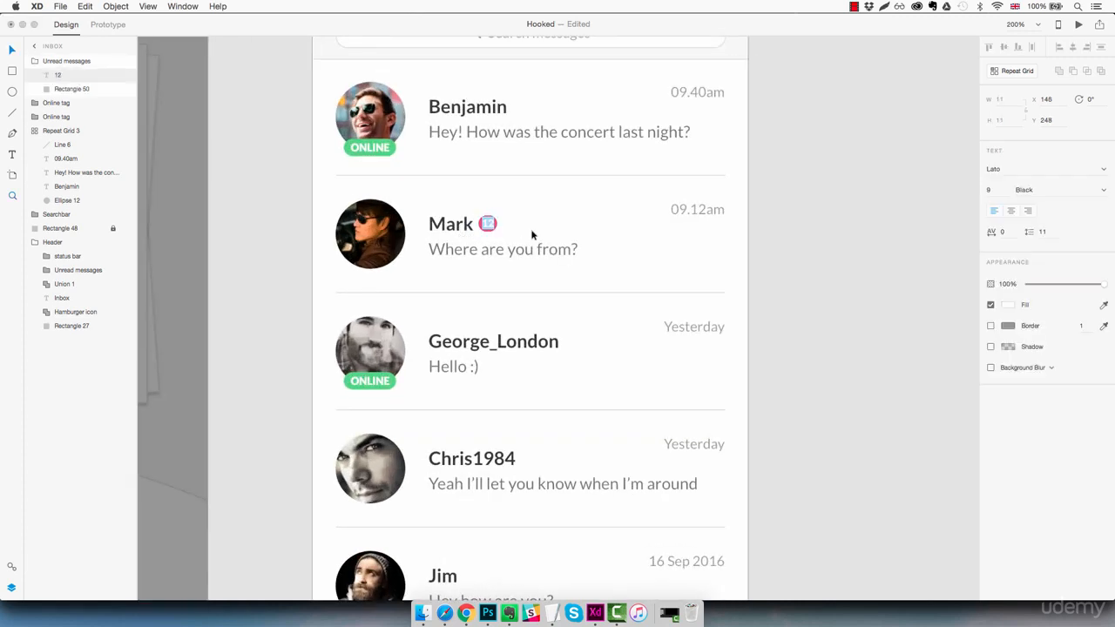
{"action": "type", "text": "8"}
{"action": "key", "text": "Escape"}
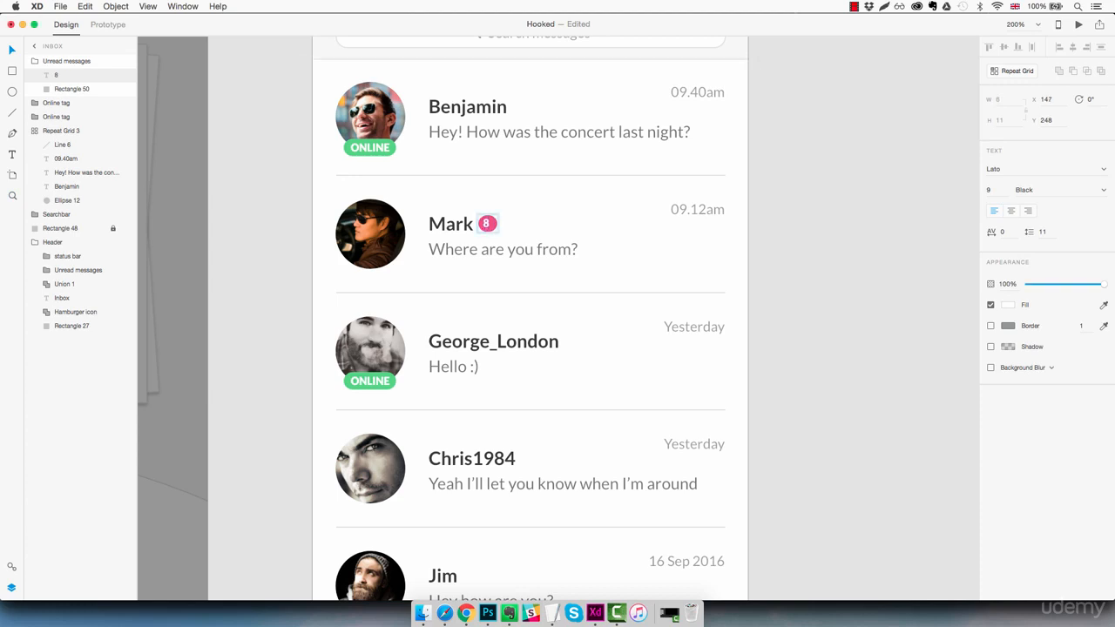
{"action": "left_click", "coordinate": [794, 202]}
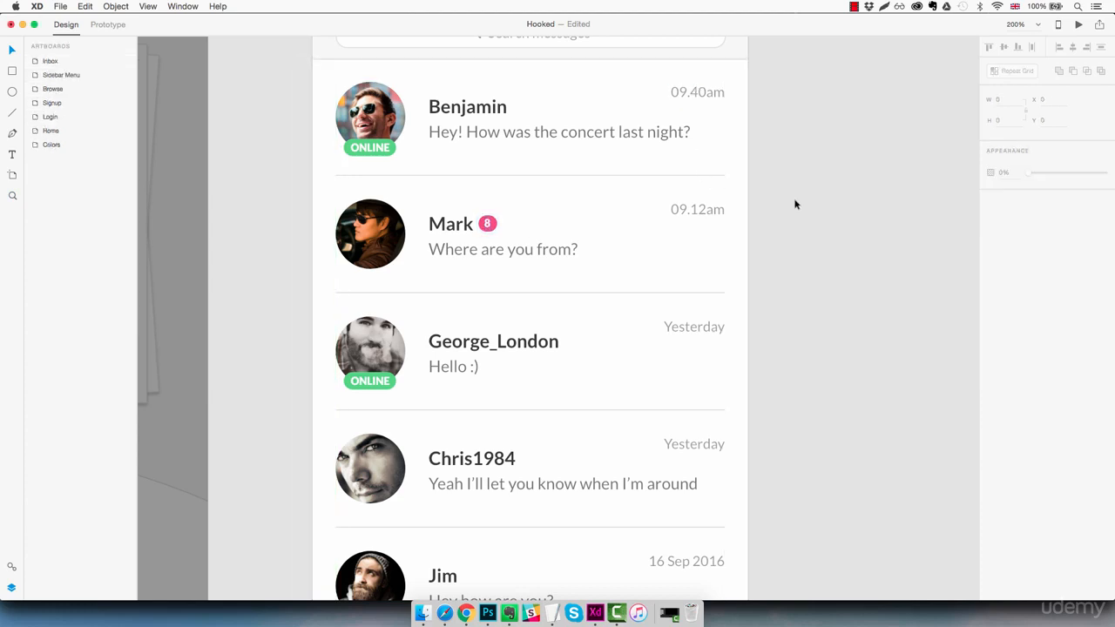
- Copy the blue favourite star from the Browse artboard into the Inbox list
{"action": "key", "text": "super+minus"}
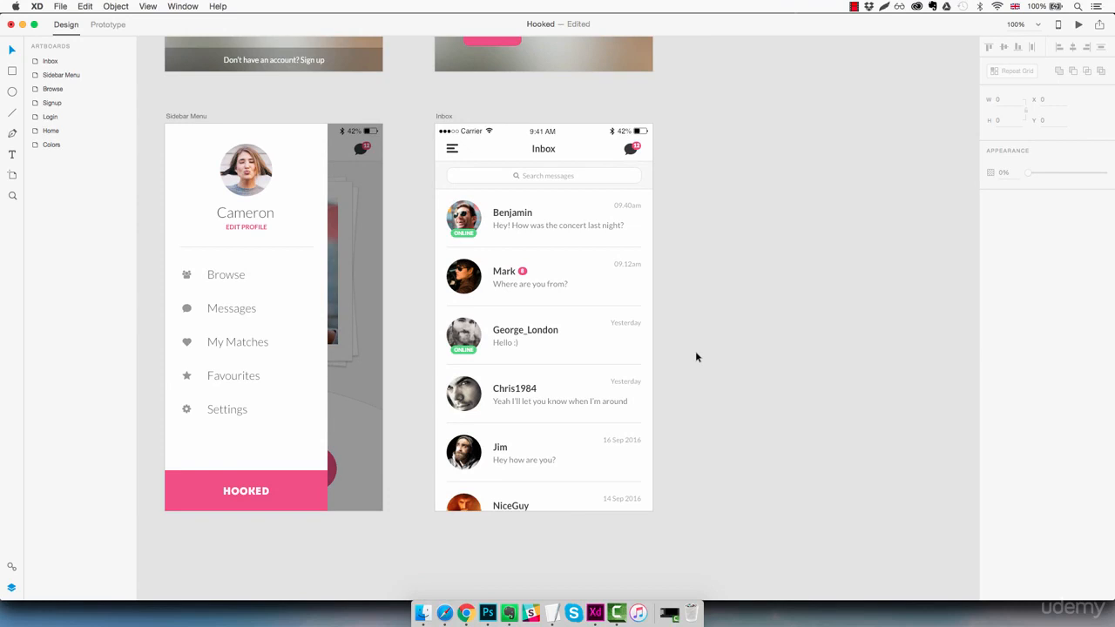
{"action": "left_click_drag", "start_coordinate": [697, 351], "coordinate": [870, 340]}
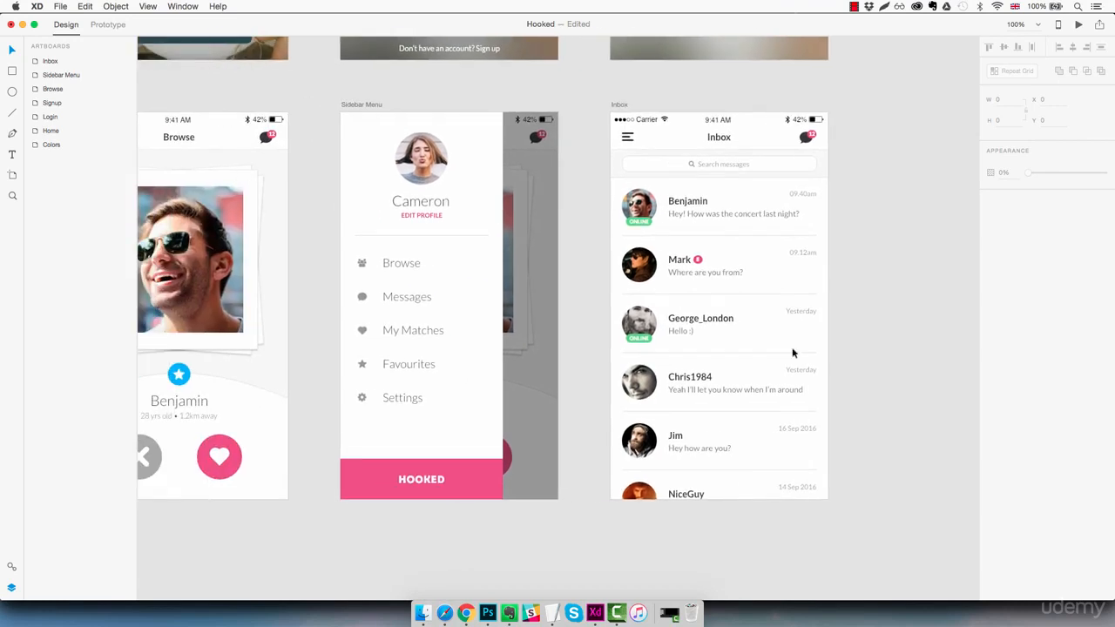
{"action": "left_click", "coordinate": [183, 376]}
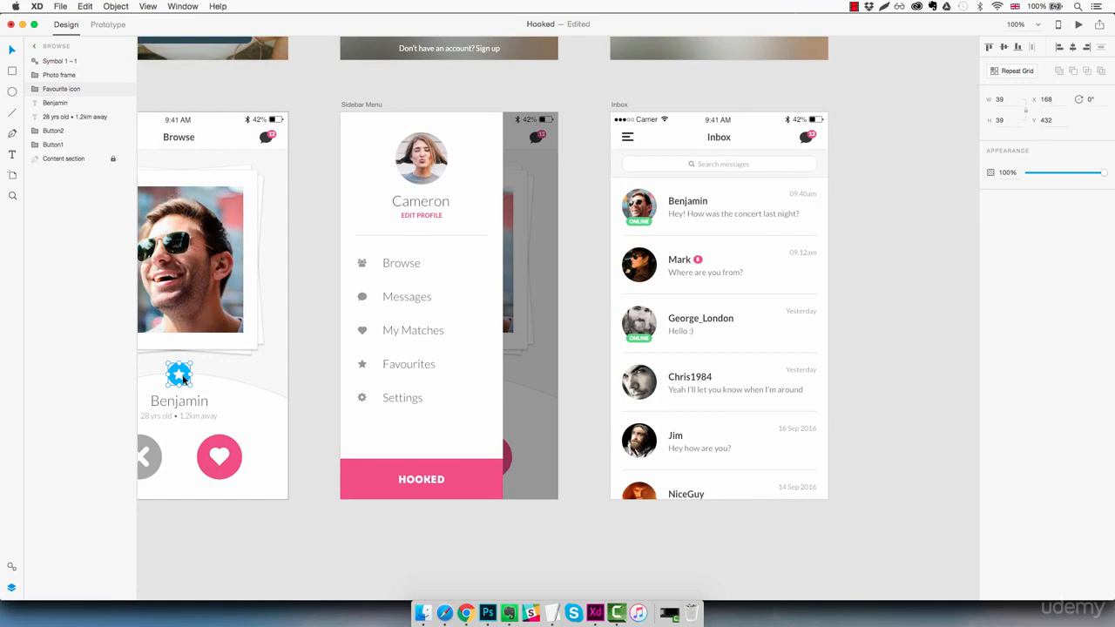
{"action": "key", "text": "super+c"}
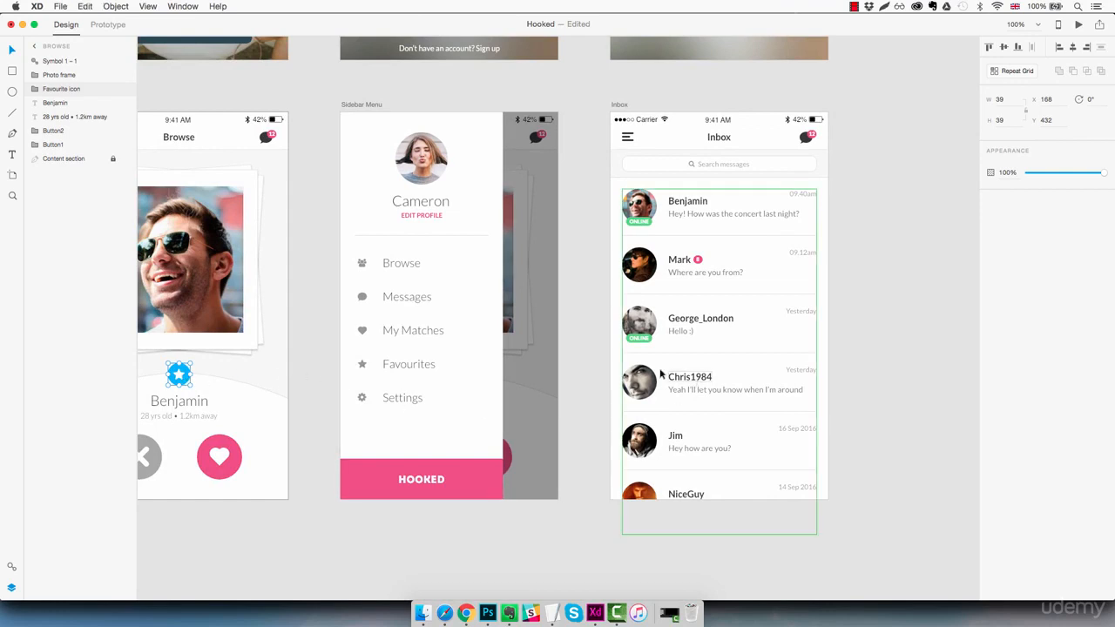
{"action": "key", "text": "super+v"}
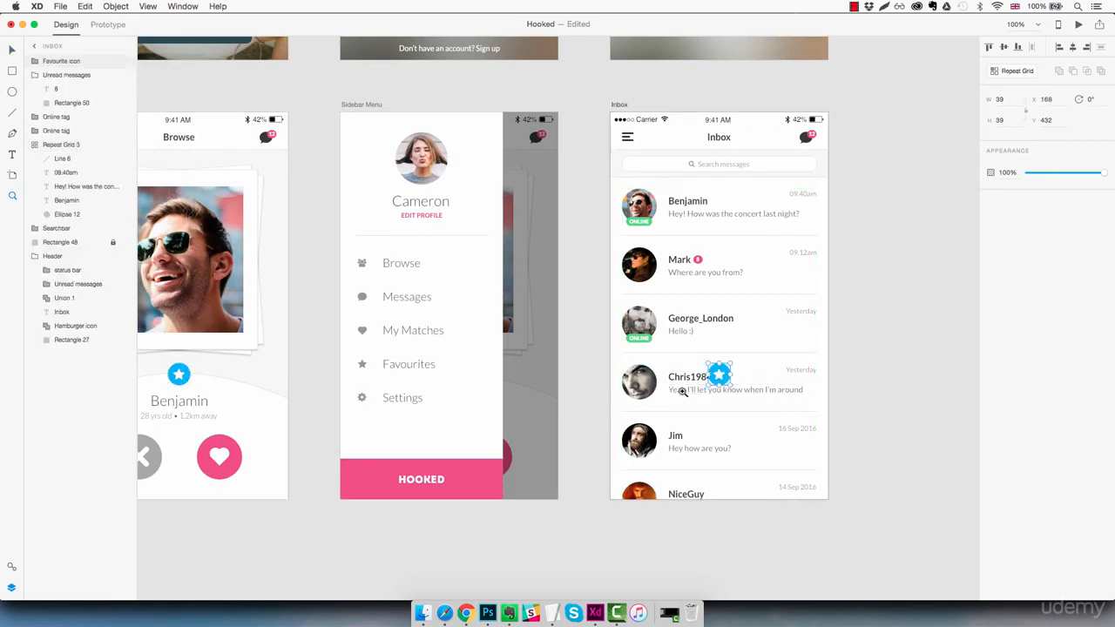
{"action": "key", "text": "z"}
{"action": "left_click", "coordinate": [688, 384]}
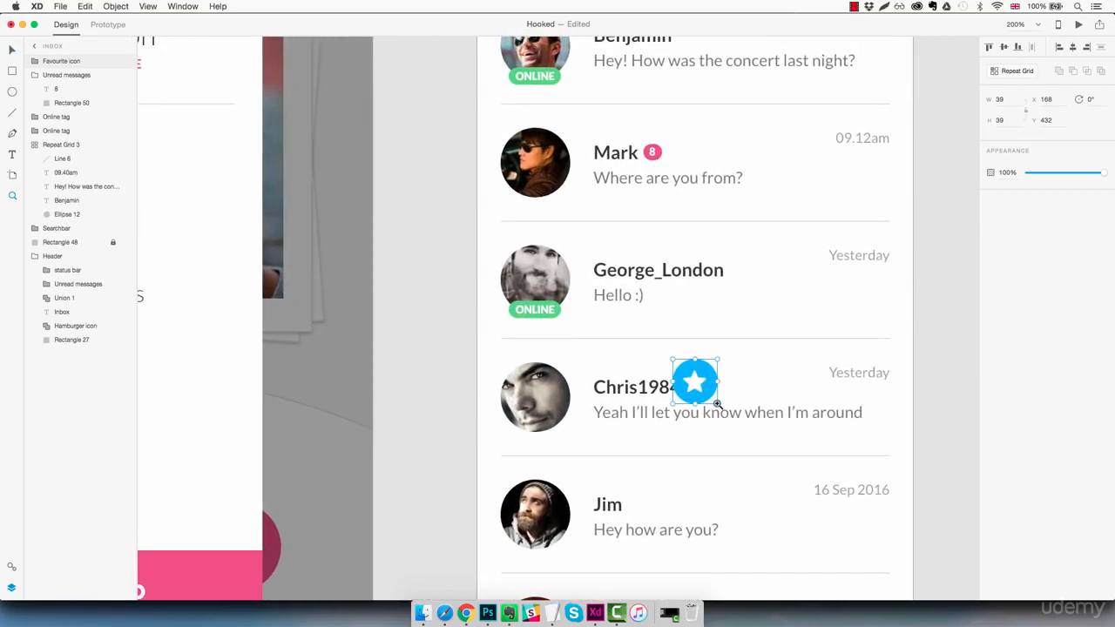
{"action": "left_click_drag", "start_coordinate": [717, 402], "coordinate": [558, 372]}
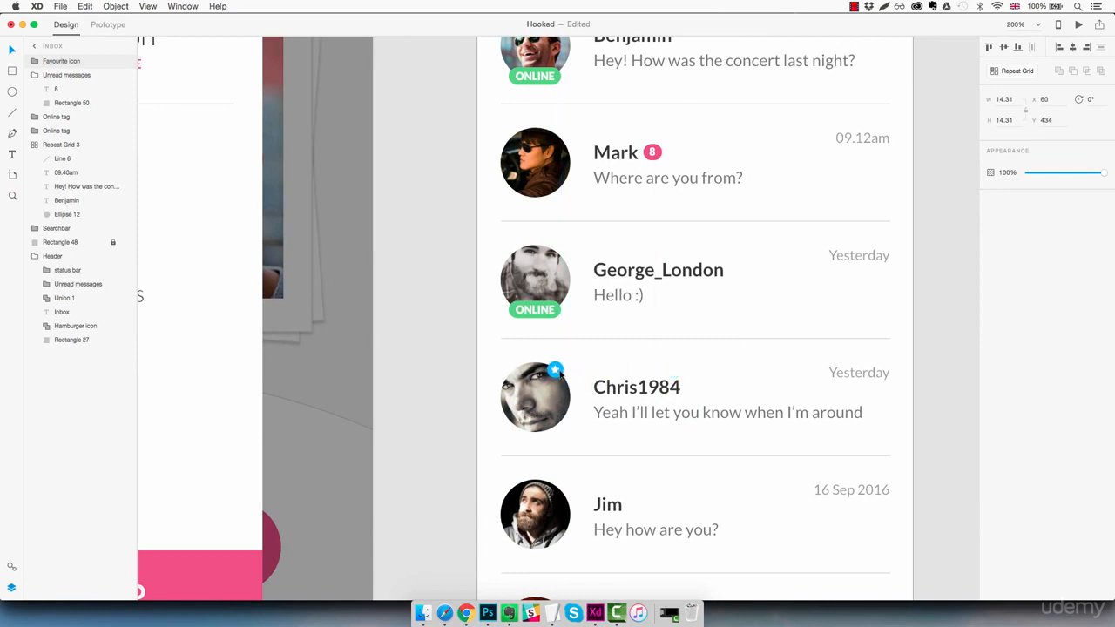
{"action": "key", "text": "Right"}
{"action": "key", "text": "Right"}
{"action": "key", "text": "Right"}
{"action": "key", "text": "Up"}
{"action": "key", "text": "Left"}
{"action": "key", "text": "Left"}
{"action": "key", "text": "Right"}
{"action": "key", "text": "Down"}
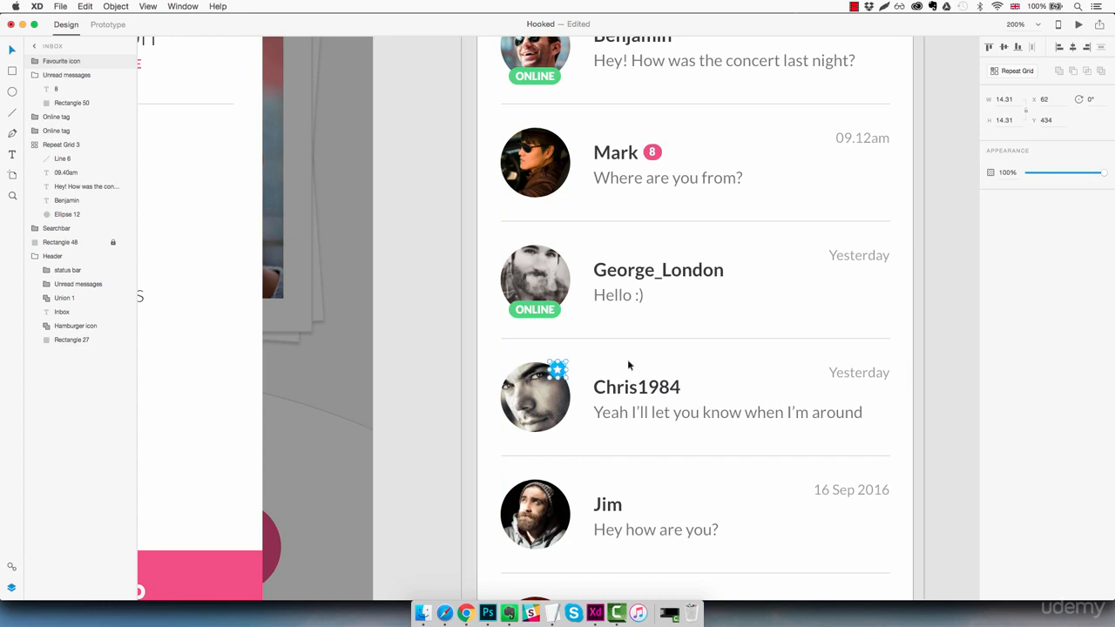
{"action": "double_click", "coordinate": [558, 370]}
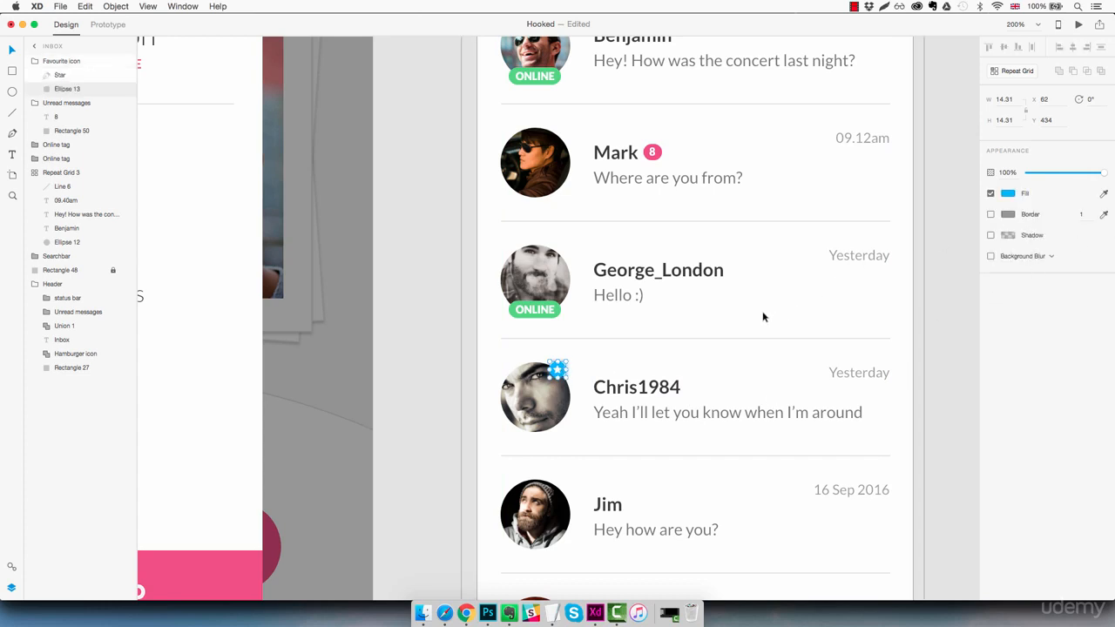
{"action": "key", "text": "super+0"}
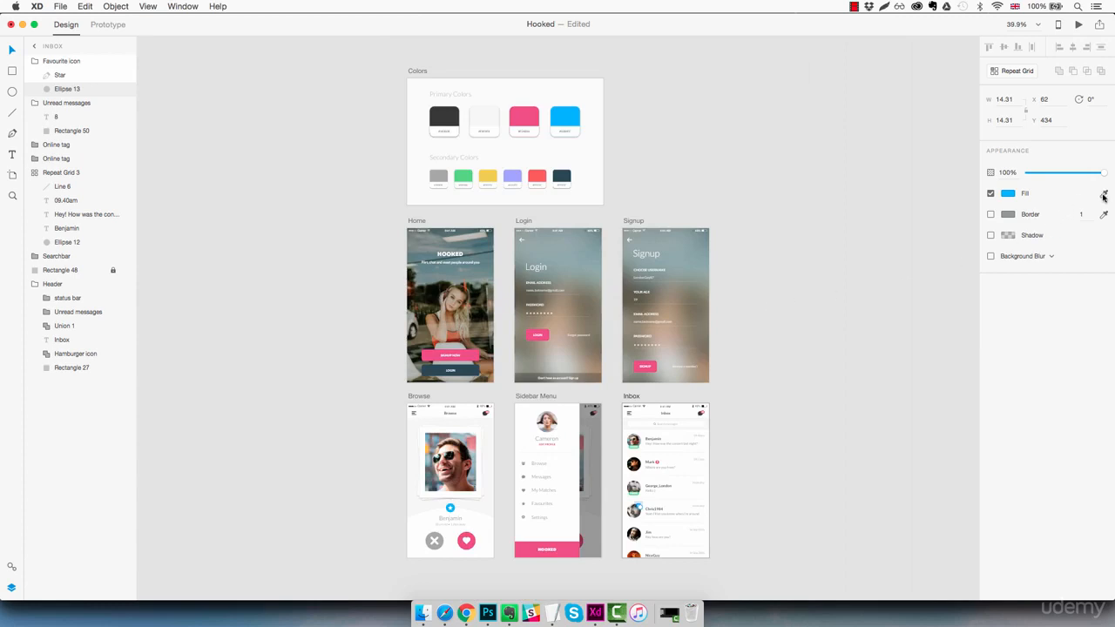
- Fill the star's circle with the yellow swatch from the Colors board
{"action": "left_click", "coordinate": [1103, 196]}
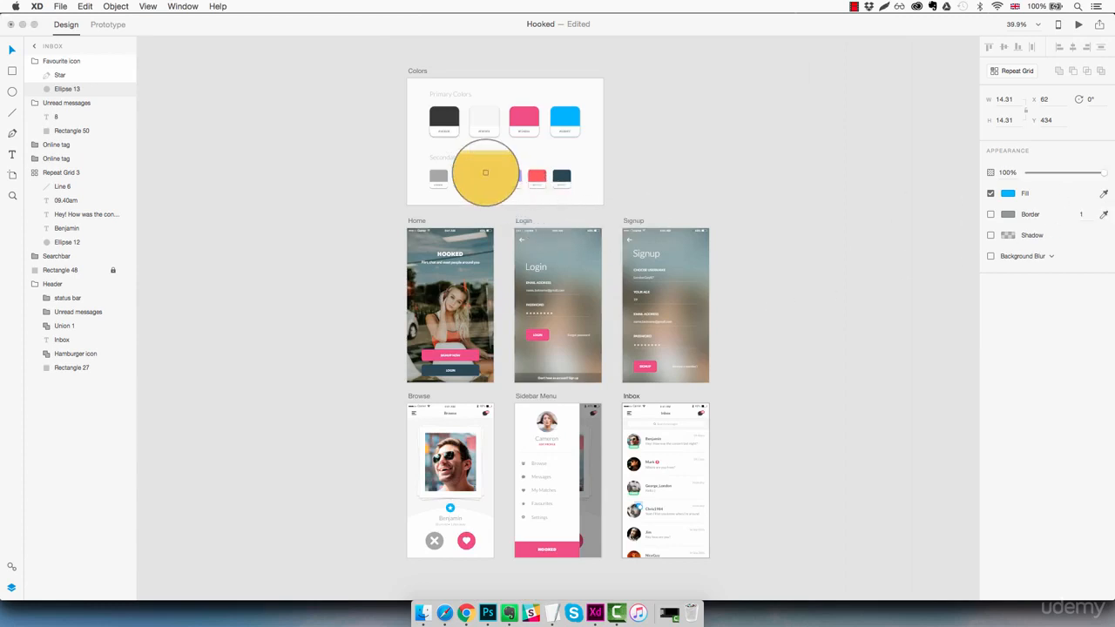
{"action": "left_click", "coordinate": [485, 172]}
{"action": "key", "text": "Escape"}
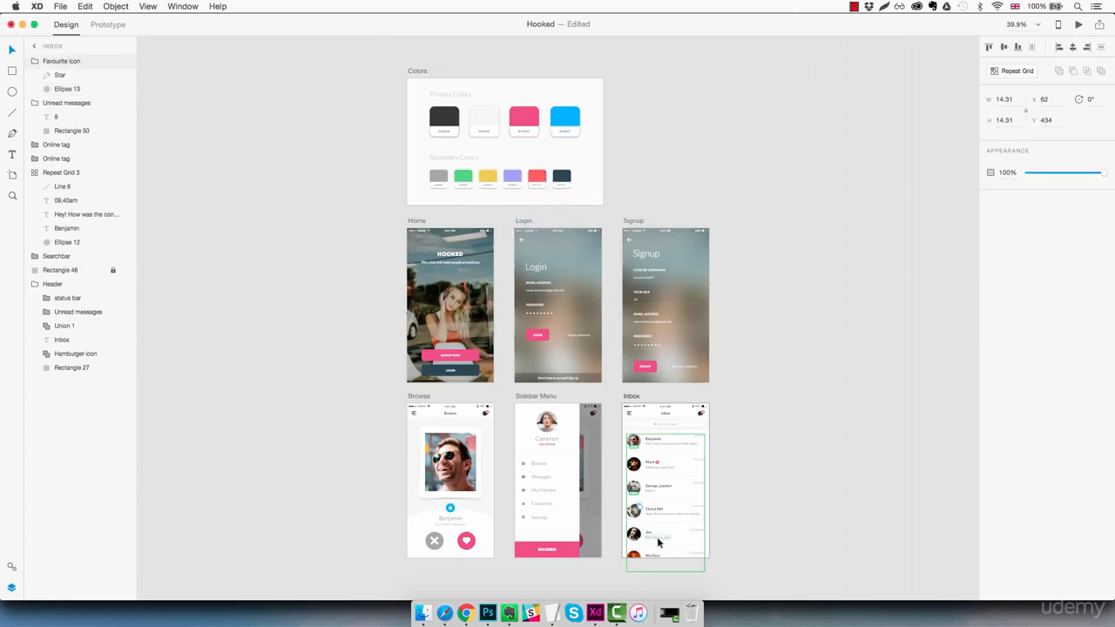
- Enlarge Chris1984's favourite star to about 18×18
{"action": "key", "text": "z"}
{"action": "left_click", "coordinate": [638, 513]}
{"action": "left_click", "coordinate": [638, 513]}
{"action": "left_click", "coordinate": [638, 513]}
{"action": "left_click", "coordinate": [639, 513]}
{"action": "left_click_drag", "start_coordinate": [619, 494], "coordinate": [430, 430]}
{"action": "key", "text": "super+1"}
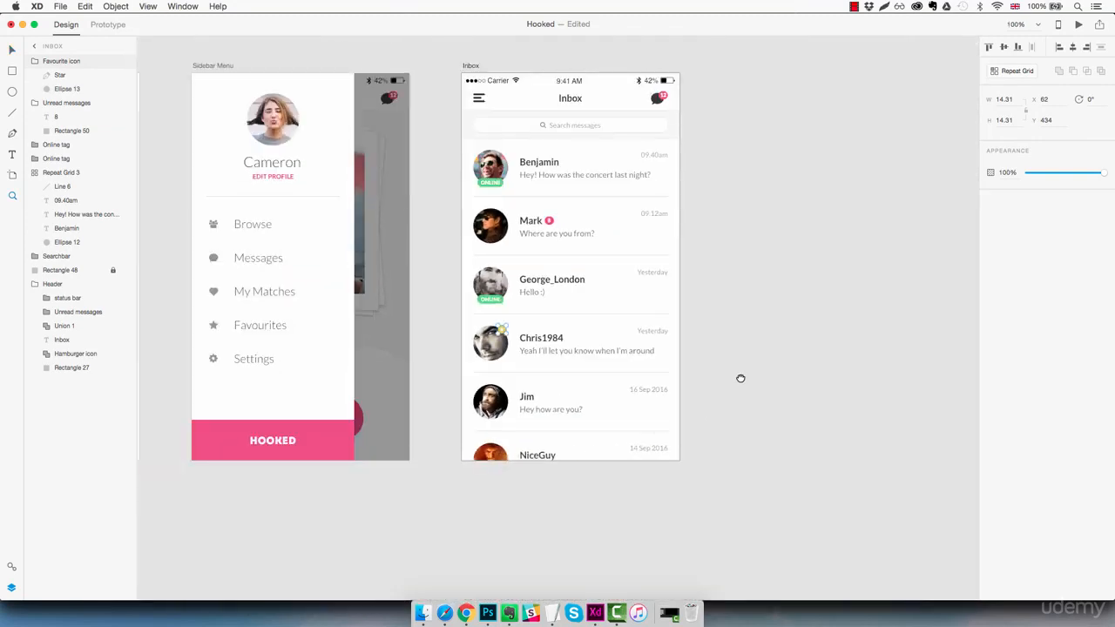
{"action": "left_click_drag", "start_coordinate": [740, 378], "coordinate": [670, 418]}
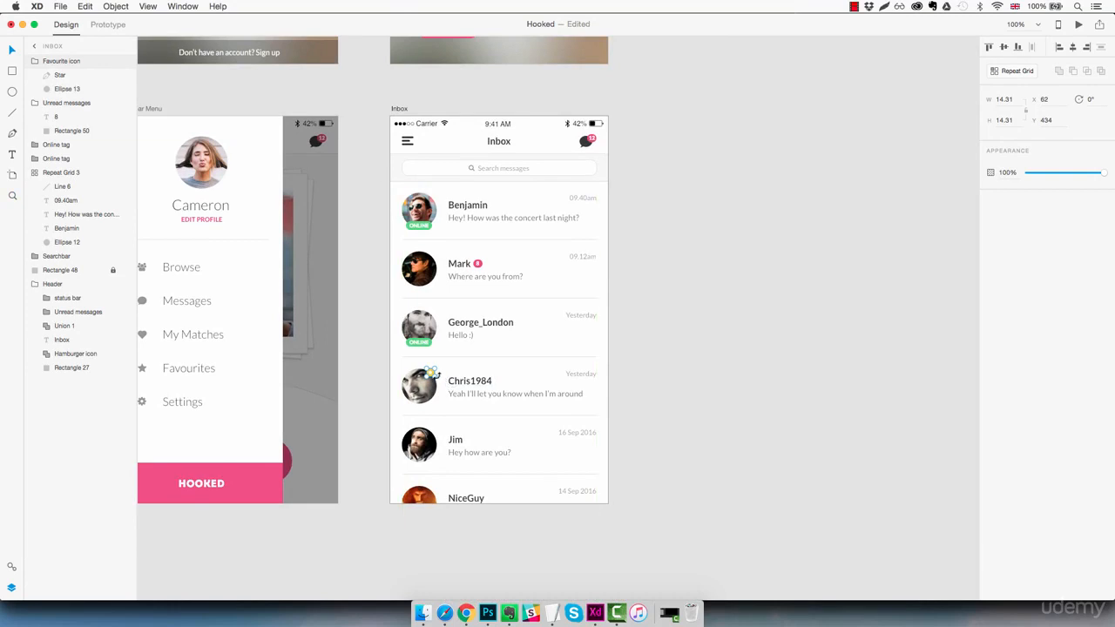
{"action": "key", "text": "super+2"}
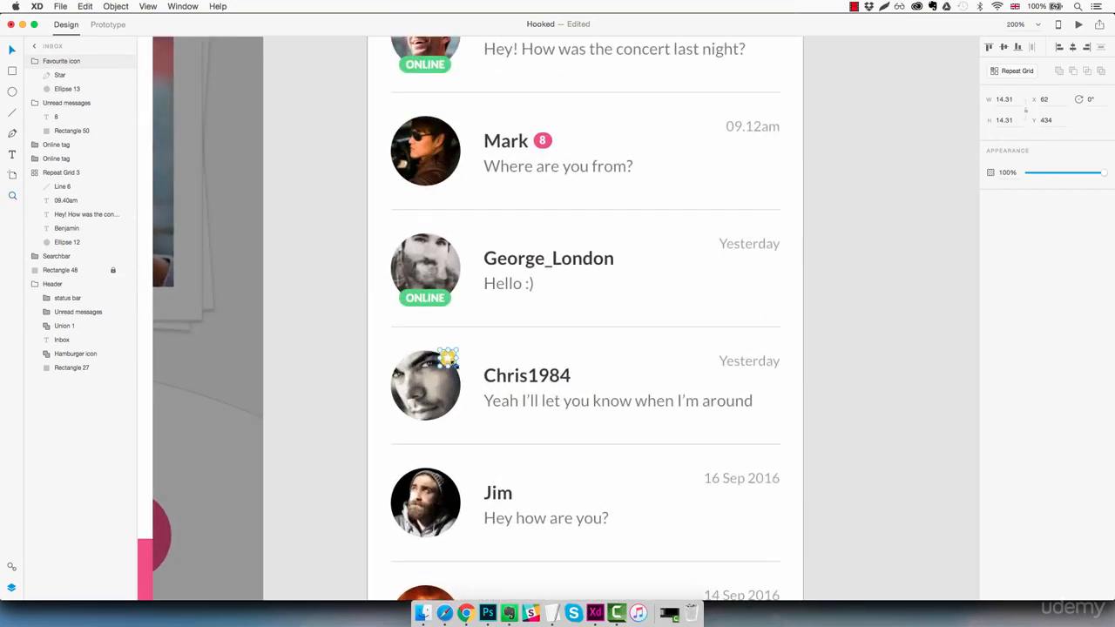
{"action": "left_click_drag", "start_coordinate": [453, 364], "coordinate": [461, 372]}
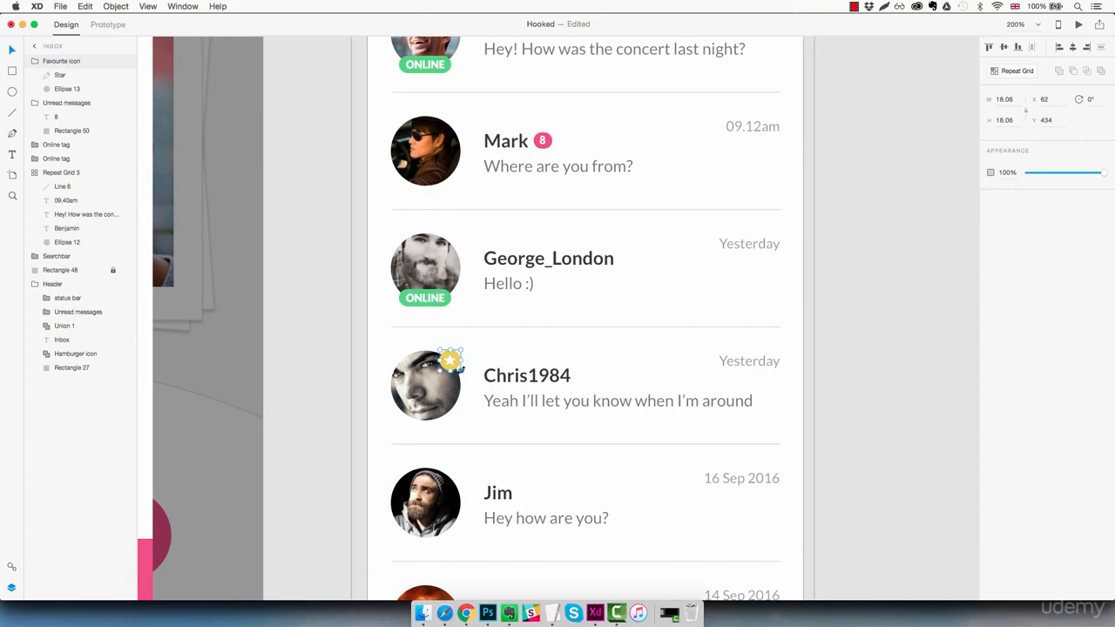
{"action": "key", "text": "super+1"}
{"action": "left_click", "coordinate": [713, 390]}
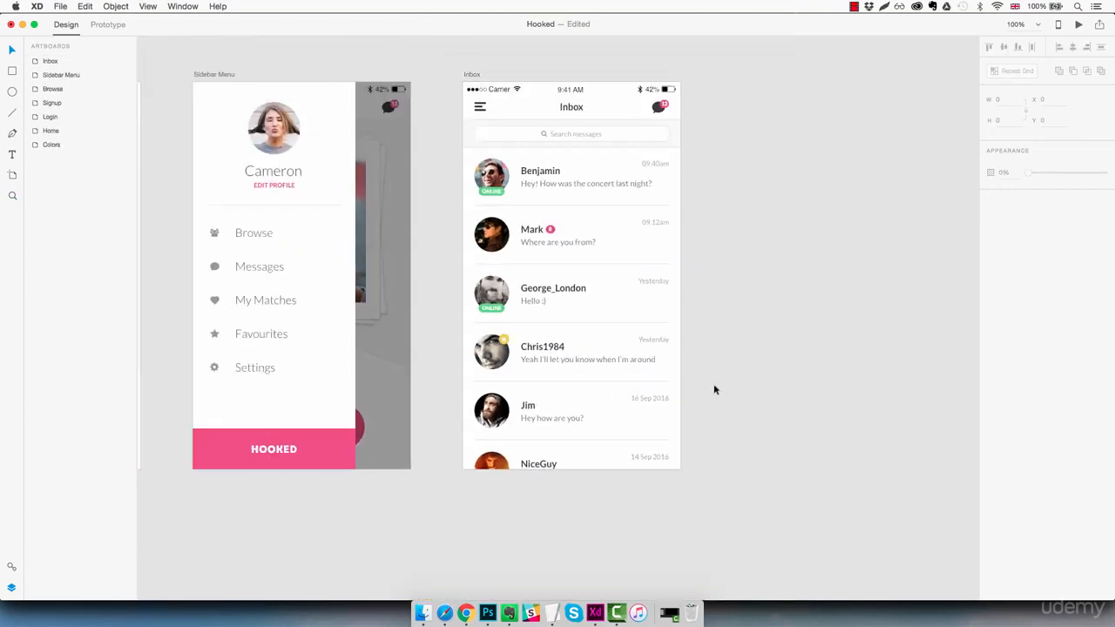
- Reorder the Inbox layers to Header, then Searchbar, then Repeat Grid 3
{"action": "left_click_drag", "start_coordinate": [726, 373], "coordinate": [667, 398]}
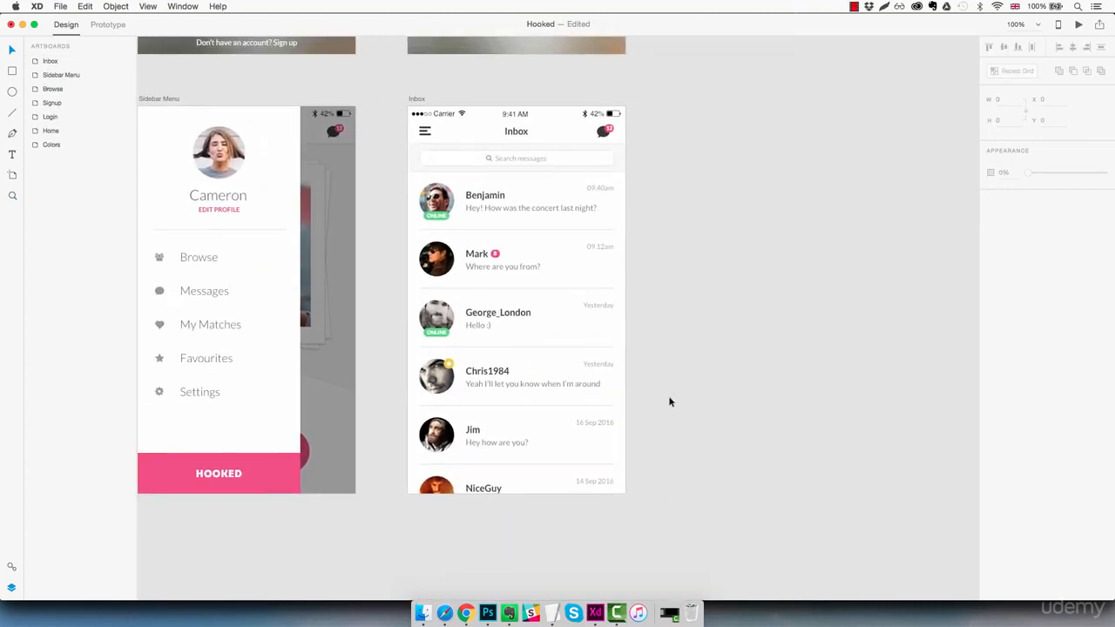
{"action": "left_click", "coordinate": [605, 343]}
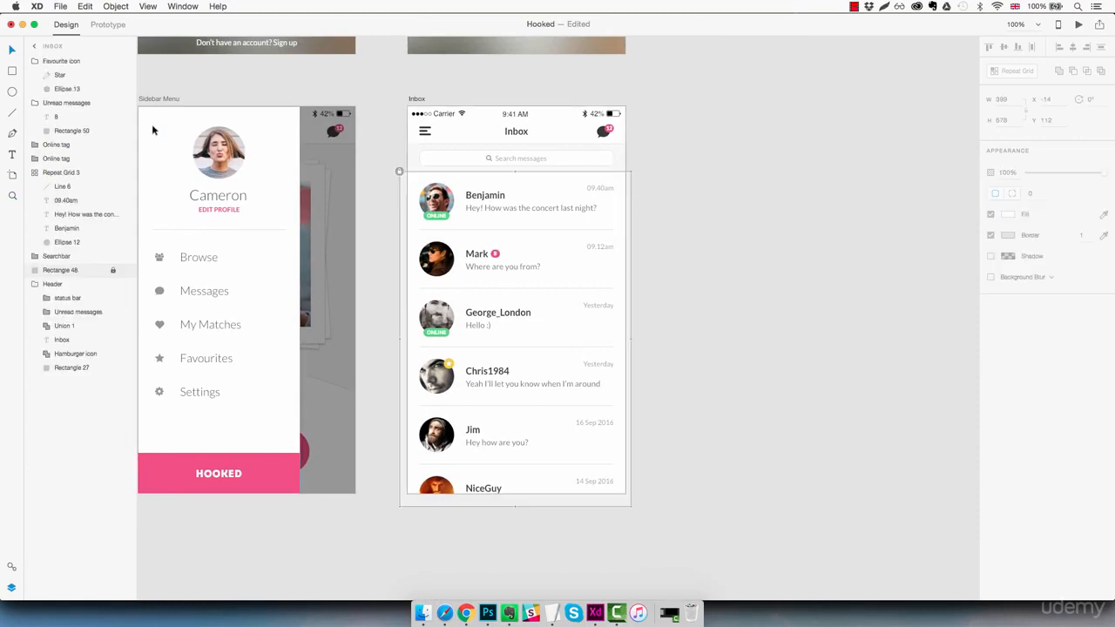
{"action": "left_click", "coordinate": [33, 63]}
{"action": "left_click", "coordinate": [35, 75]}
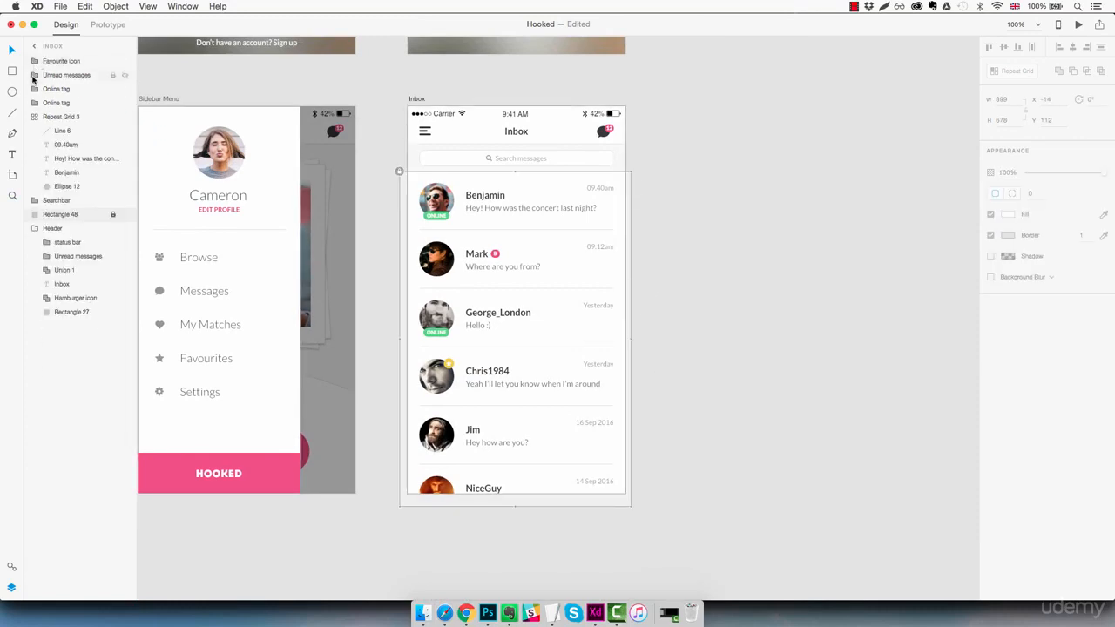
{"action": "left_click", "coordinate": [35, 117]}
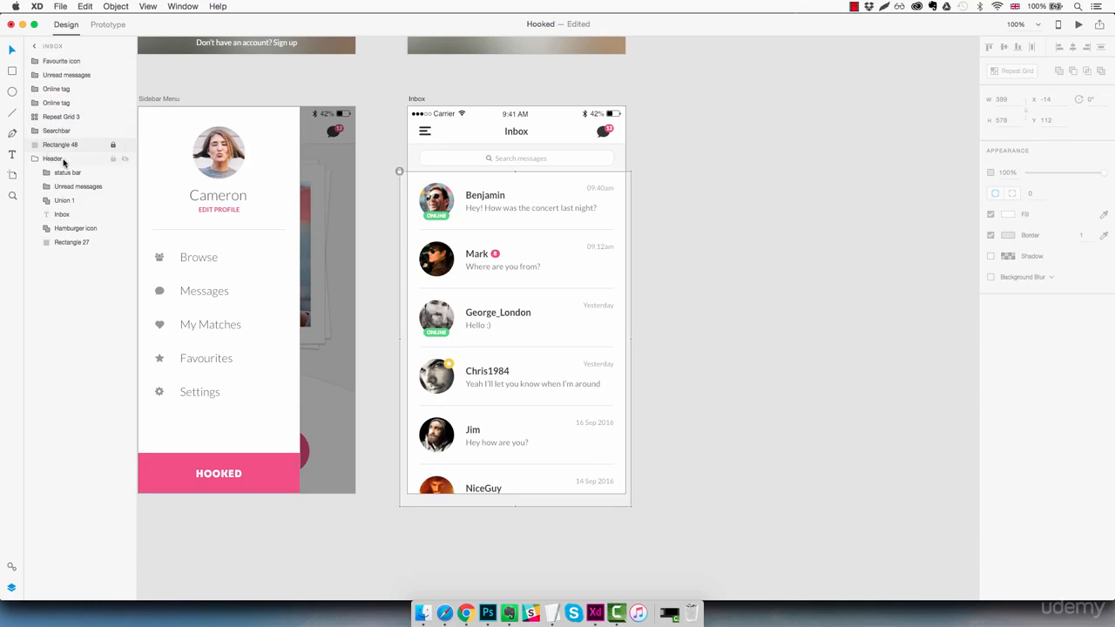
{"action": "left_click", "coordinate": [35, 158]}
{"action": "left_click", "coordinate": [54, 161]}
{"action": "left_click_drag", "start_coordinate": [54, 161], "coordinate": [82, 58]}
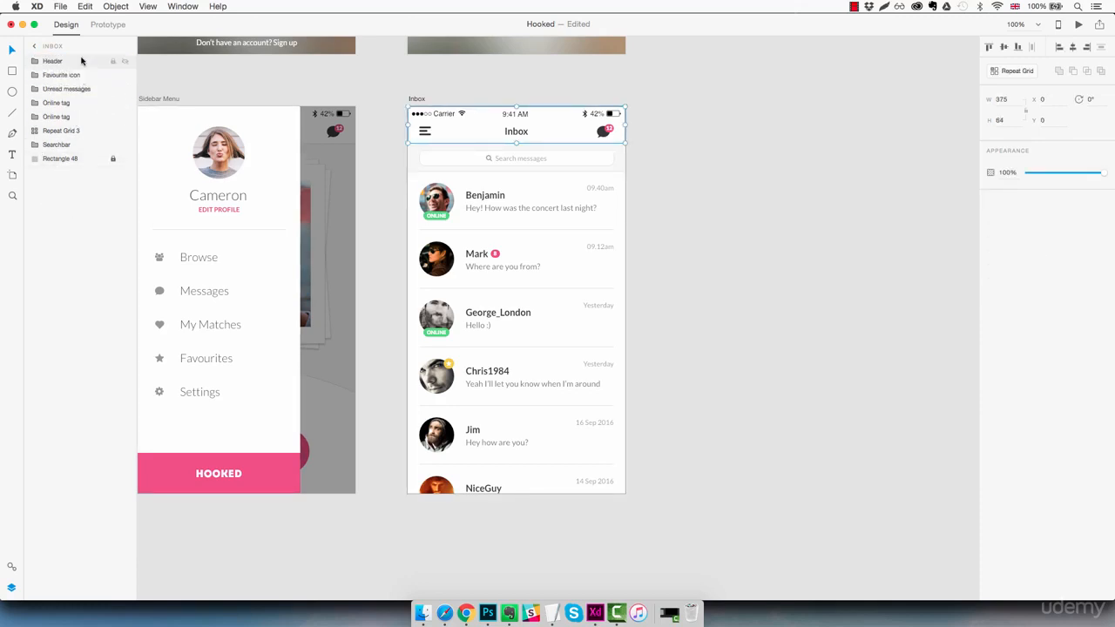
{"action": "left_click", "coordinate": [64, 146]}
{"action": "left_click_drag", "start_coordinate": [66, 145], "coordinate": [83, 74]}
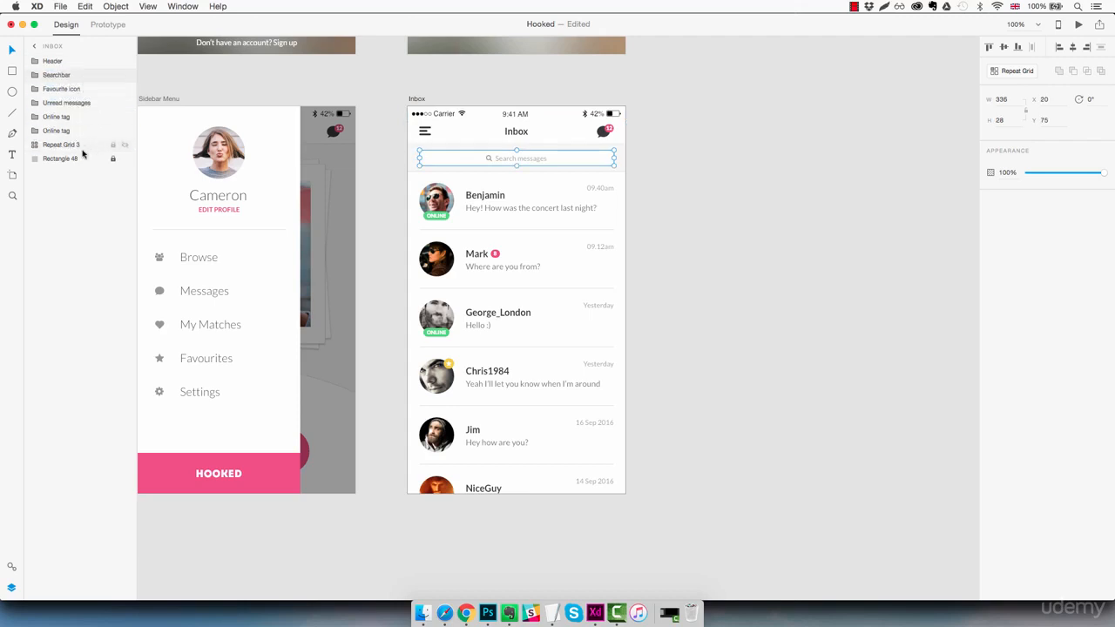
{"action": "left_click", "coordinate": [71, 147]}
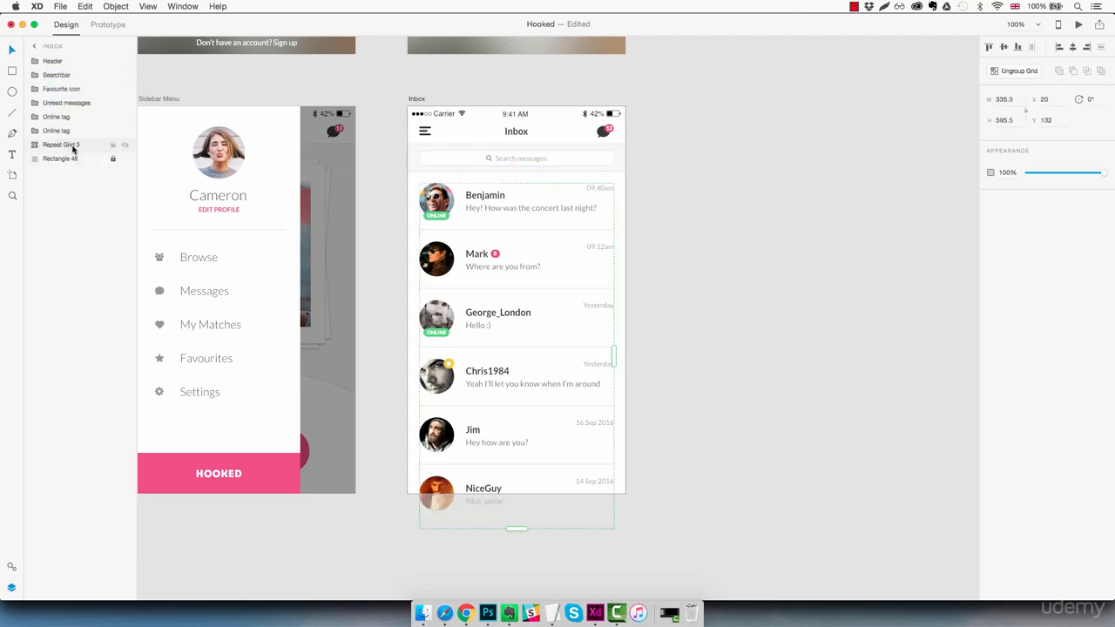
{"action": "left_click_drag", "start_coordinate": [74, 148], "coordinate": [85, 88]}
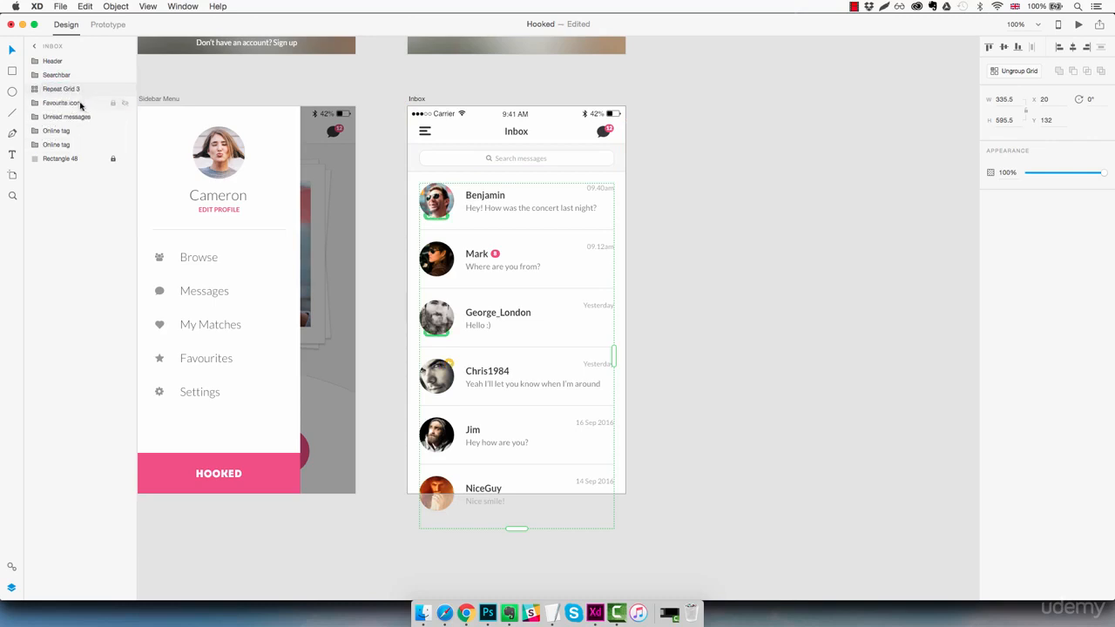
- Group the badge and star layers as 'Chat elements' above Repeat Grid 3
{"action": "left_click", "coordinate": [72, 146]}
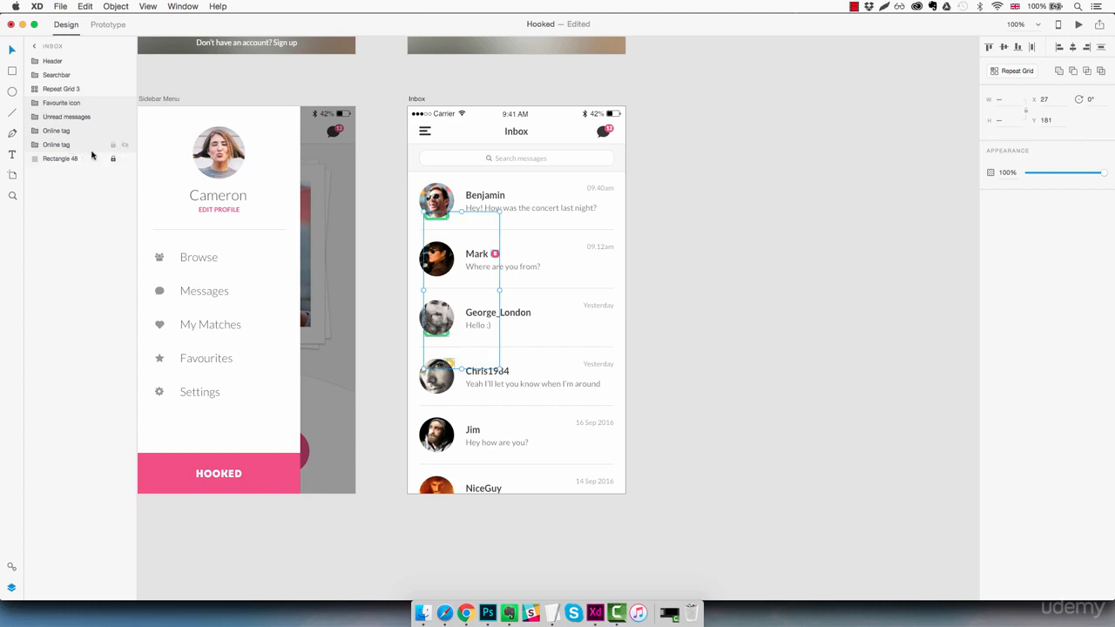
{"action": "key", "text": "super+g"}
{"action": "double_click", "coordinate": [61, 102]}
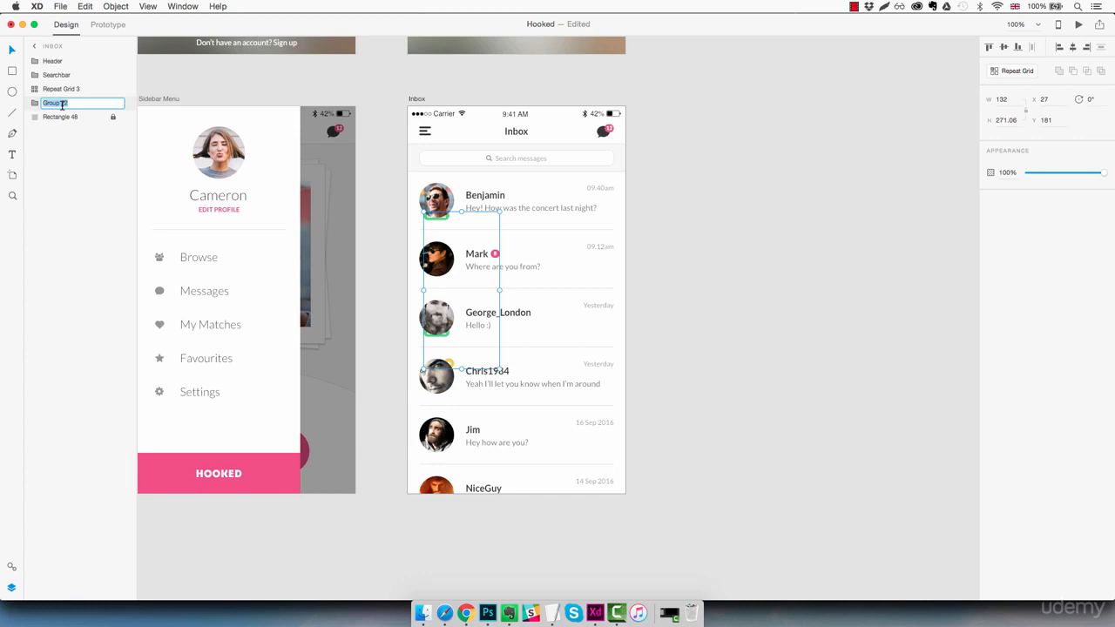
{"action": "type", "text": "Chat elements"}
{"action": "key", "text": "Return"}
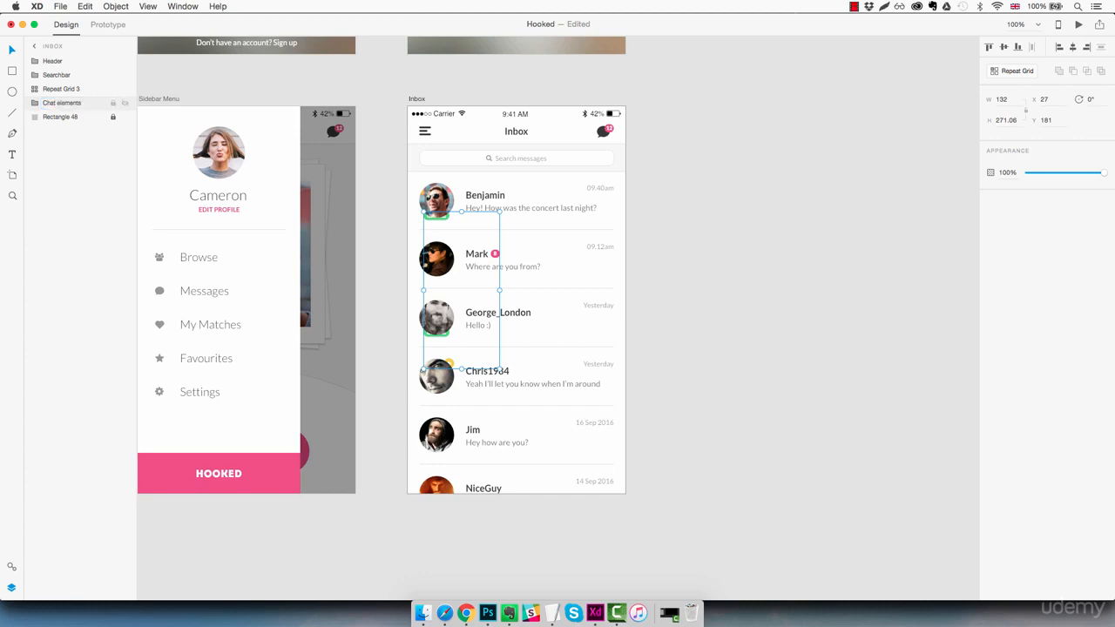
{"action": "left_click_drag", "start_coordinate": [61, 106], "coordinate": [66, 90]}
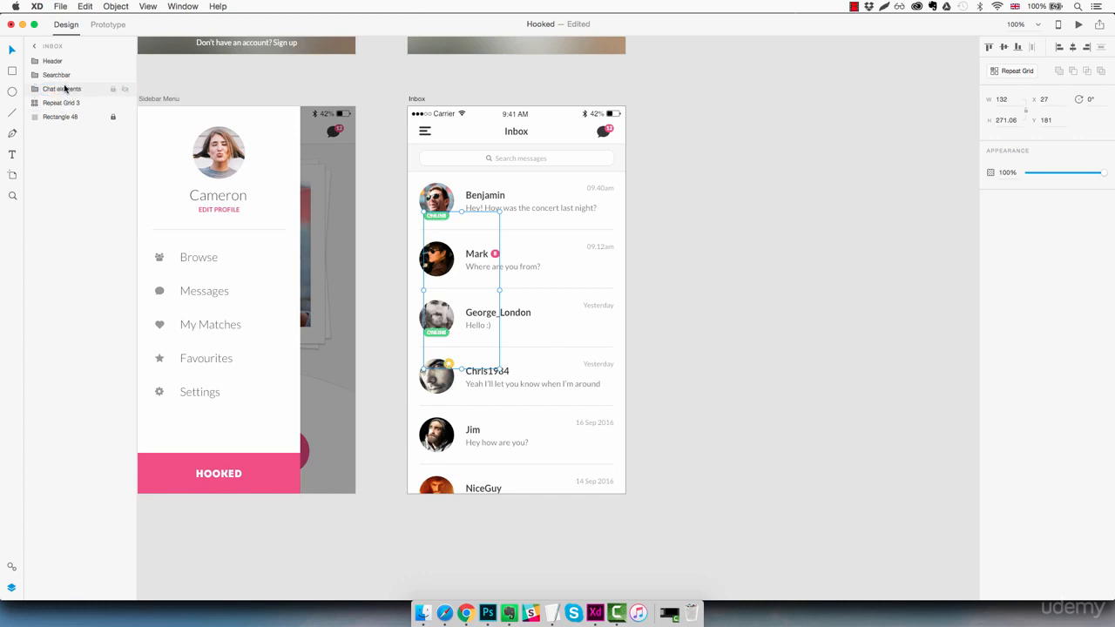
{"action": "left_click", "coordinate": [705, 300]}
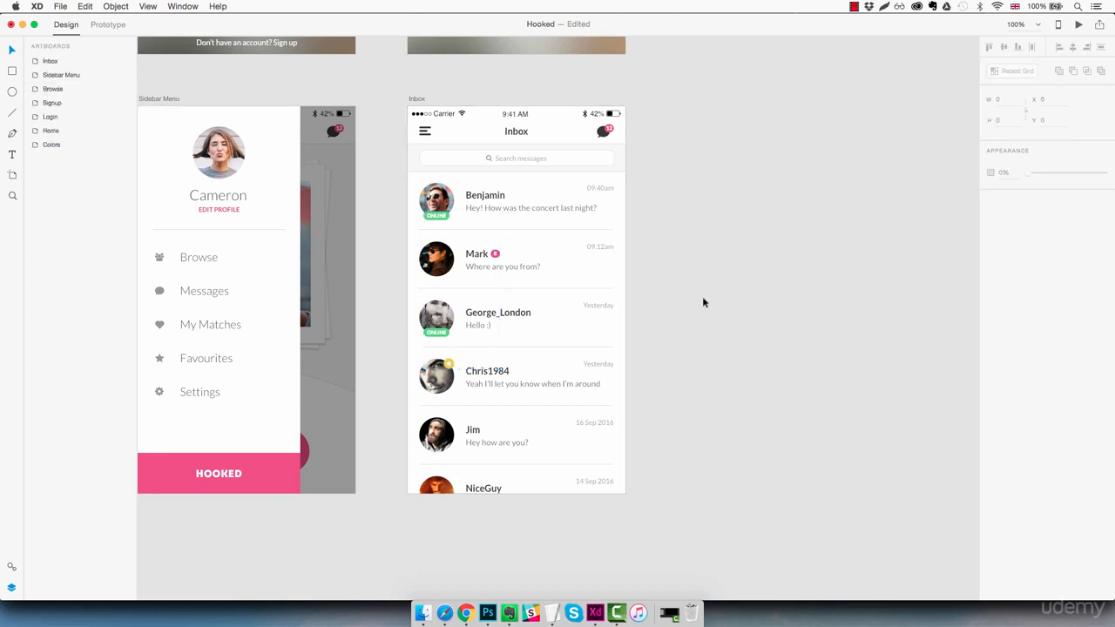